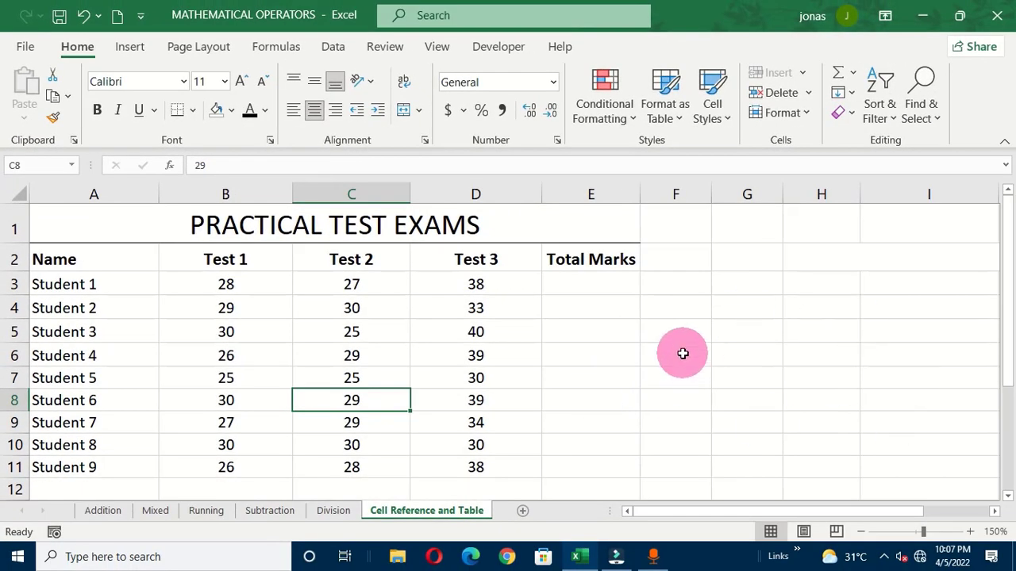
pyautogui.click(683, 353)
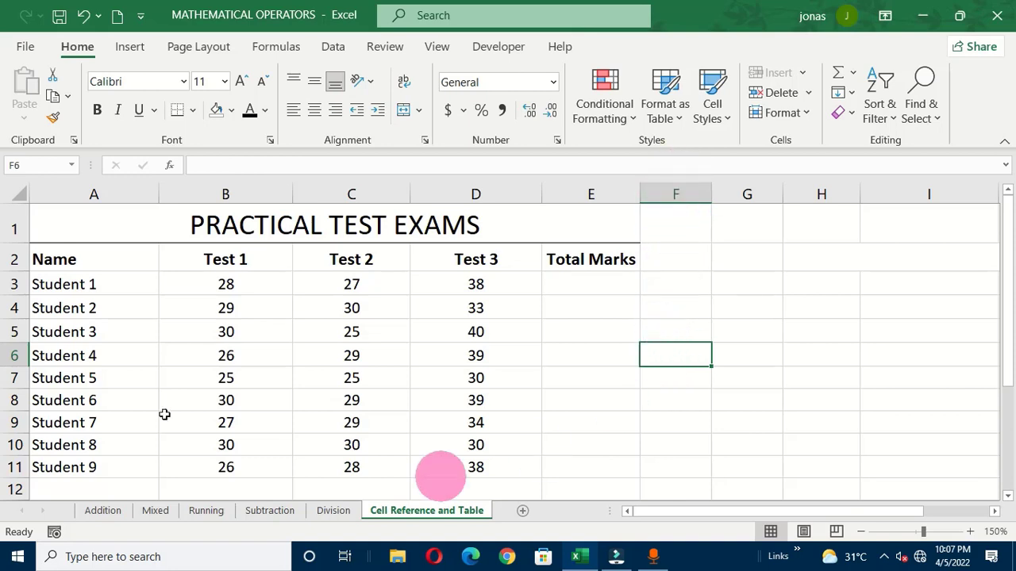
pyautogui.click(577, 423)
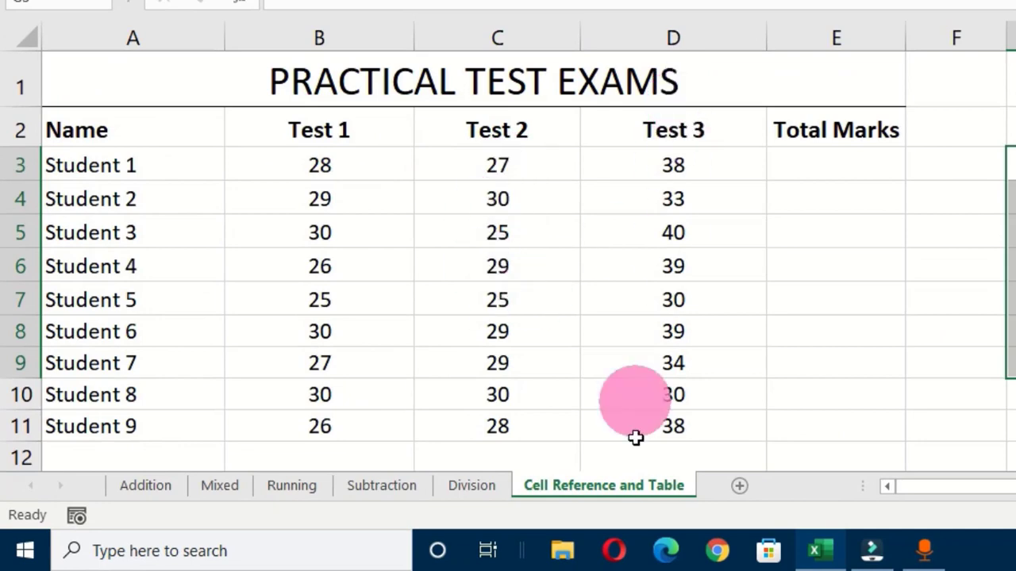
# Total Student 1's three test marks in cell E3 with the formula =SUM(B3:D3).
pyautogui.click(816, 160)
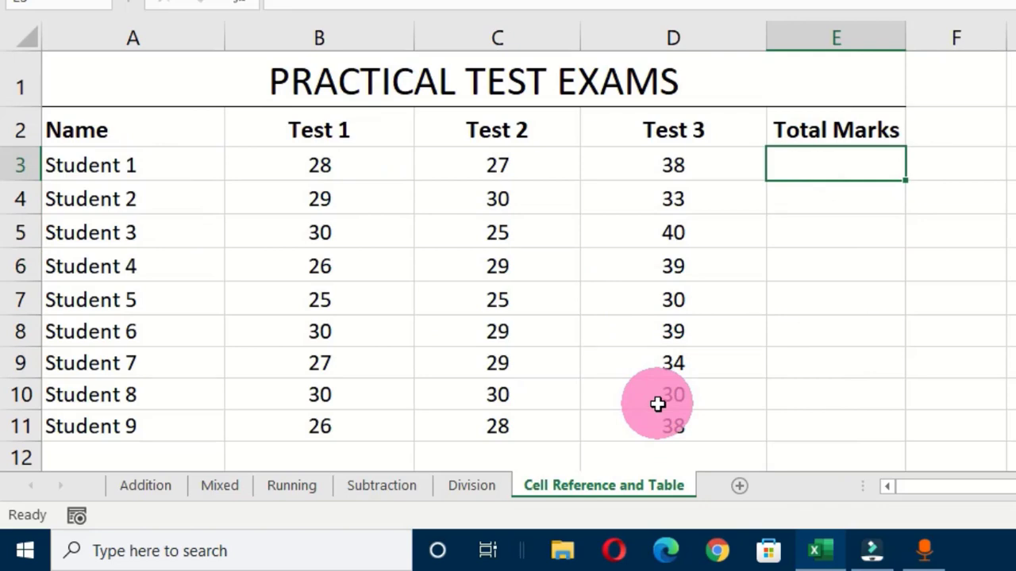
pyautogui.write('=sum')
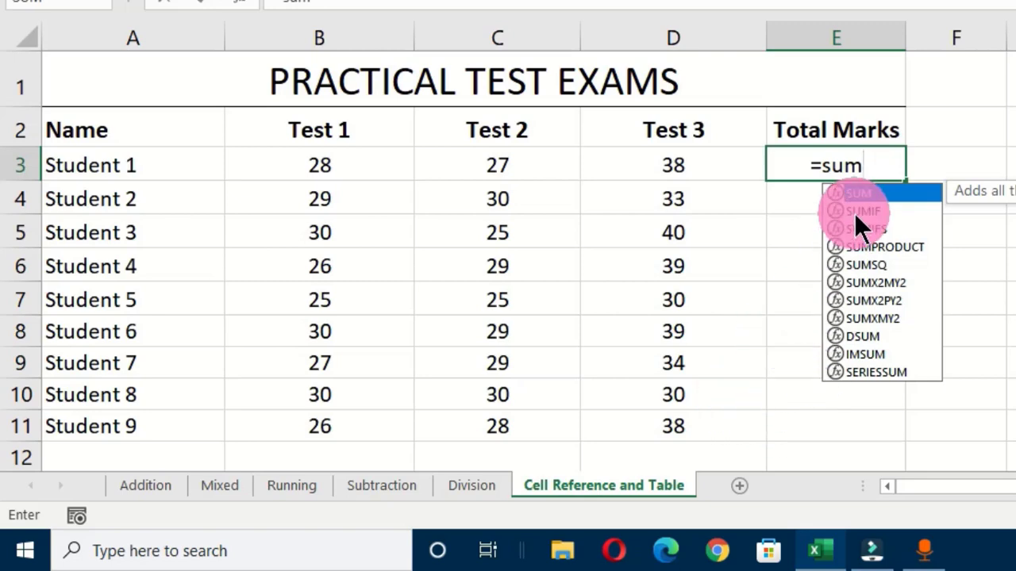
pyautogui.doubleClick(864, 192)
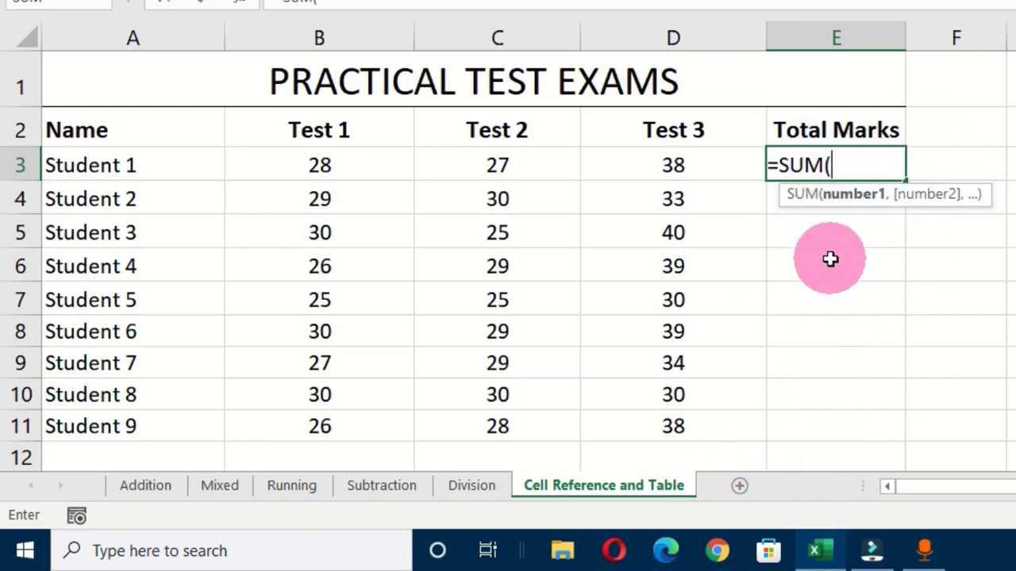
pyautogui.moveTo(289, 165); pyautogui.dragTo(636, 169)
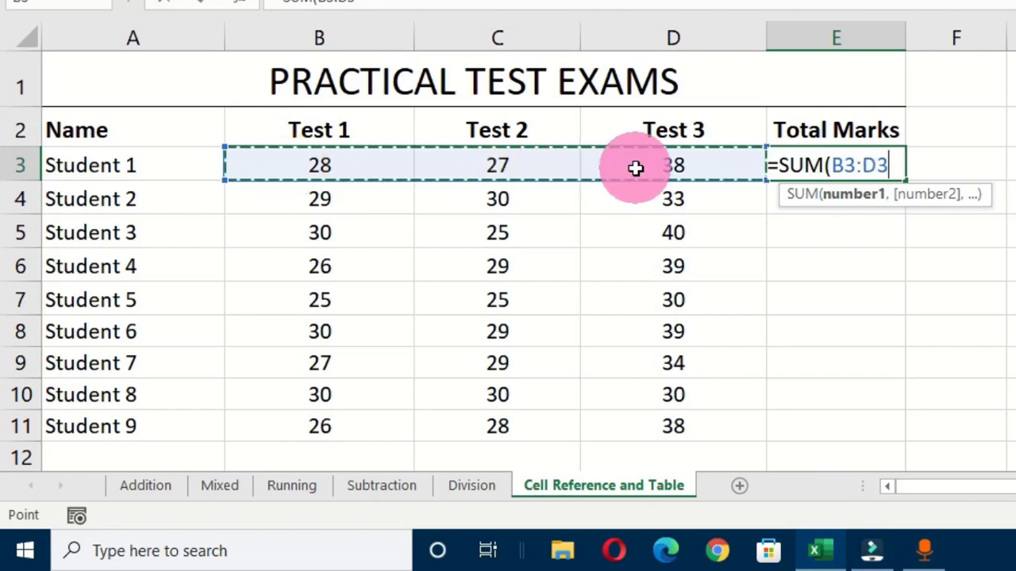
pyautogui.write(')')
pyautogui.press('Return')
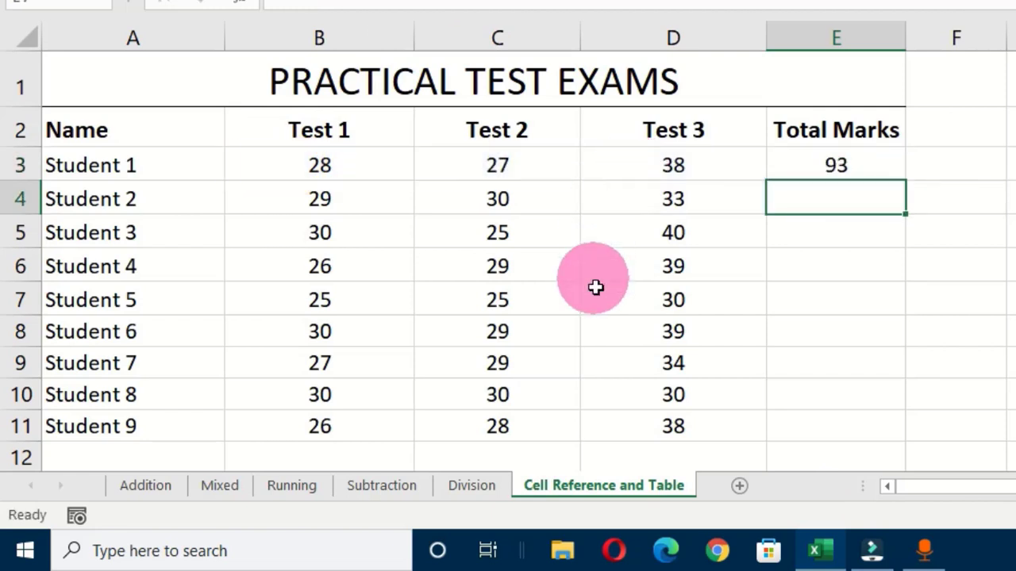
# Copy Student 1's total formula down the Total Marks column through Student 9 in E11.
pyautogui.click(815, 172)
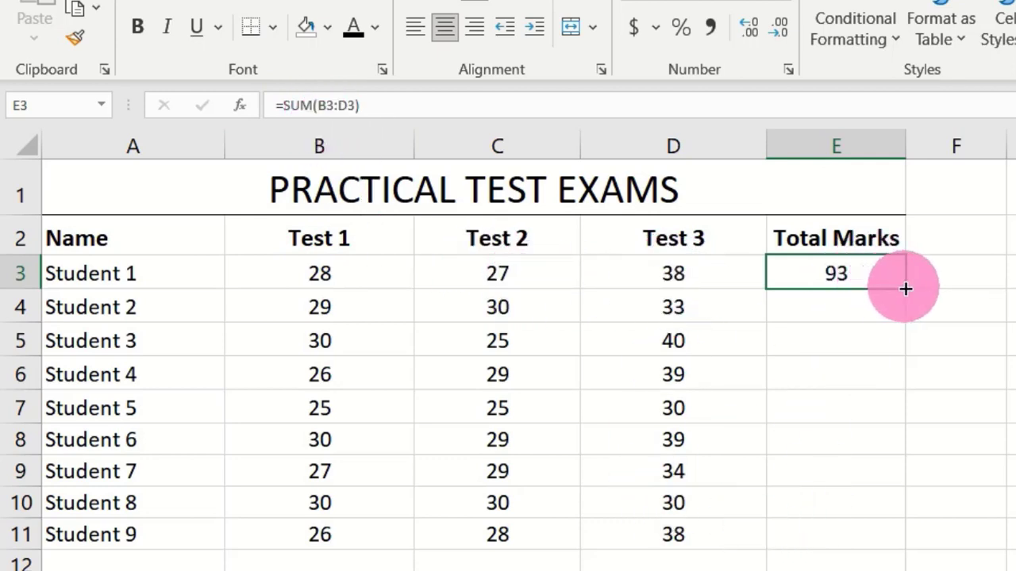
pyautogui.moveTo(906, 288); pyautogui.dragTo(908, 546)
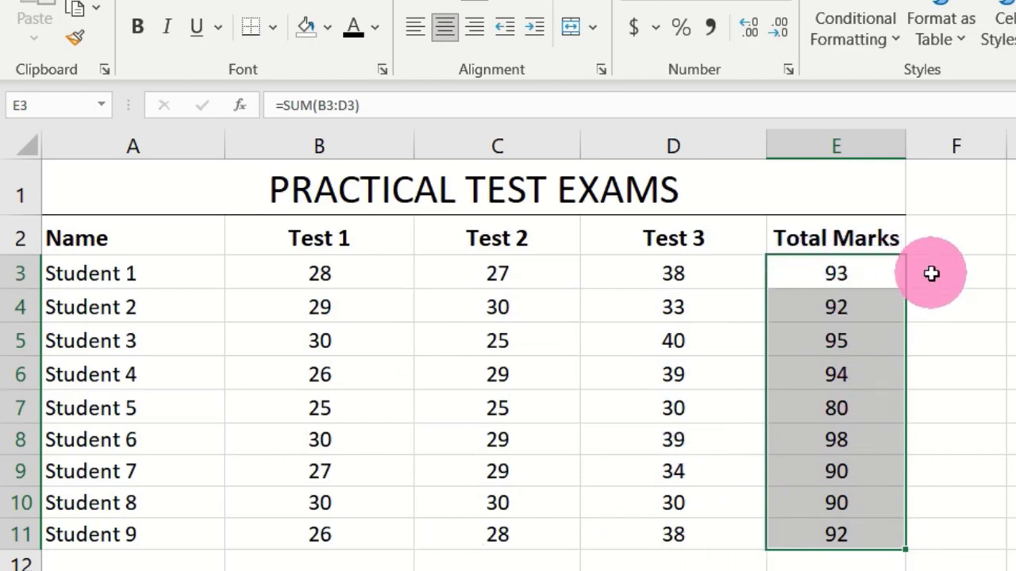
# Compare the cell references in the total formulas of Student 2 and Student 1, keeping both formulas intact.
pyautogui.click(840, 307)
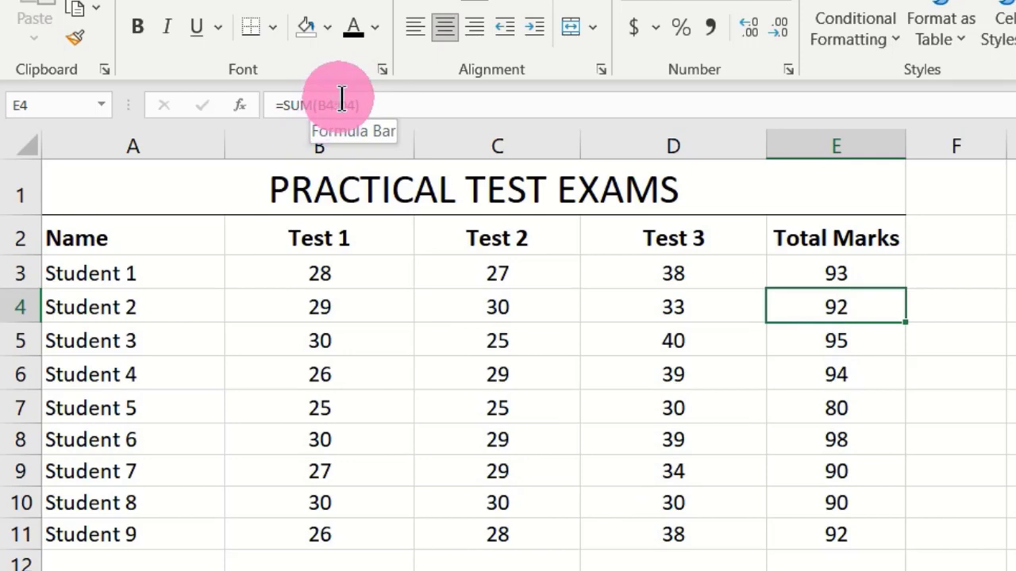
pyautogui.doubleClick(848, 277)
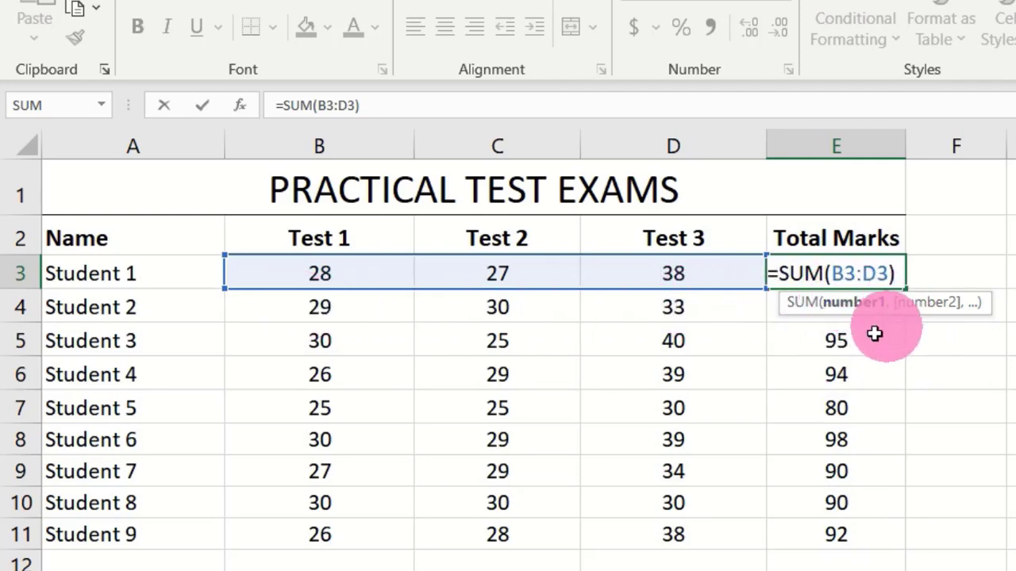
pyautogui.click(834, 339)
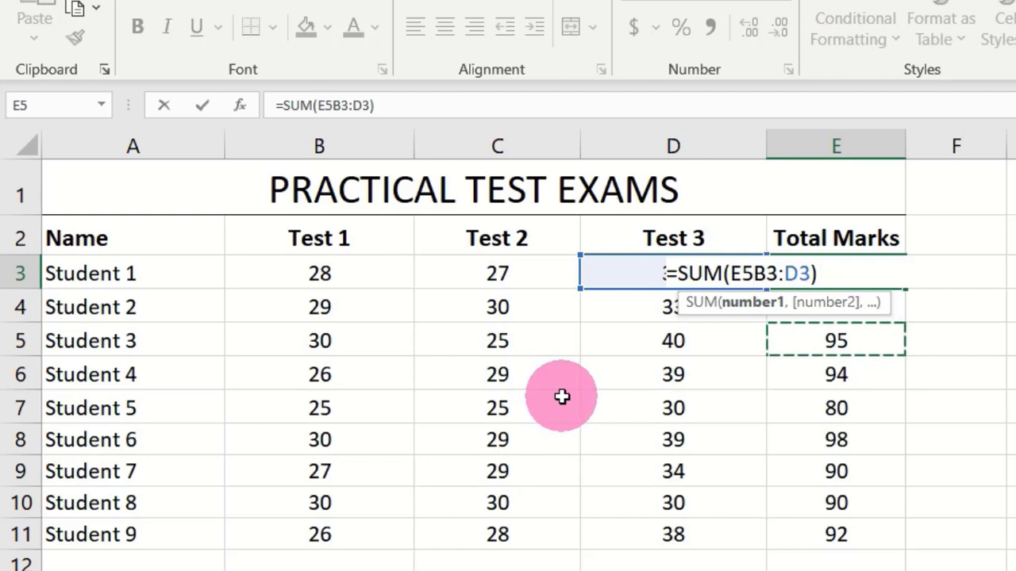
pyautogui.press('BackSpace')
pyautogui.press('BackSpace')
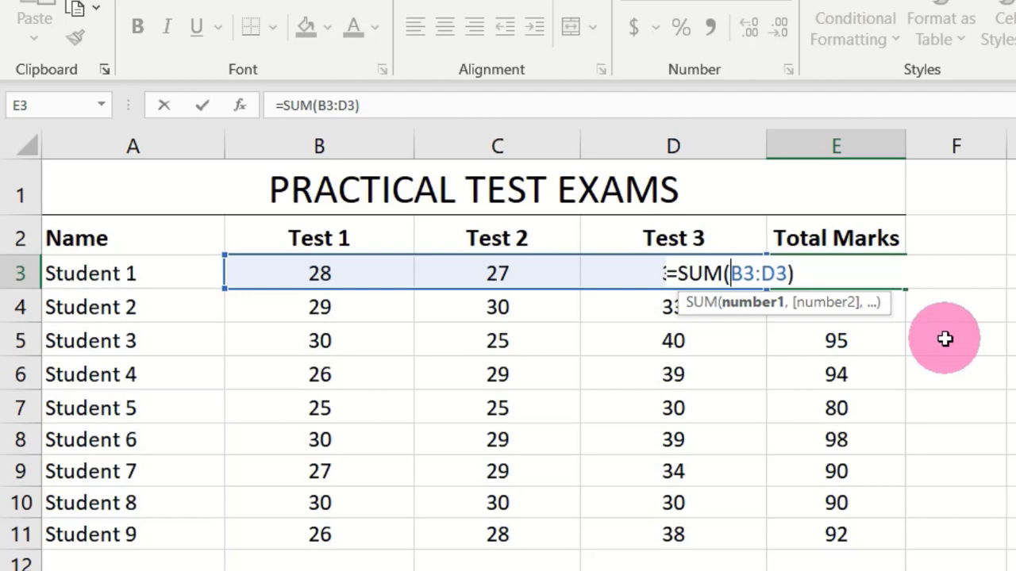
pyautogui.hotkey('ctrl', 'Return')
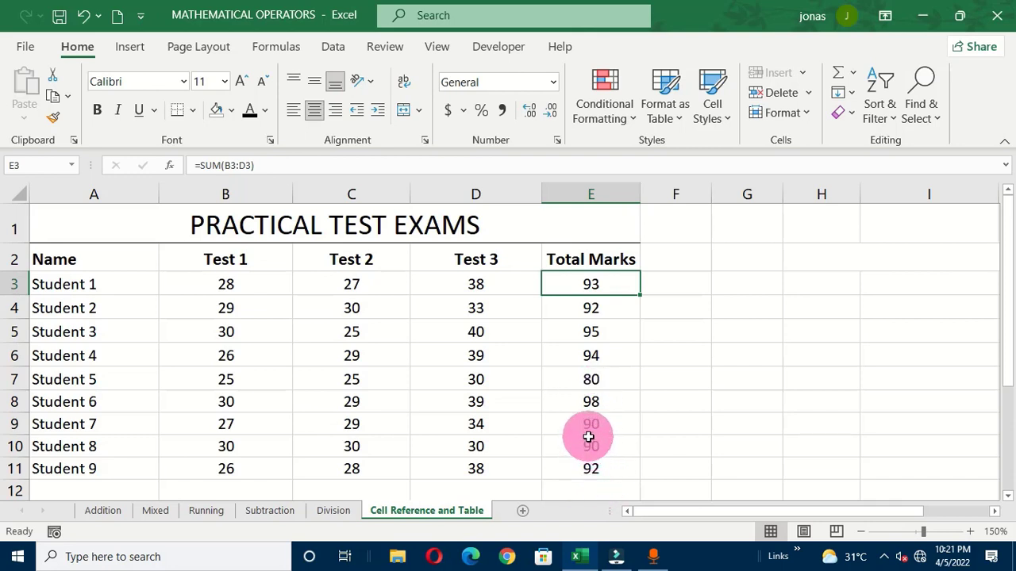
# Add the column heading "Percent" in cell F2, beside Total Marks.
pyautogui.moveTo(1009, 232); pyautogui.dragTo(1010, 241)
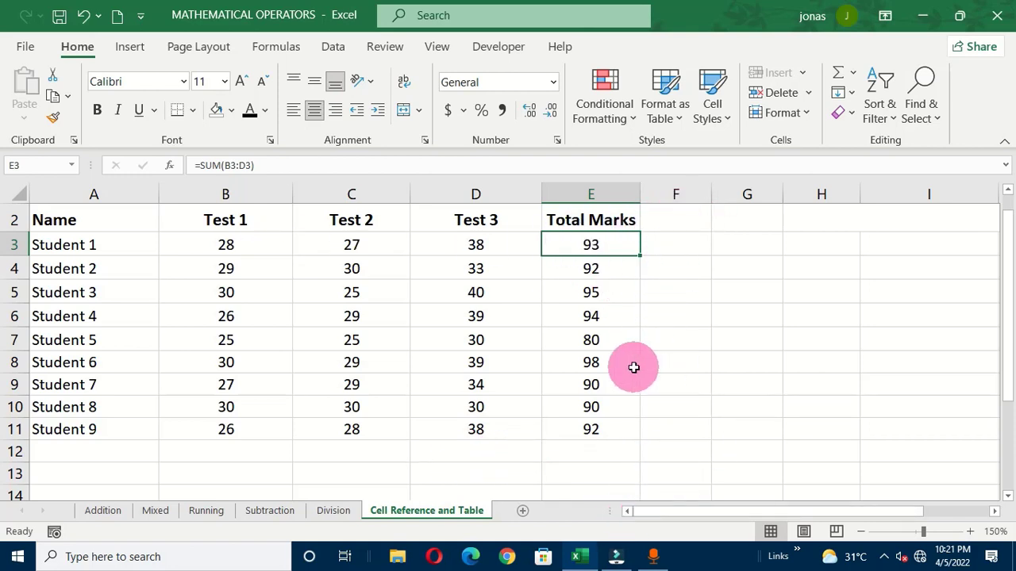
pyautogui.click(675, 220)
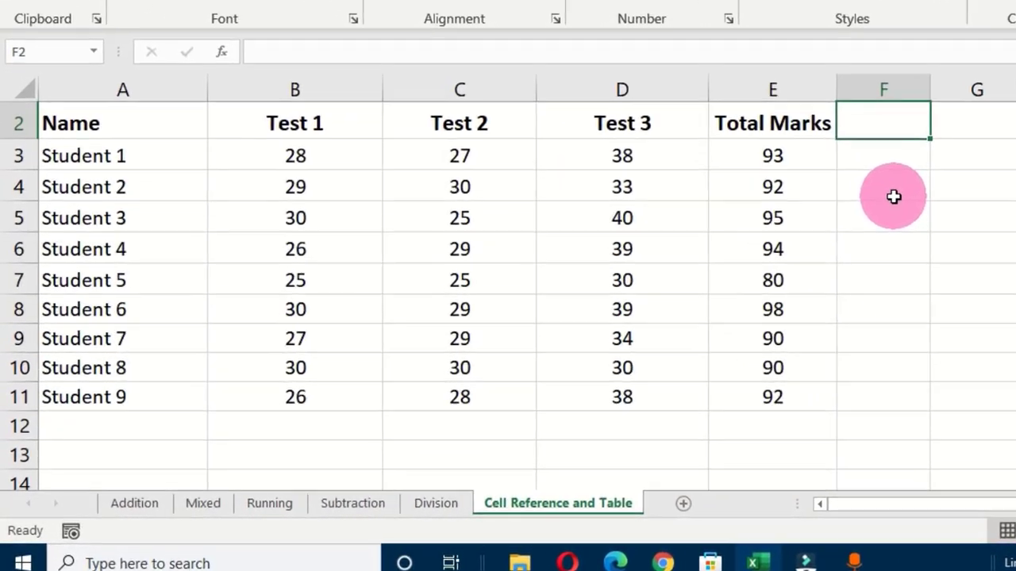
pyautogui.write('Perc')
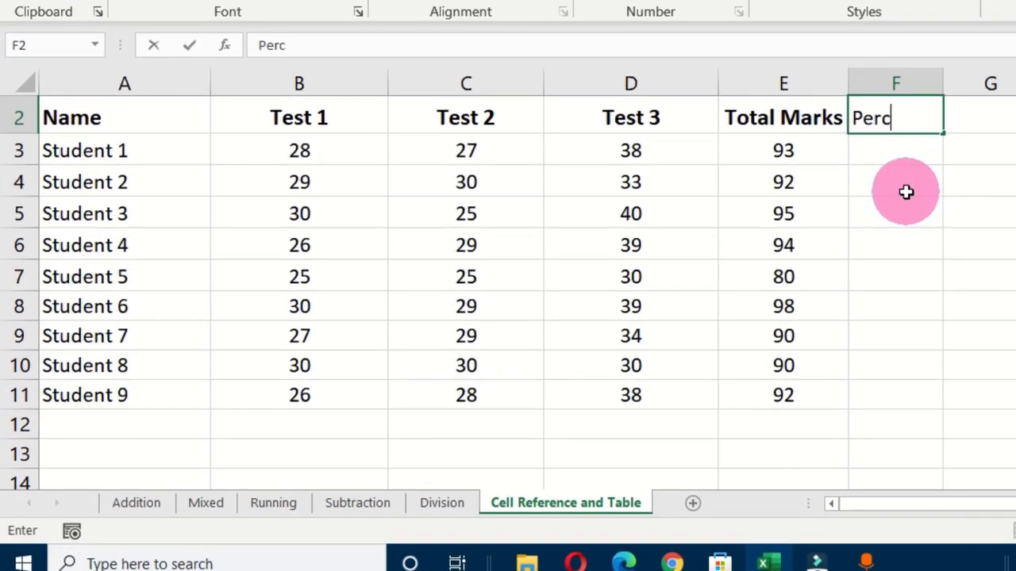
pyautogui.write('ent')
pyautogui.press('Return')
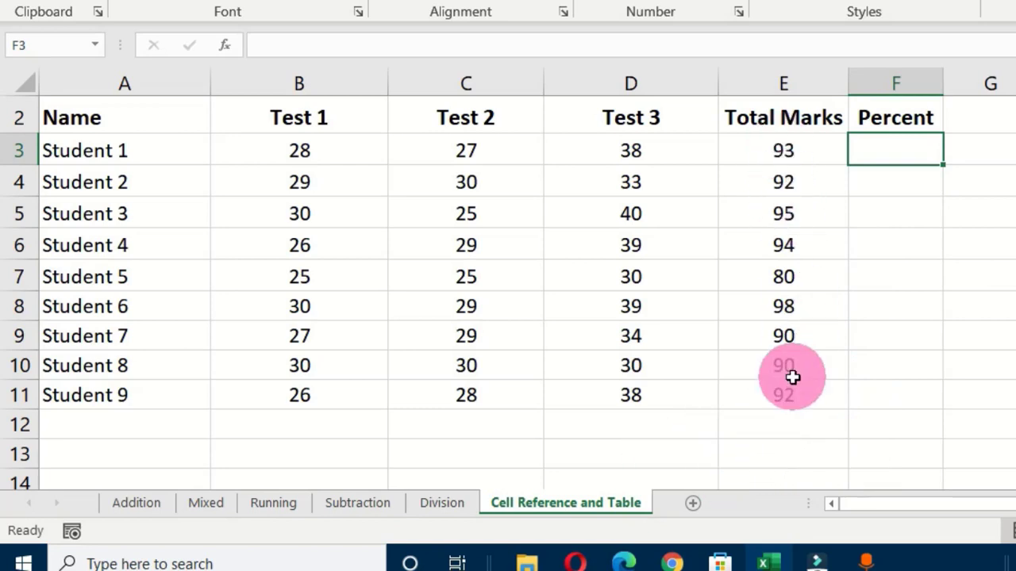
# Sum the Total Marks column in cell E12 with AutoSum.
pyautogui.click(767, 421)
pyautogui.moveTo(814, 560)
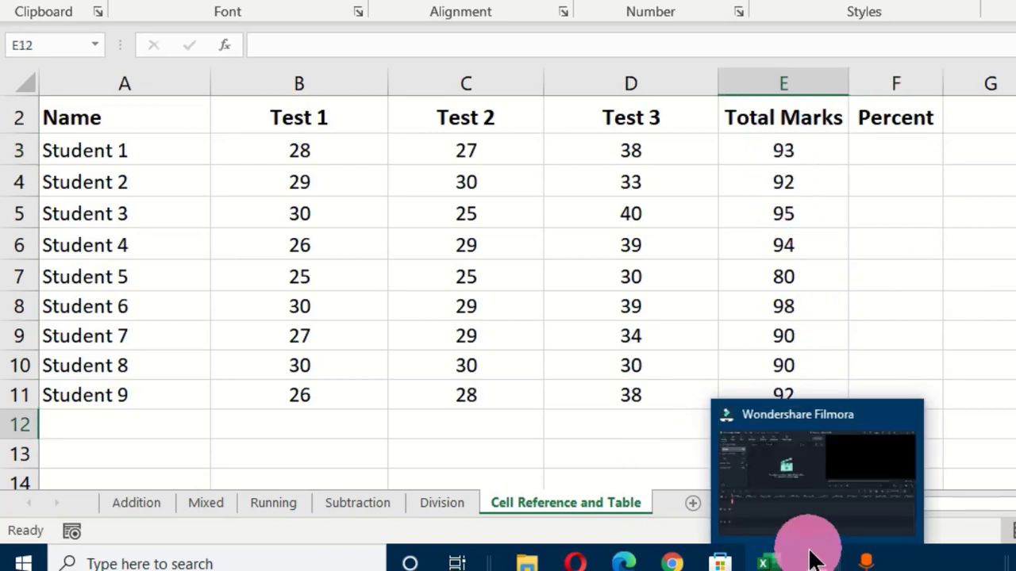
pyautogui.hotkey('alt', '=')
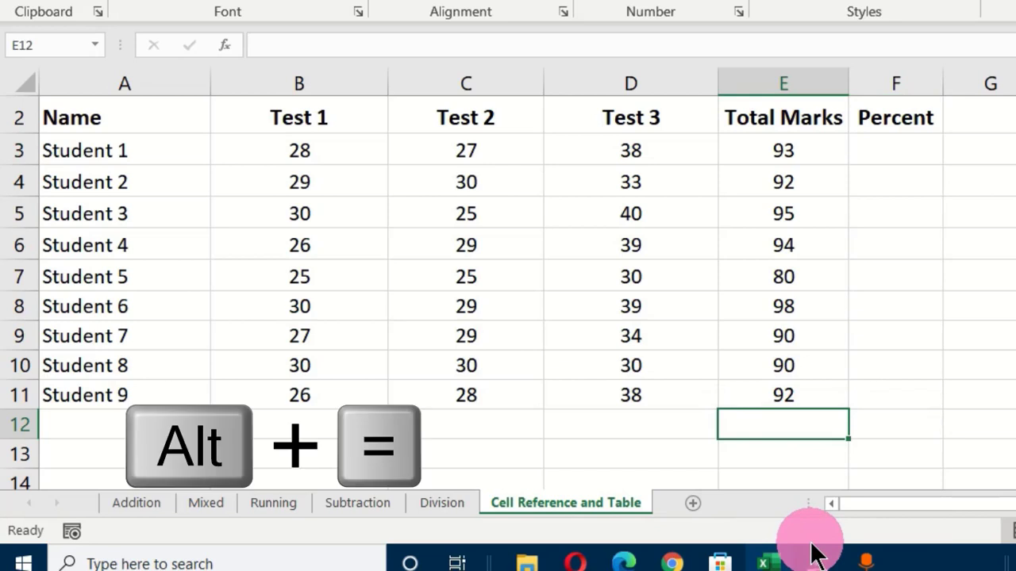
pyautogui.hotkey('alt', '=')
pyautogui.press('Return')
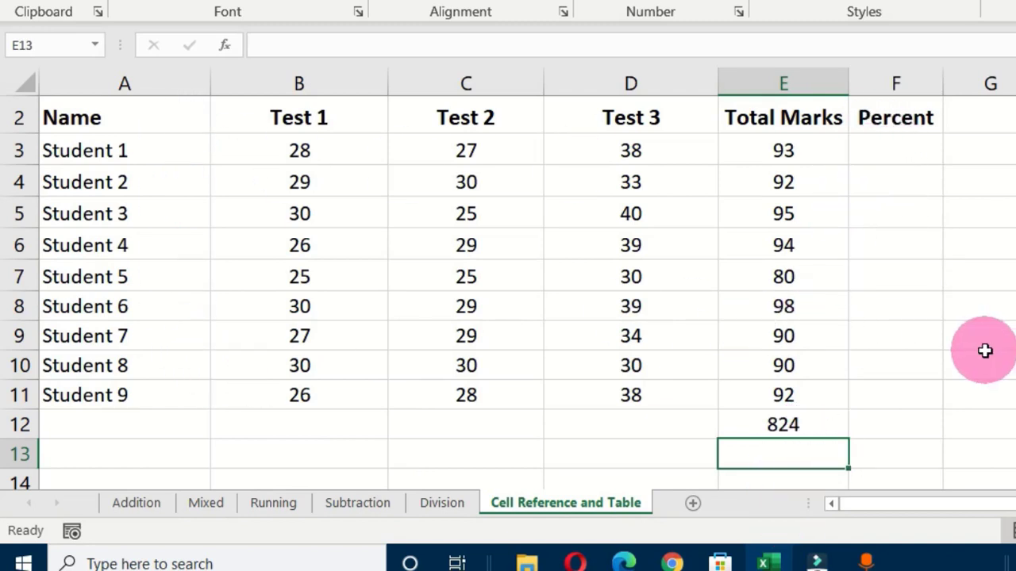
# Calculate Student 1's share of the overall total in cell F3 with the formula =E3/E12.
pyautogui.click(890, 148)
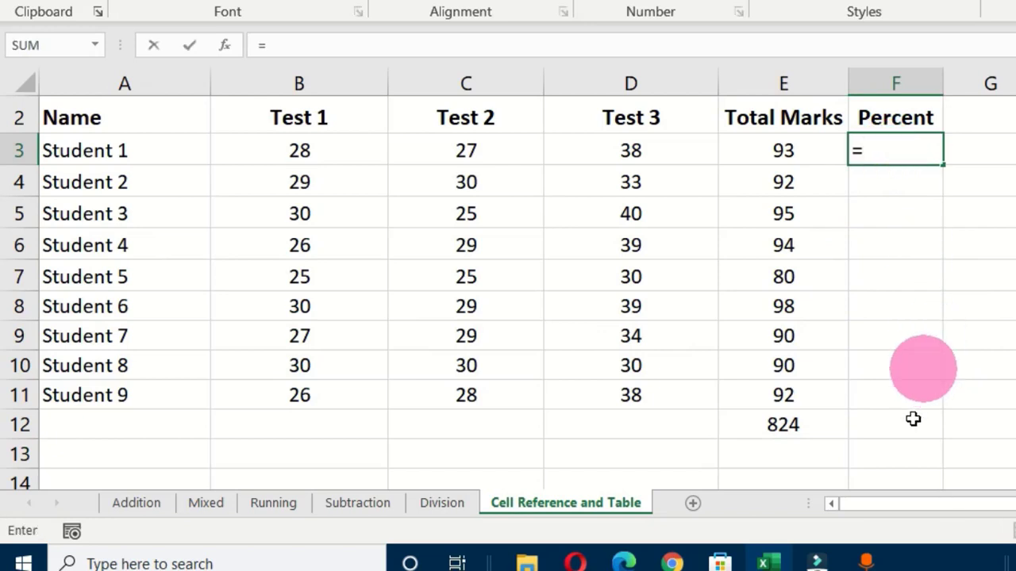
pyautogui.click(776, 152)
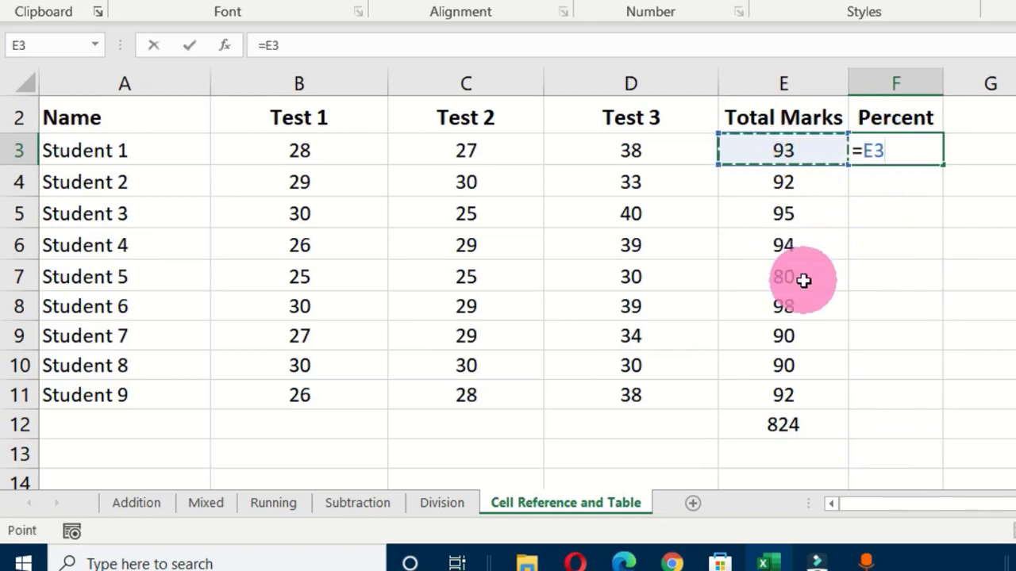
pyautogui.write('/')
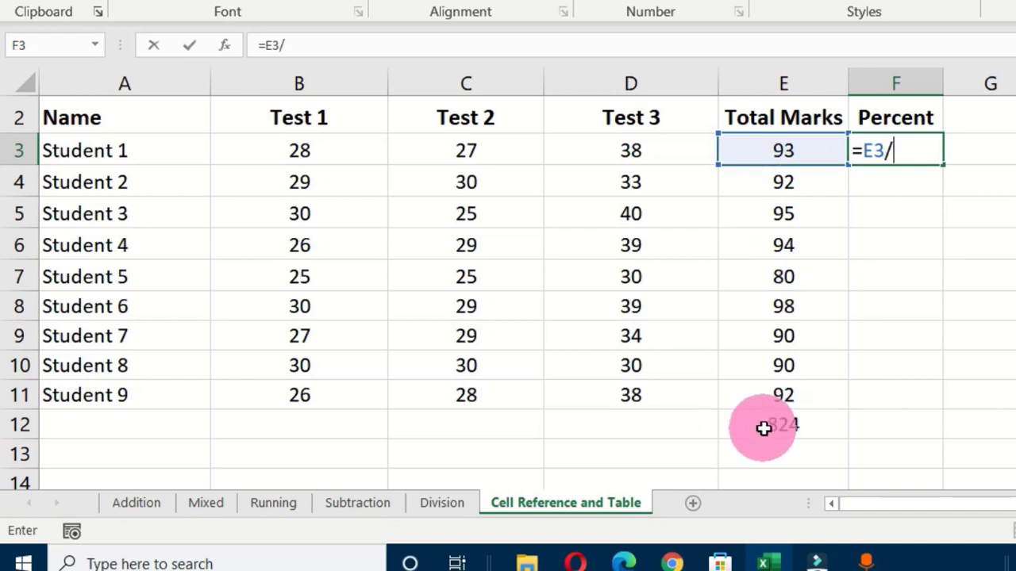
pyautogui.click(769, 426)
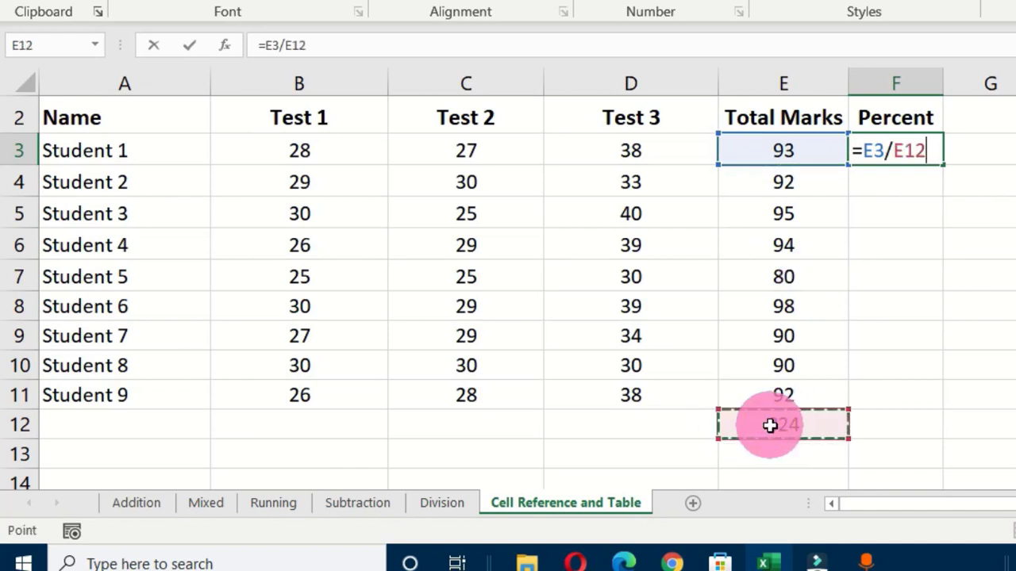
pyautogui.press('Return')
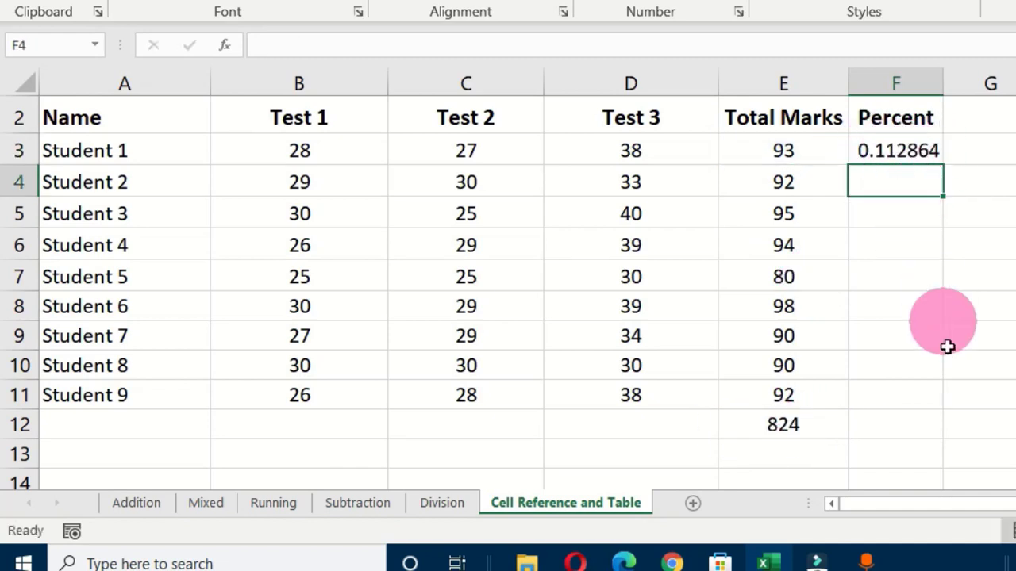
# Format Student 1's result in F3 as a percentage and copy its formula down to F11.
pyautogui.click(896, 153)
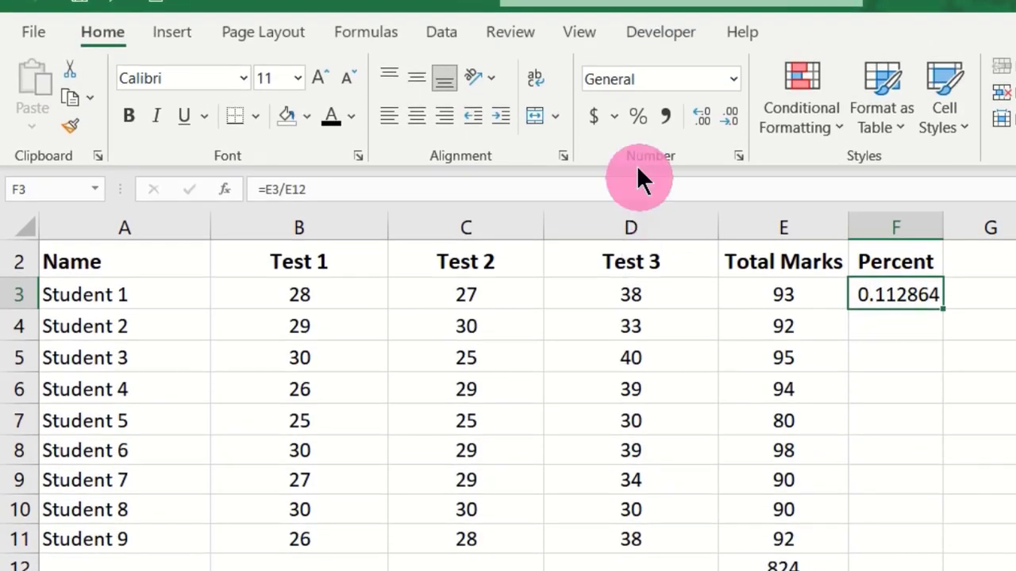
pyautogui.click(634, 117)
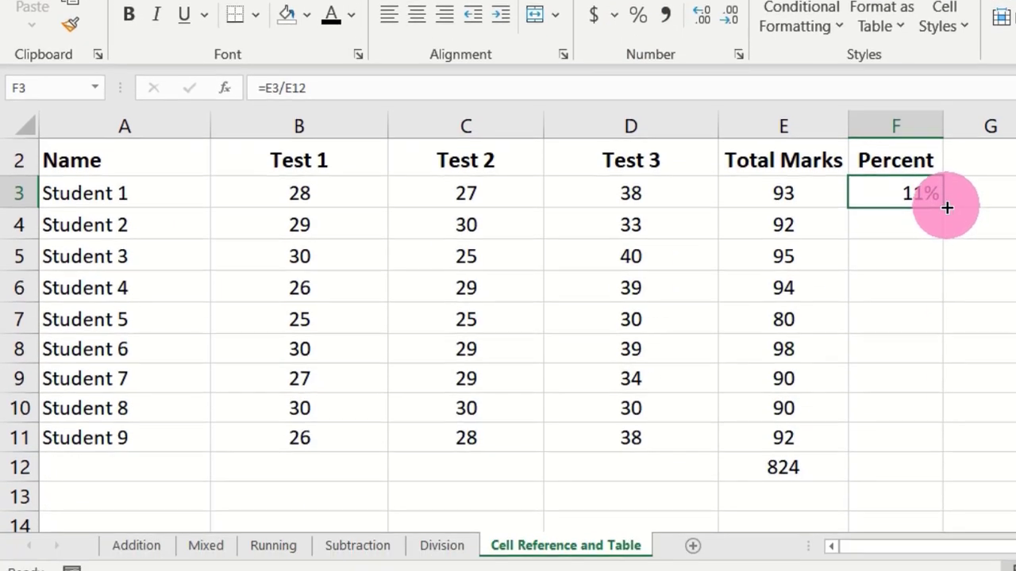
pyautogui.moveTo(946, 207); pyautogui.dragTo(952, 449)
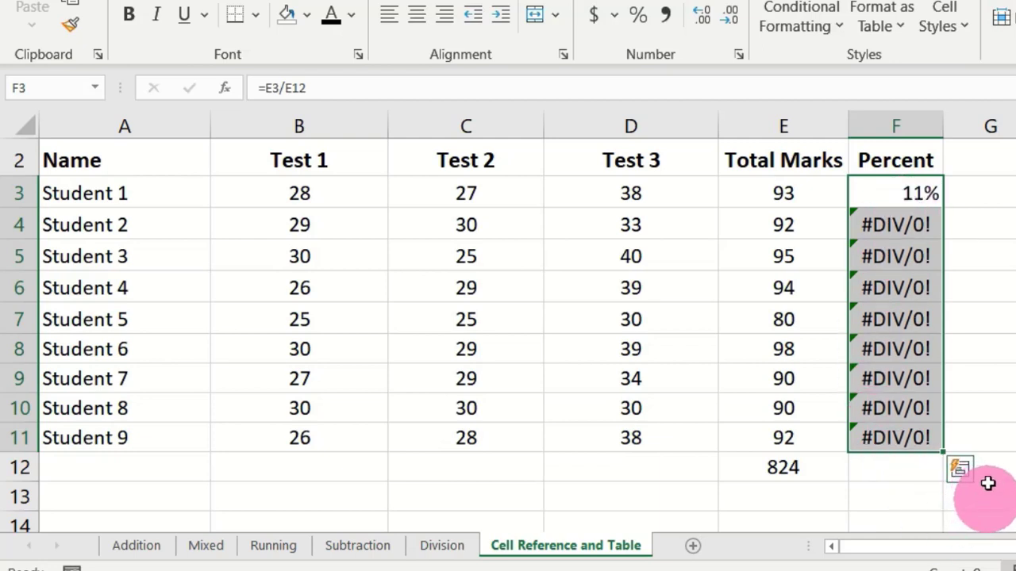
# Examine which cells the Percent formulas in F3 and F4 refer to, leaving them unedited.
pyautogui.doubleClick(884, 195)
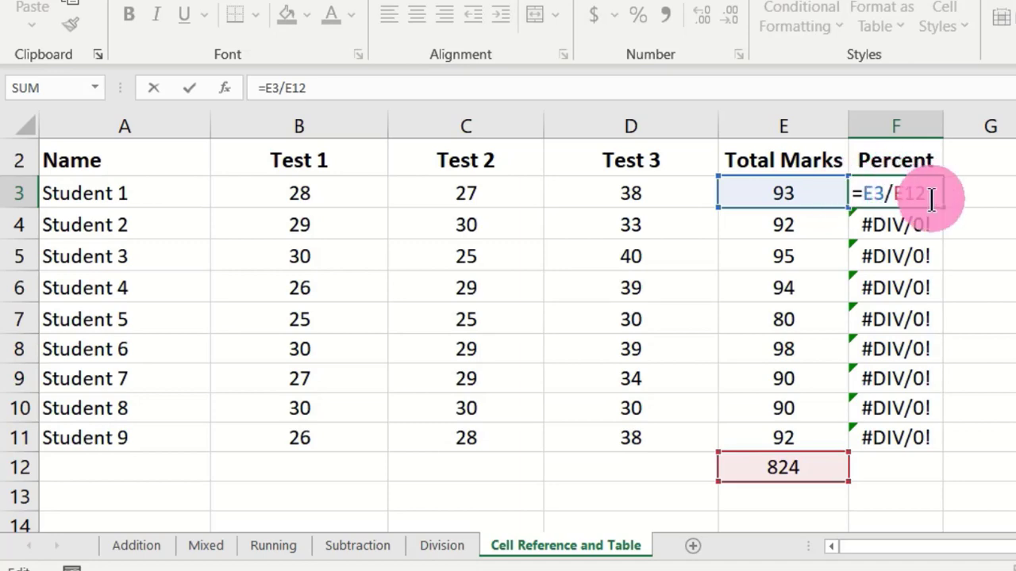
pyautogui.press('Return')
pyautogui.doubleClick(895, 225)
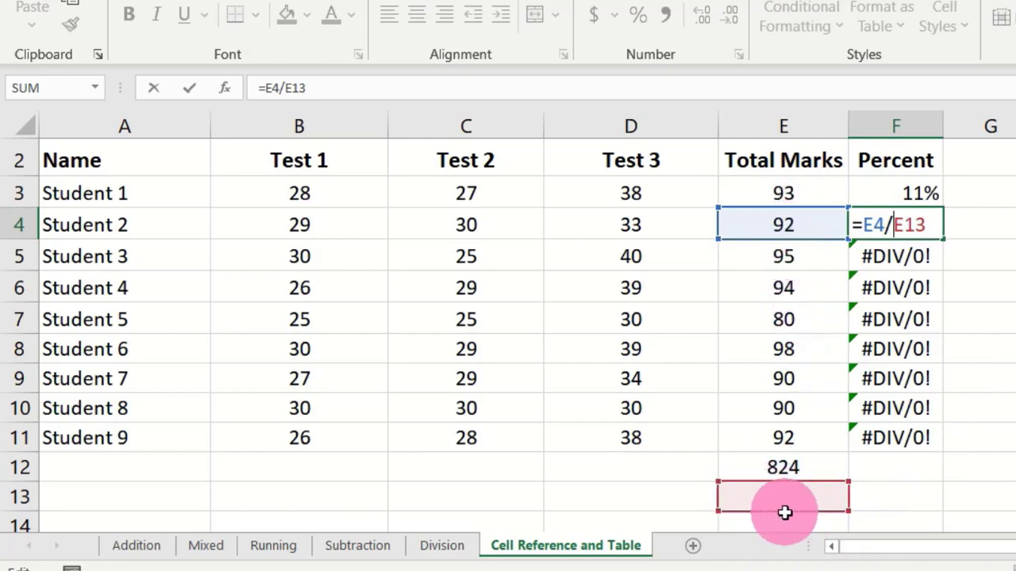
pyautogui.scroll(-1, 794, 450)
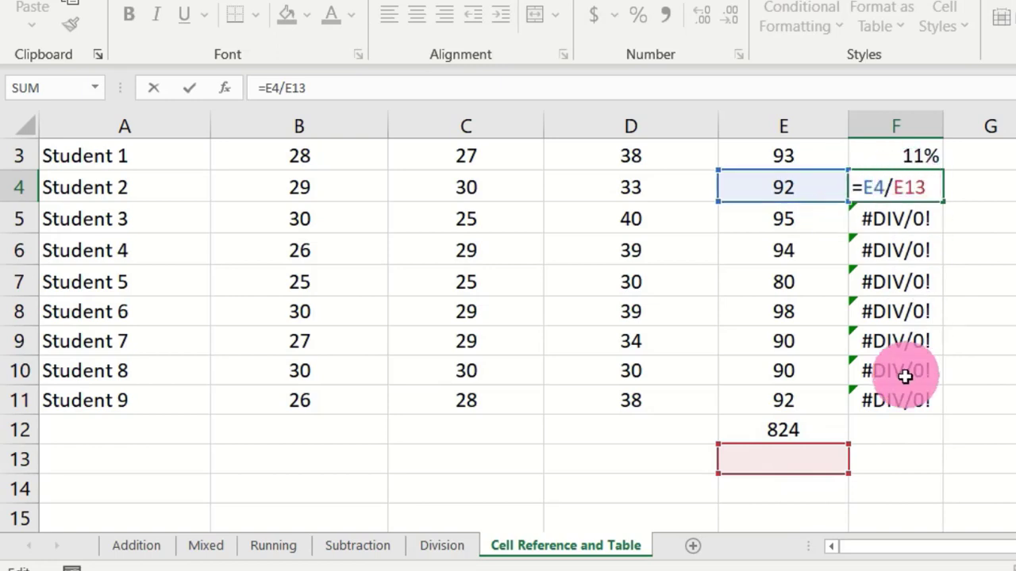
pyautogui.press('F2')
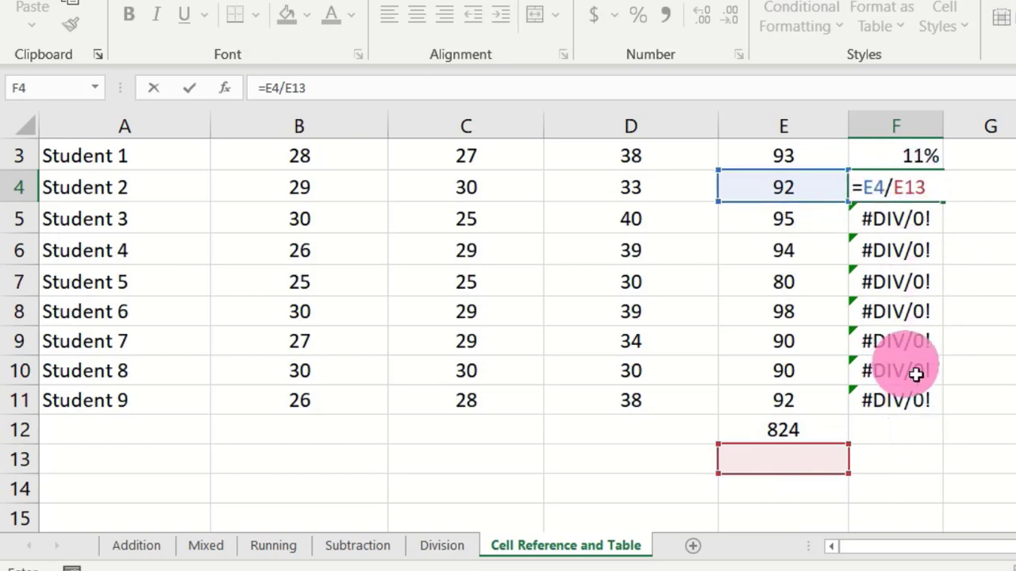
pyautogui.press('Escape')
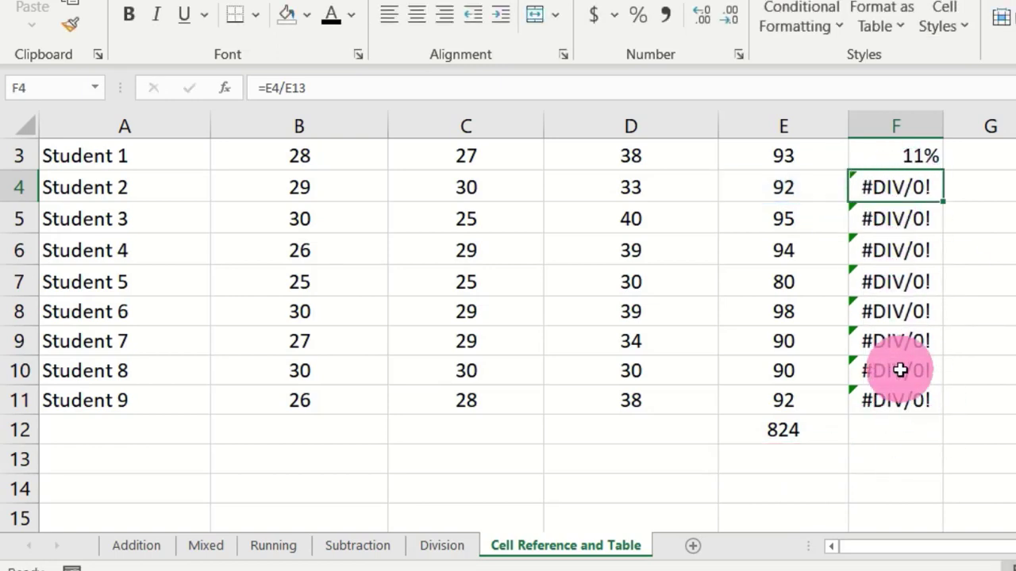
# Show the sheet's formulas, examine how the copied Percent formulas in column F refer to column E, and restore the normal results view.
pyautogui.hotkey('ctrl', '`')
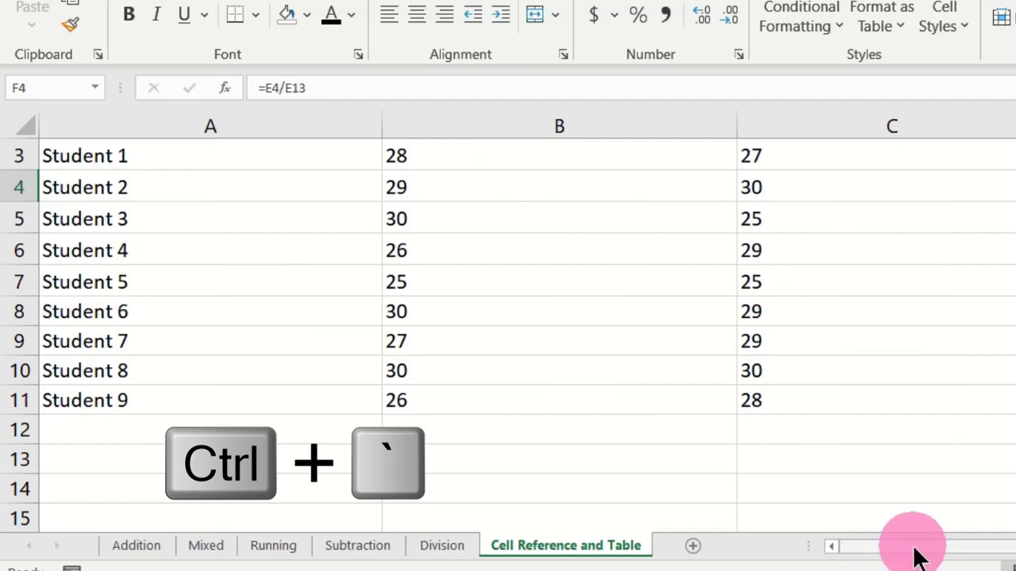
pyautogui.moveTo(916, 549); pyautogui.dragTo(957, 548)
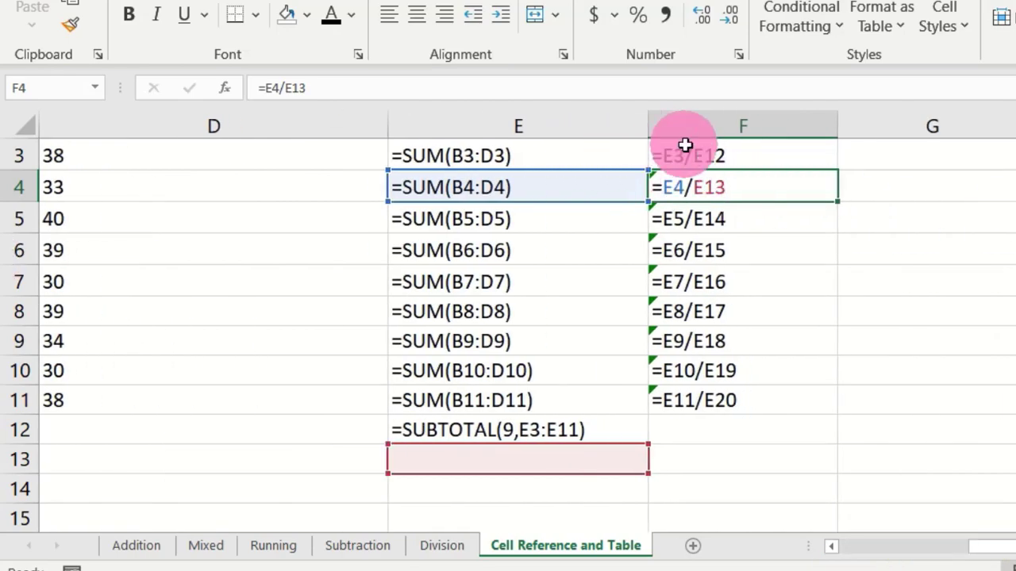
pyautogui.click(685, 151)
pyautogui.scroll(1, 685, 150)
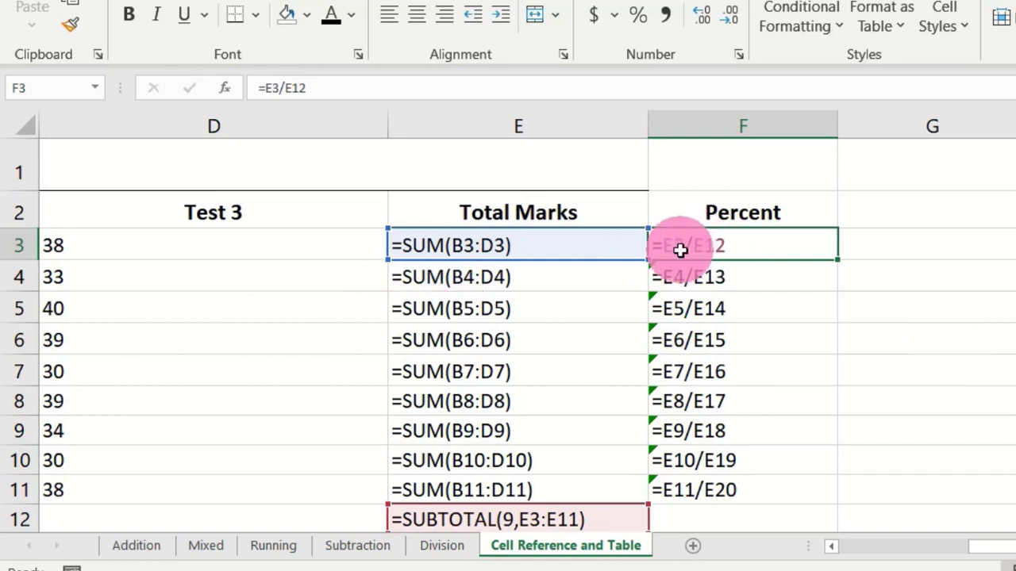
pyautogui.click(744, 284)
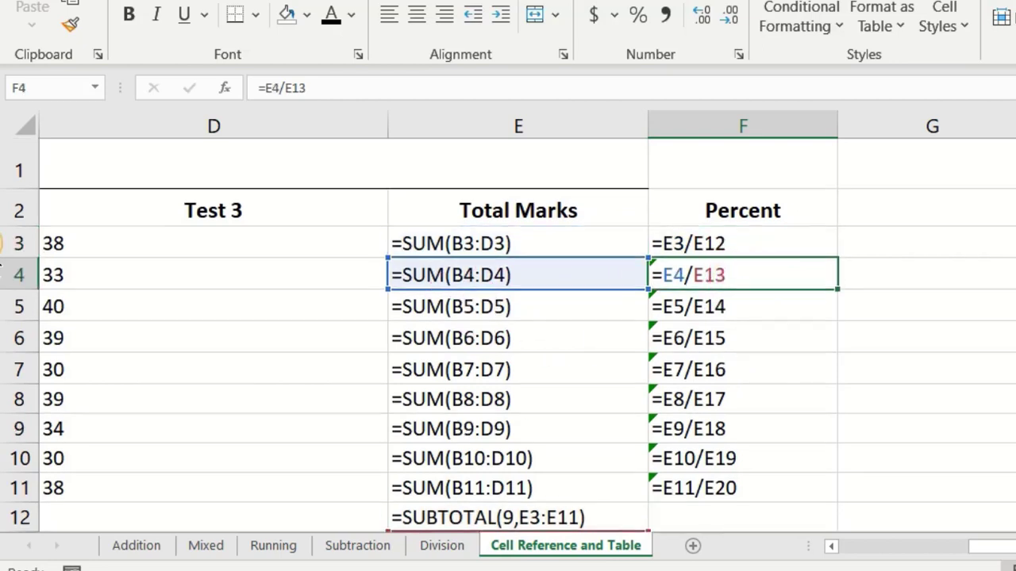
pyautogui.scroll(-1, 5, 283)
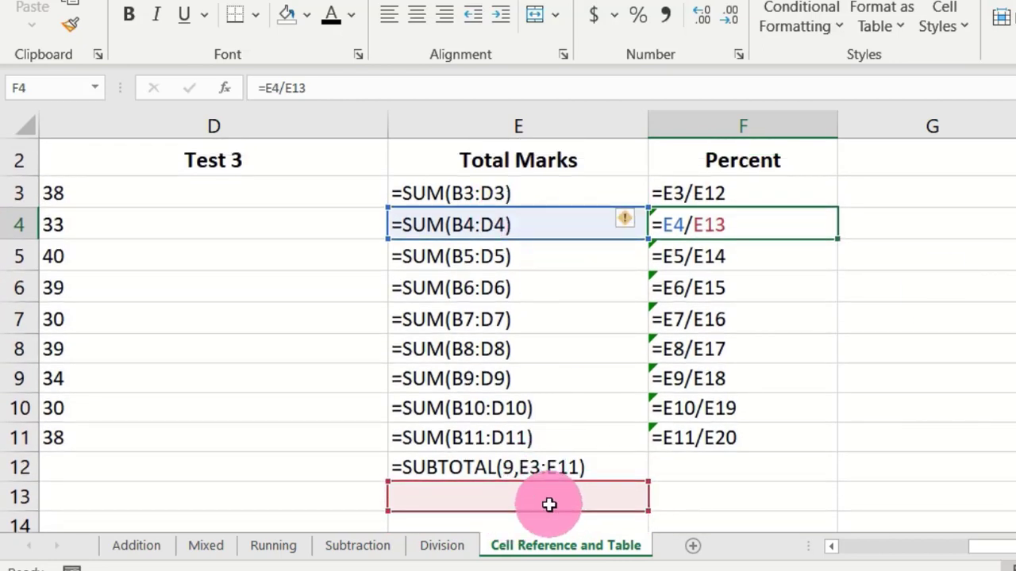
pyautogui.scroll(-1, 7, 231)
pyautogui.scroll(-1, 611, 204)
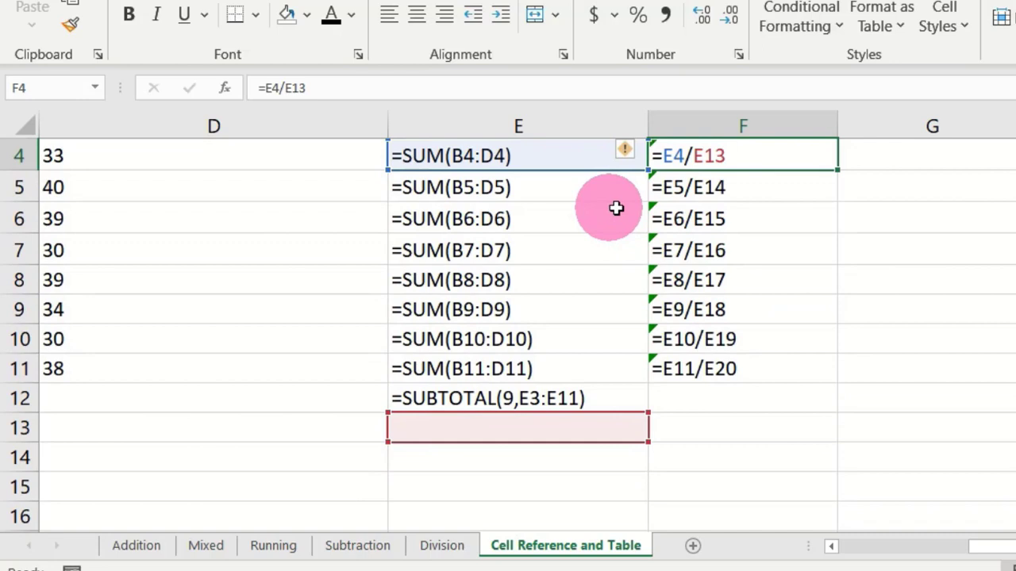
pyautogui.click(706, 191)
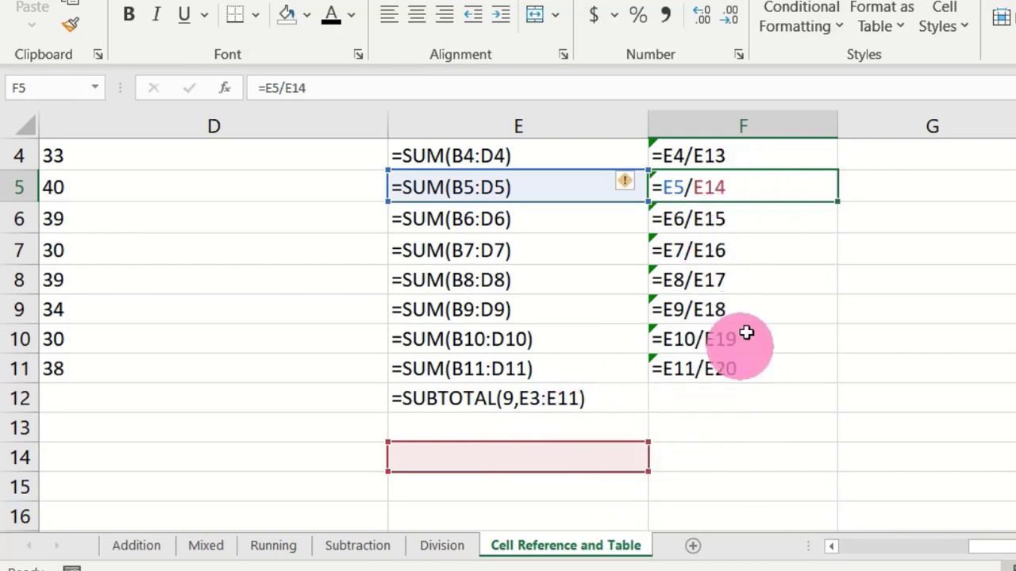
pyautogui.scroll(2, 2, 272)
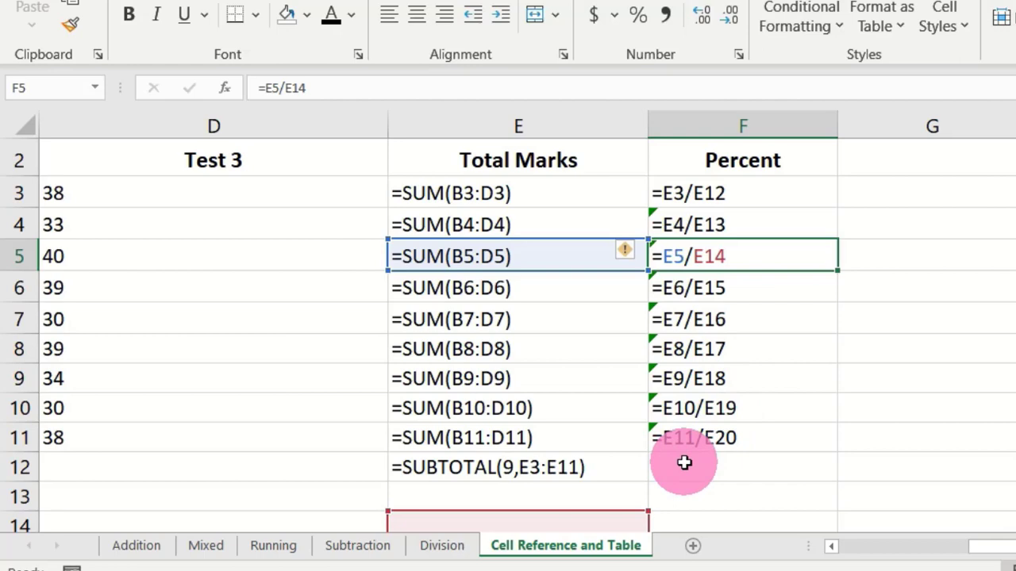
pyautogui.hotkey('ctrl', '`')
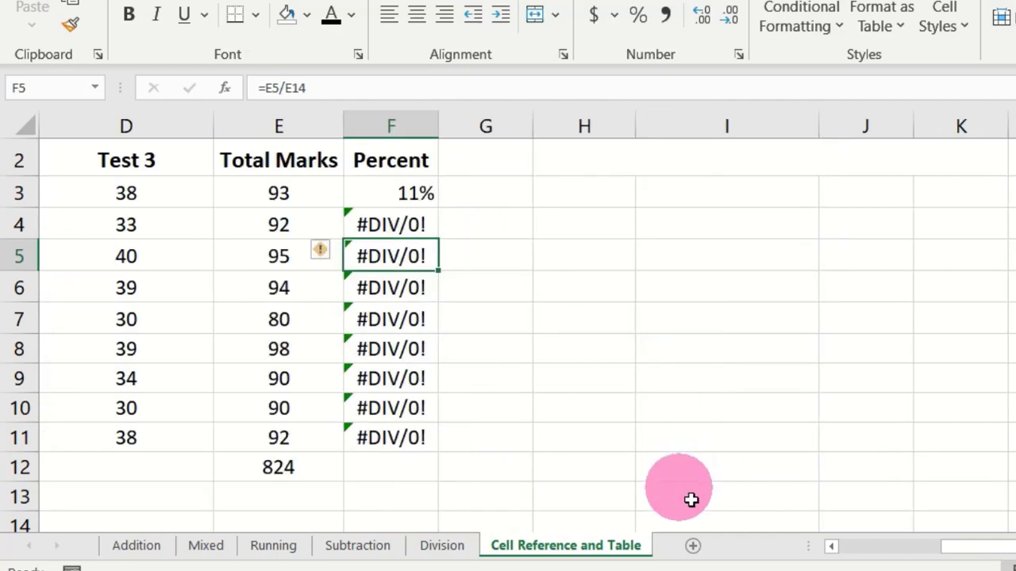
# Change the formula in F3 to =E3/$E$12 with an absolute reference and copy it down to F11.
pyautogui.click(389, 192)
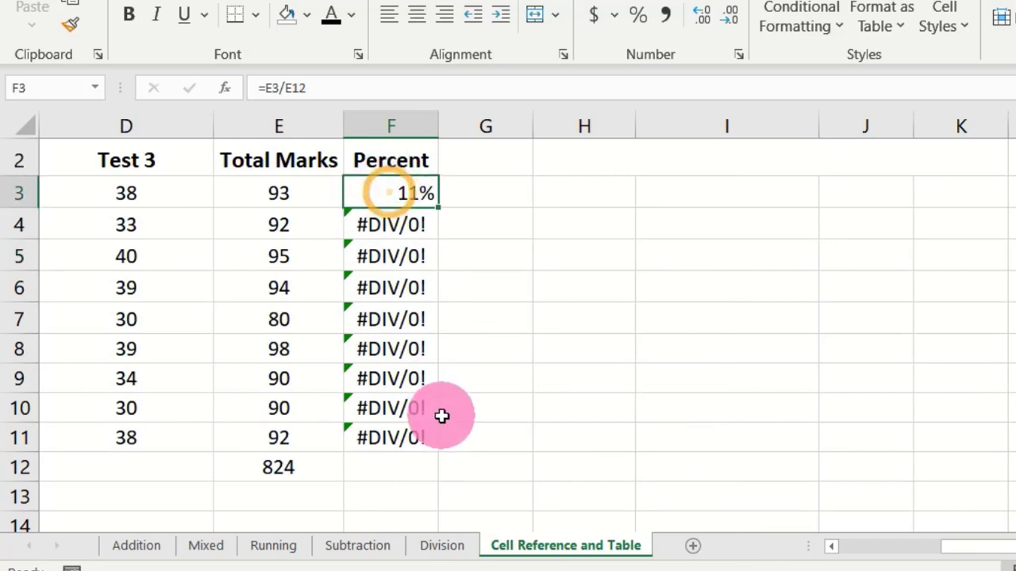
pyautogui.doubleClick(389, 194)
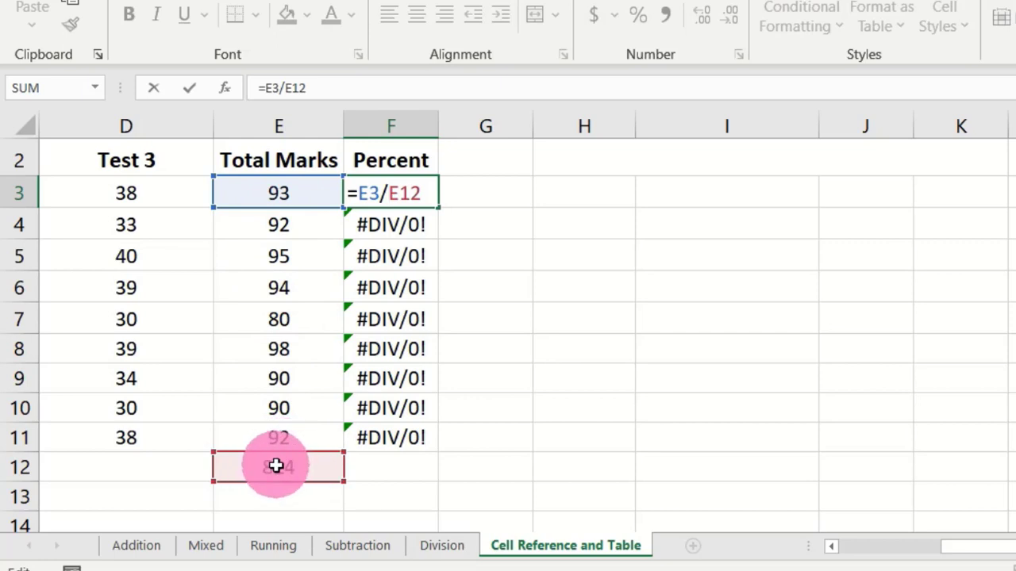
pyautogui.click(390, 193)
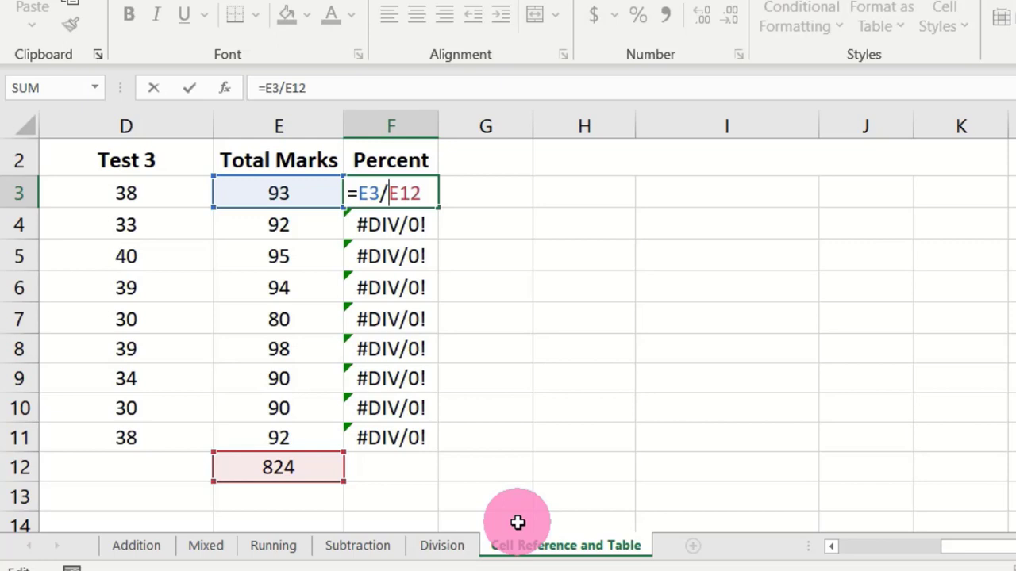
pyautogui.press('Right')
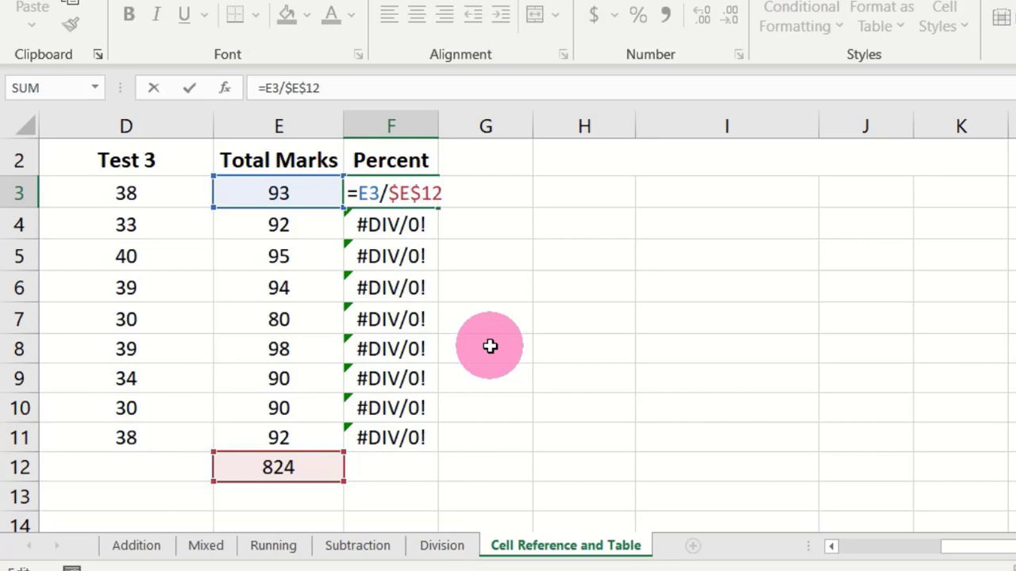
pyautogui.press('Return')
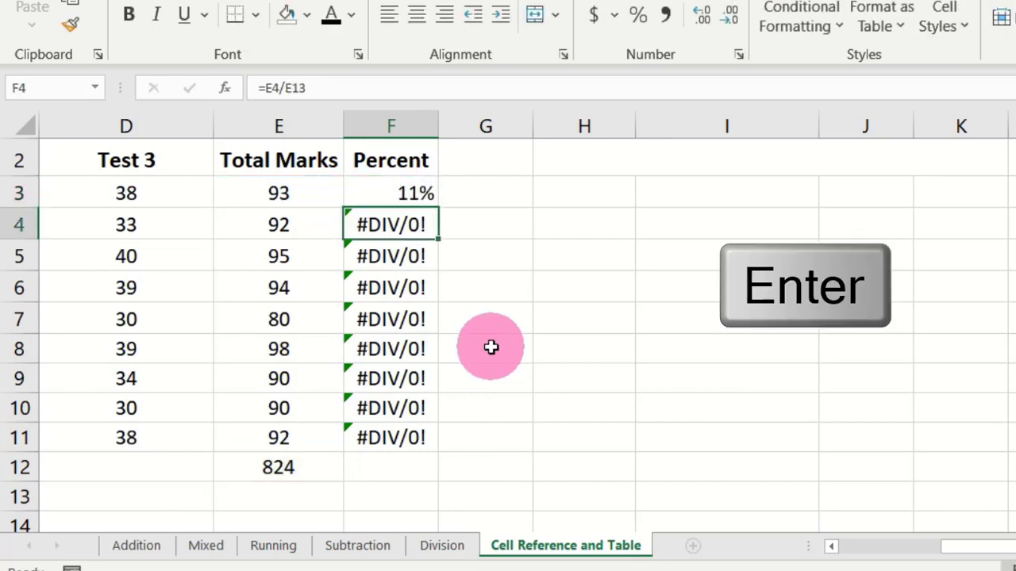
pyautogui.click(393, 192)
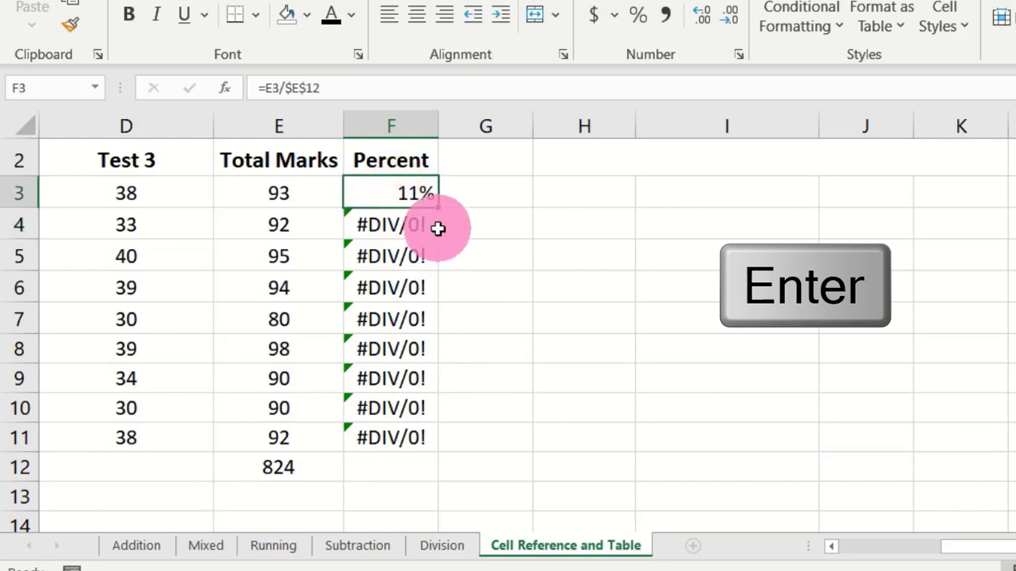
pyautogui.moveTo(437, 208); pyautogui.dragTo(435, 457)
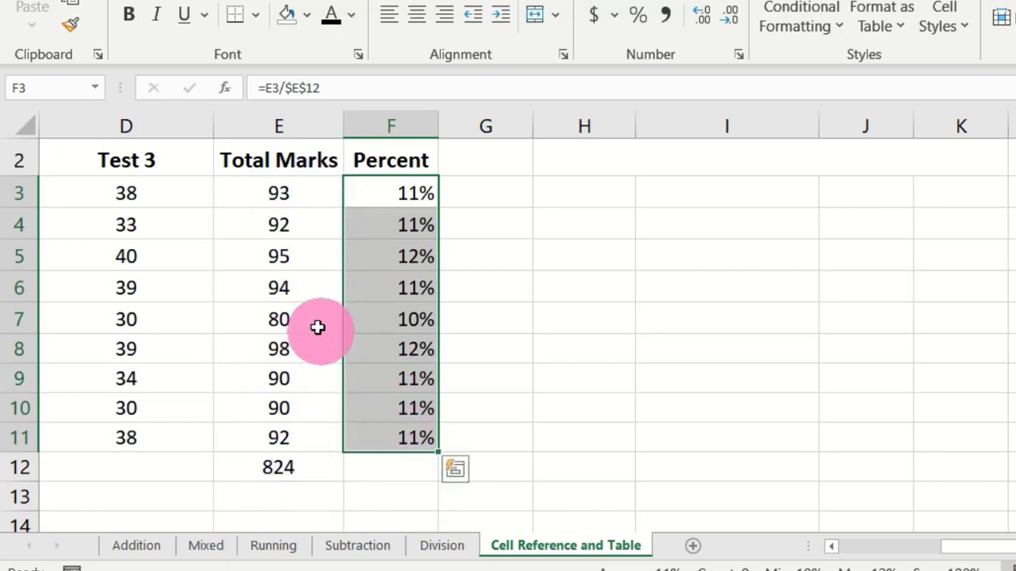
# Sum the Percent column in cell F12 with AutoSum.
pyautogui.click(392, 467)
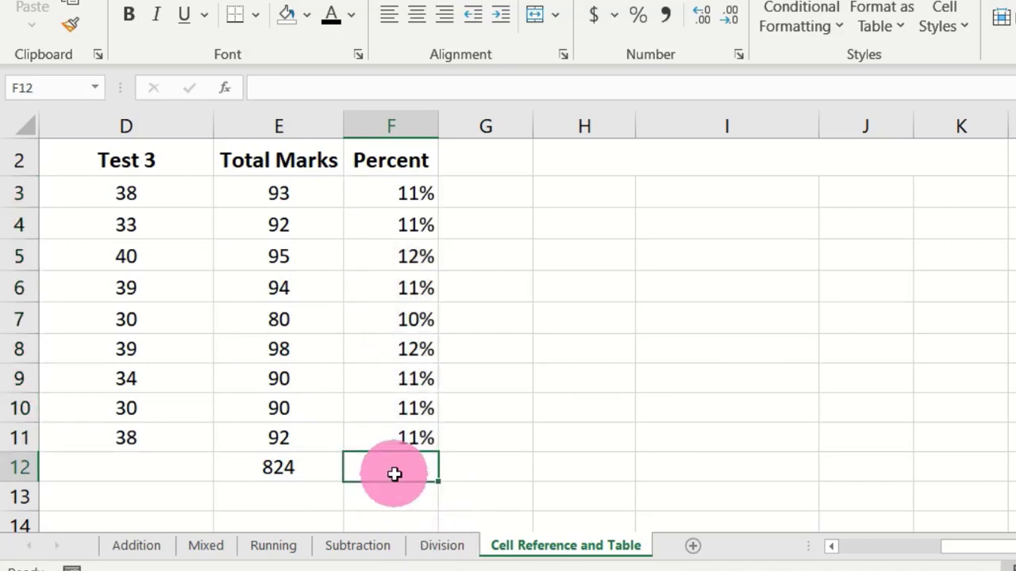
pyautogui.hotkey('alt', '=')
pyautogui.press('Return')
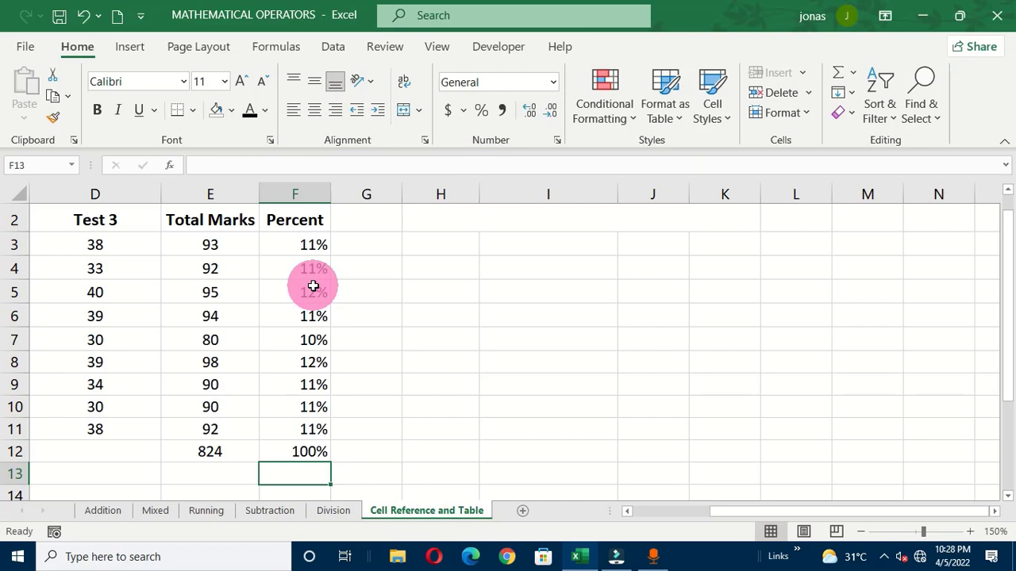
# On the Mixed sheet, enter the formula =A4*B3 in cell B4 of the timestable and copy it across to H4.
pyautogui.click(155, 510)
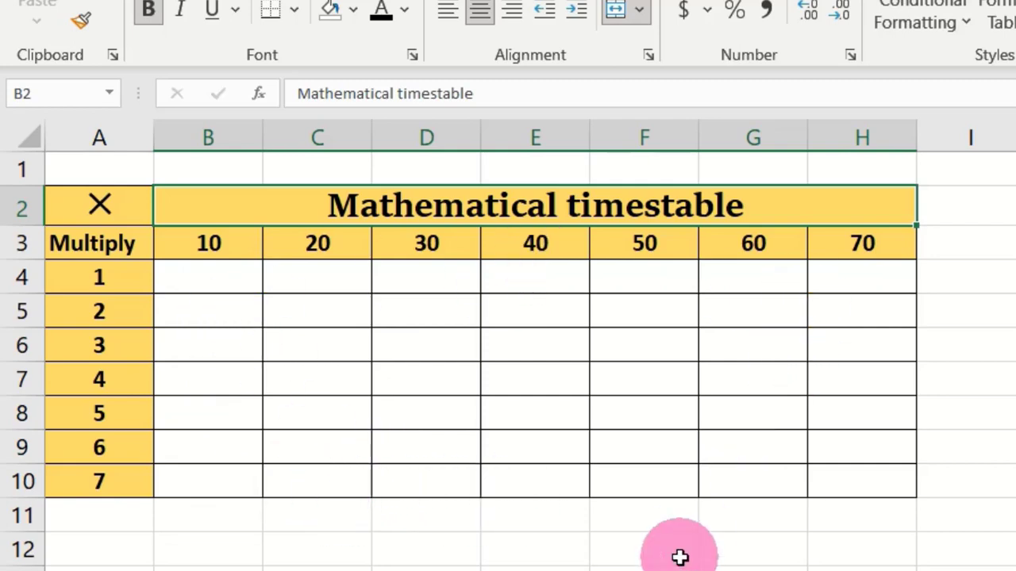
pyautogui.click(202, 277)
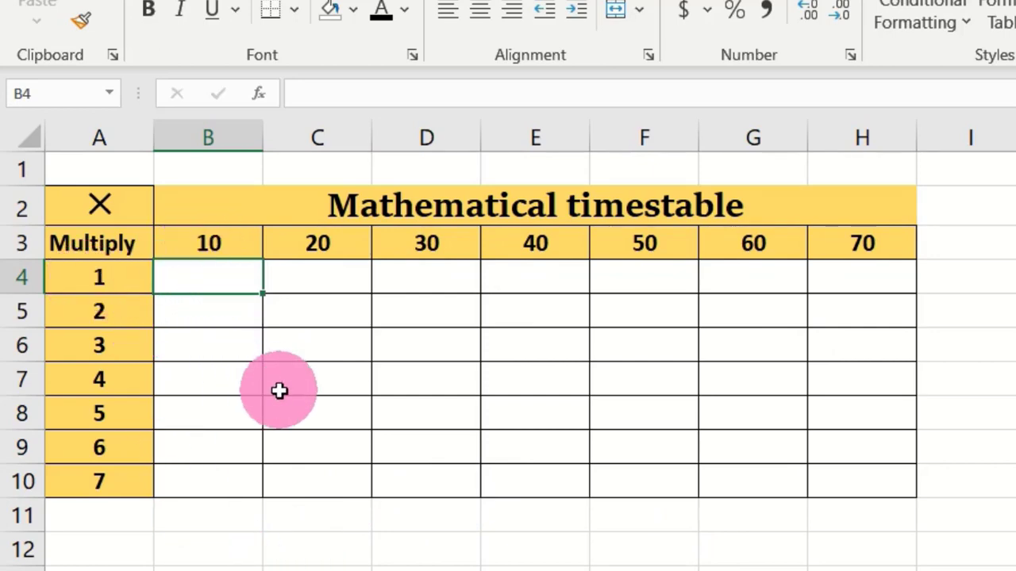
pyautogui.write('=')
pyautogui.click(92, 278)
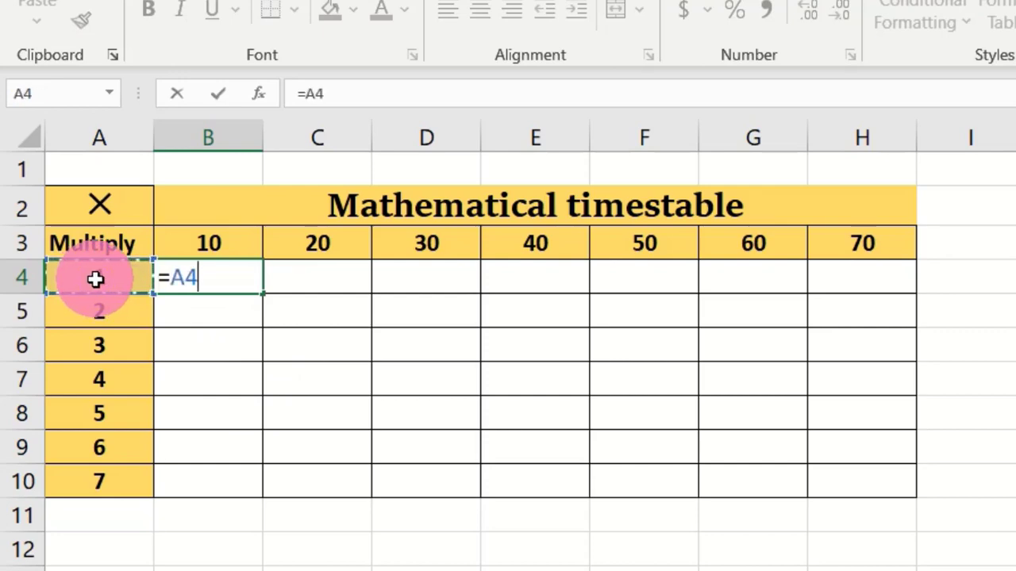
pyautogui.click(231, 243)
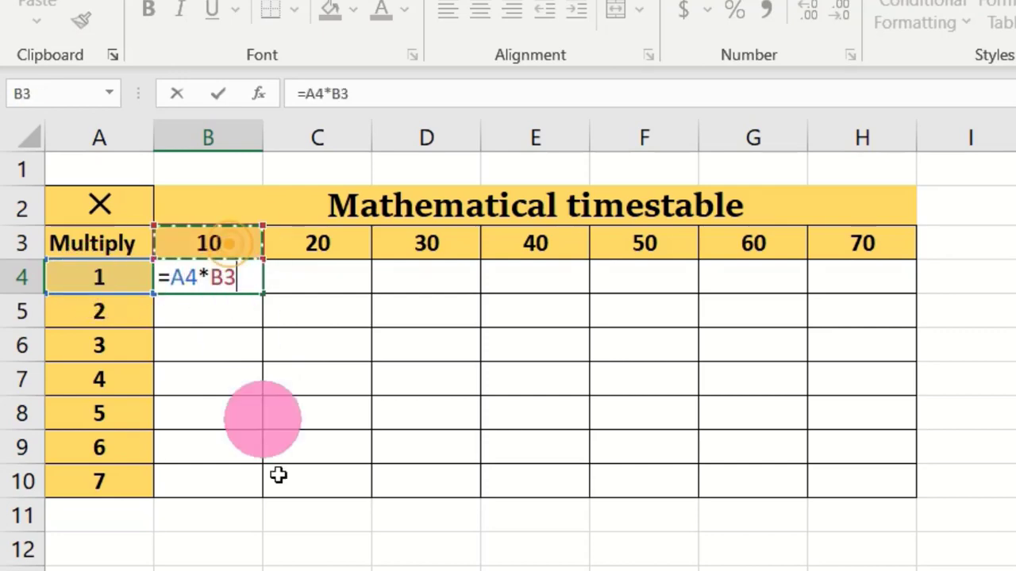
pyautogui.press('Return')
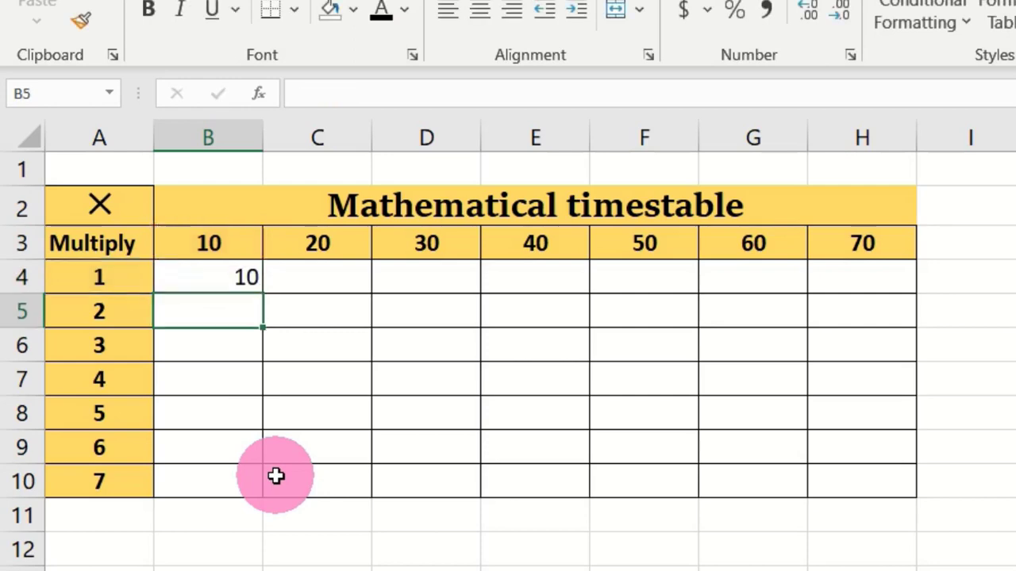
pyautogui.click(238, 282)
pyautogui.moveTo(259, 296); pyautogui.dragTo(912, 292)
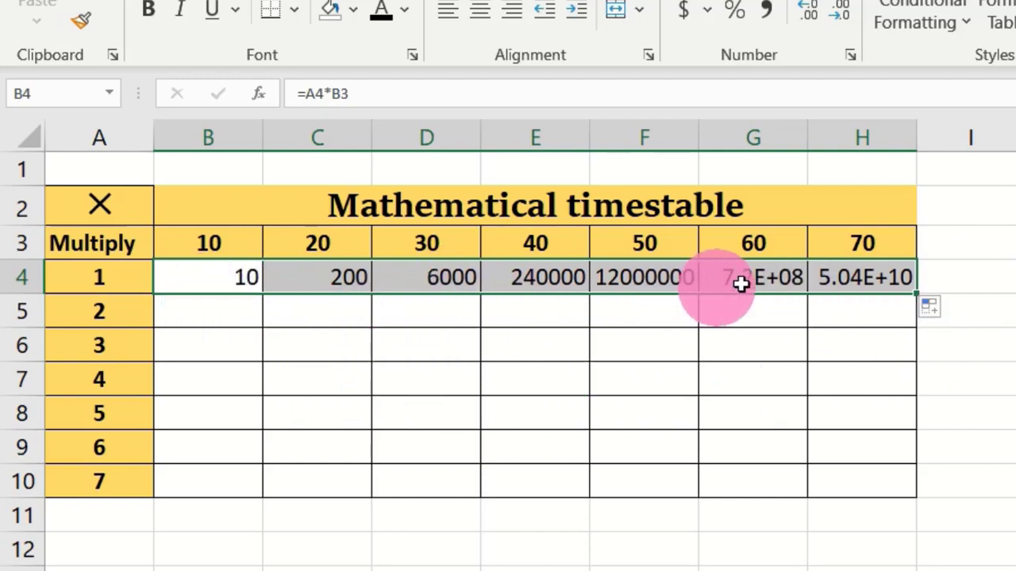
# Examine which cells the timestable formulas in B4 through F4 refer to, leaving them unedited.
pyautogui.doubleClick(233, 274)
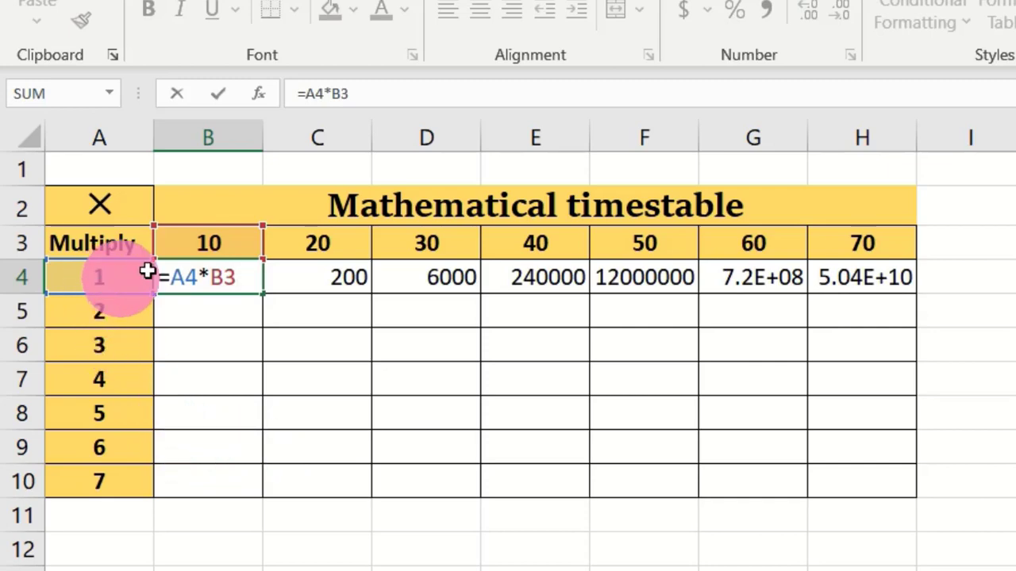
pyautogui.doubleClick(319, 278)
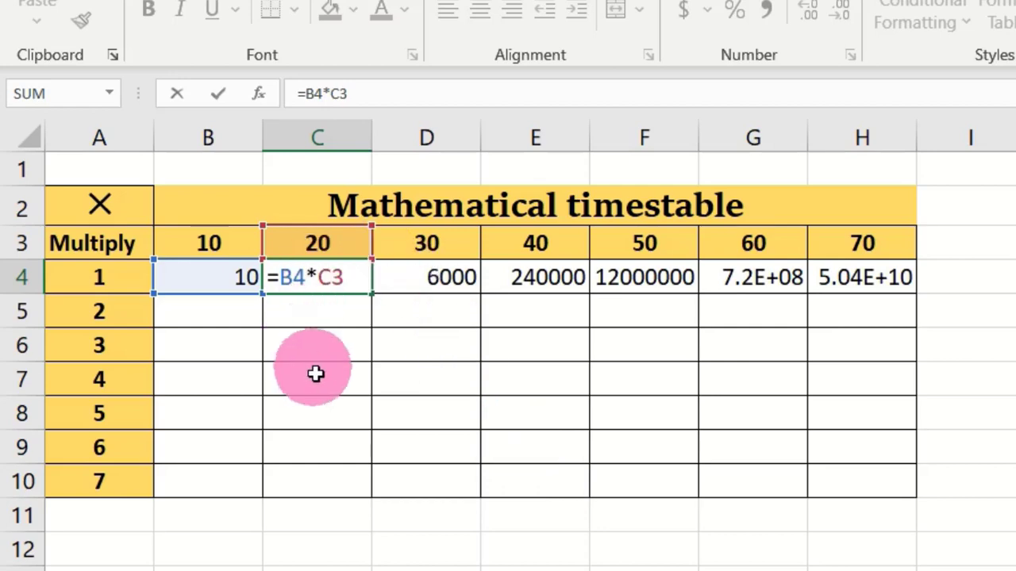
pyautogui.click(209, 242)
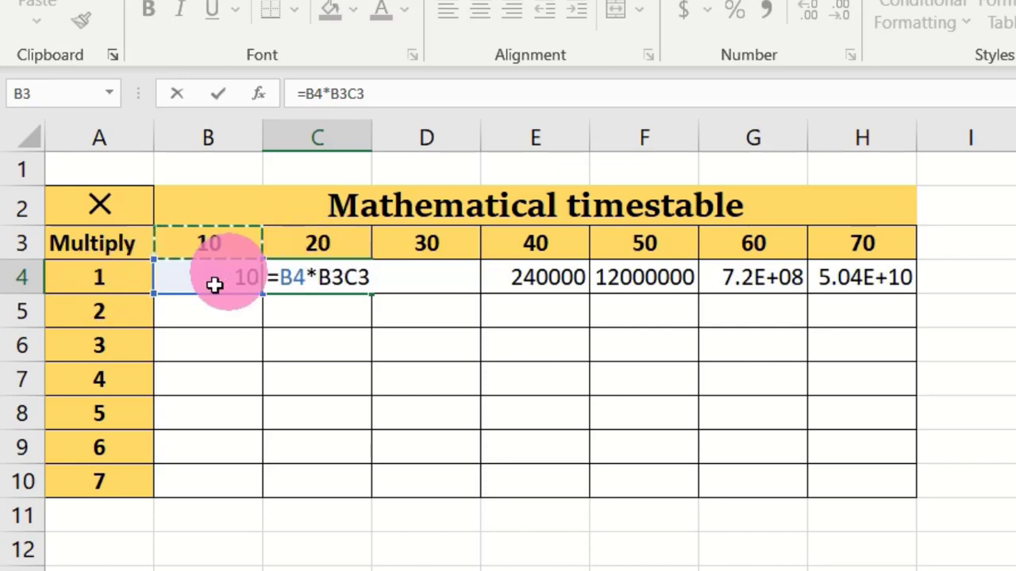
pyautogui.click(405, 405)
pyautogui.press('Delete')
pyautogui.press('Delete')
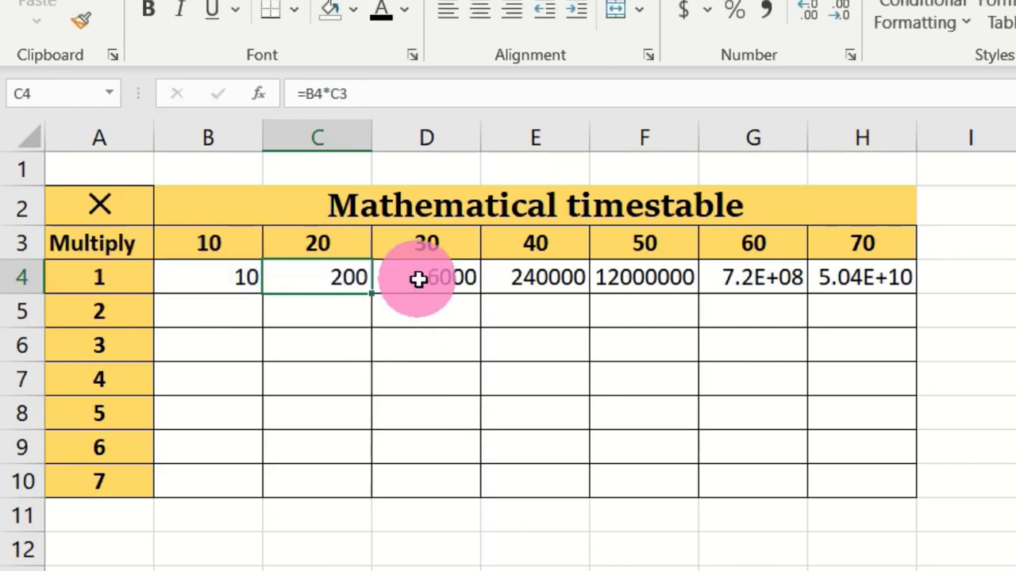
pyautogui.click(422, 276)
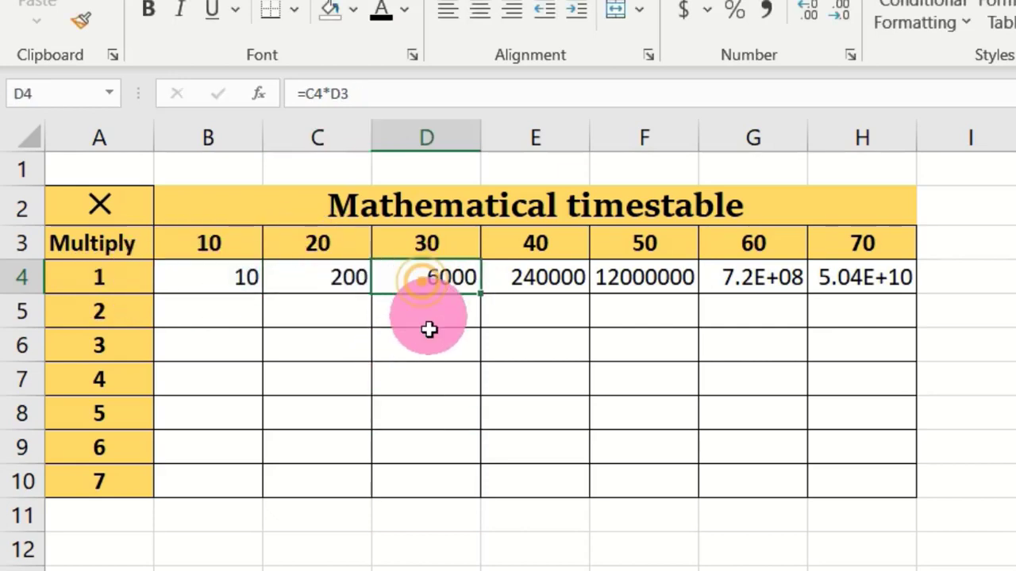
pyautogui.doubleClick(420, 278)
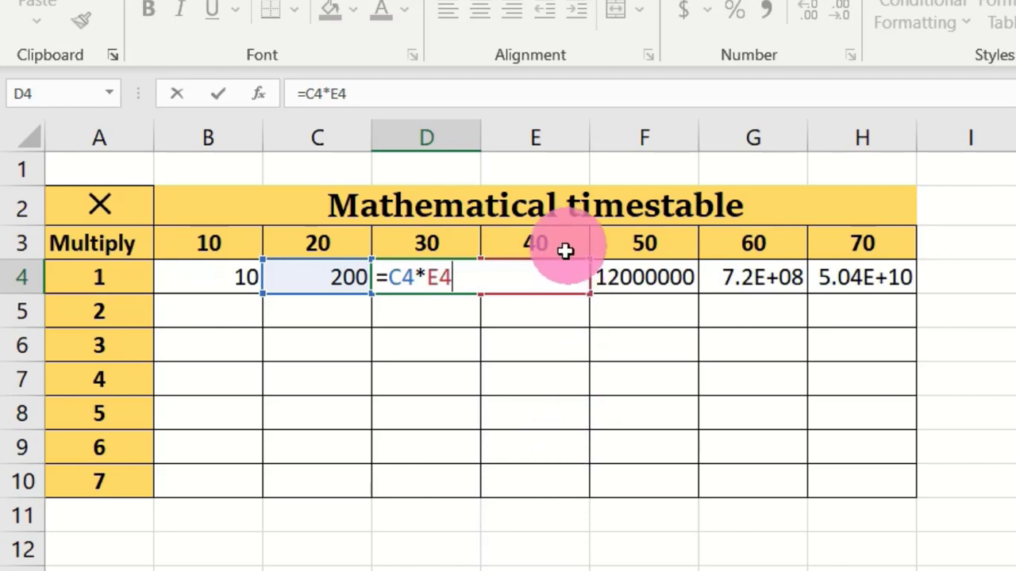
pyautogui.click(536, 282)
pyautogui.doubleClick(535, 277)
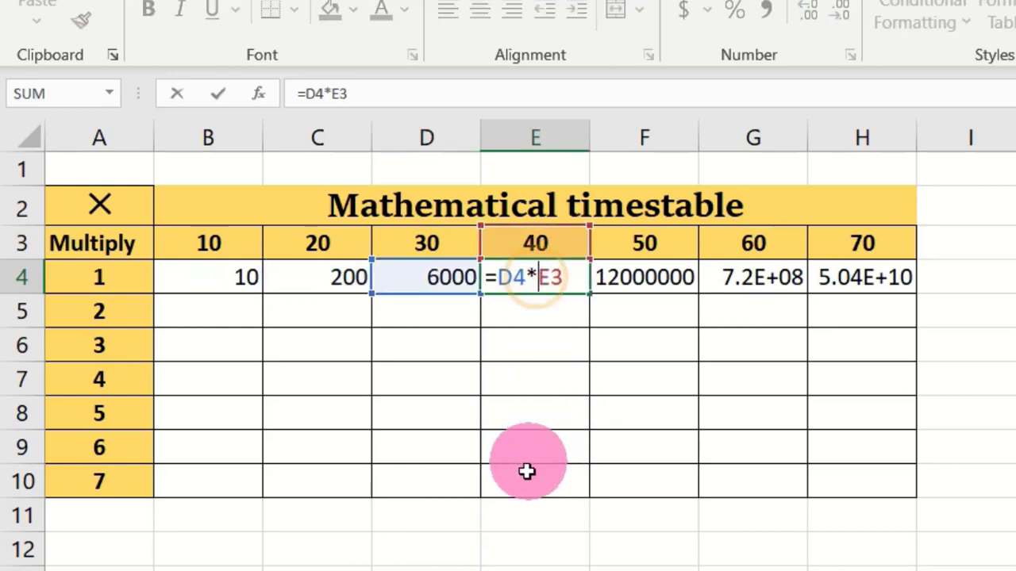
pyautogui.click(658, 278)
pyautogui.doubleClick(658, 279)
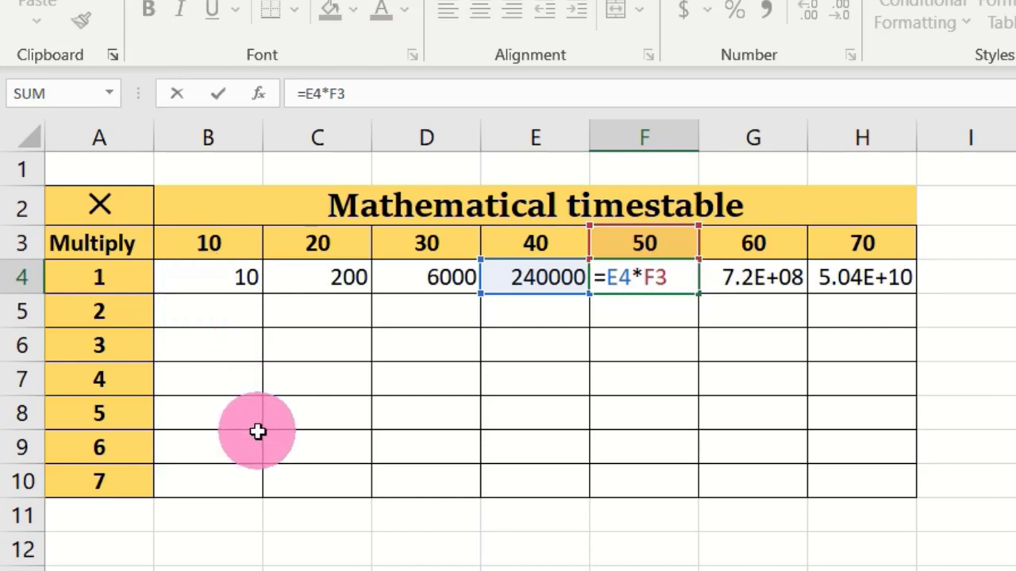
# Clear the formulas from B4:H4 in the timestable's first row and select cell B4.
pyautogui.moveTo(208, 277); pyautogui.dragTo(856, 274)
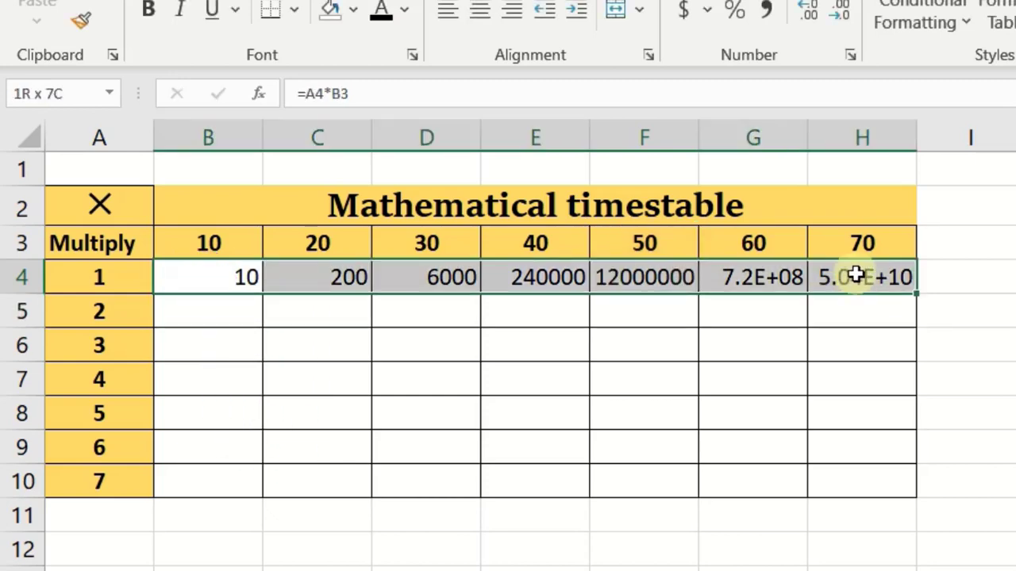
pyautogui.press('Delete')
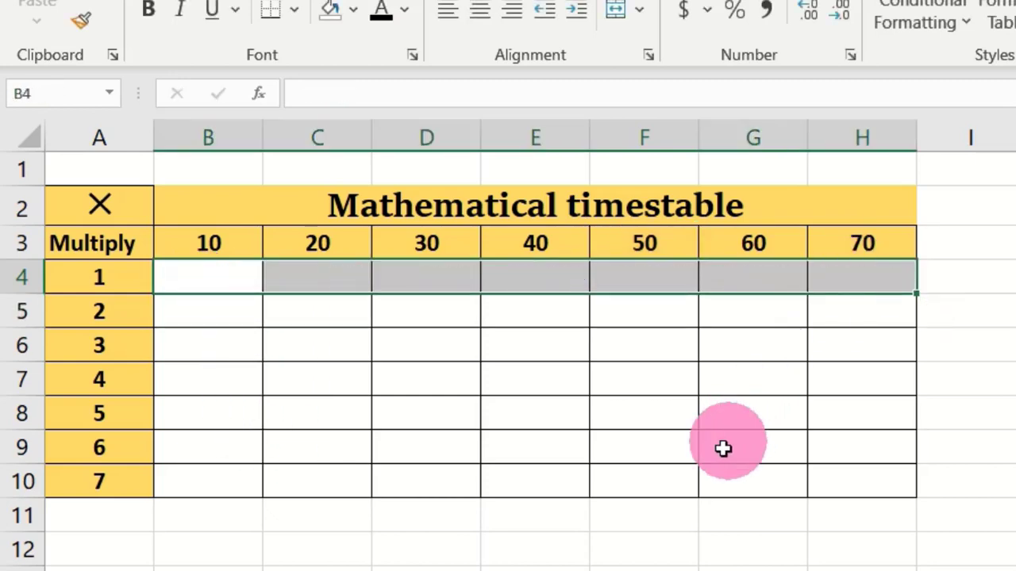
pyautogui.click(199, 274)
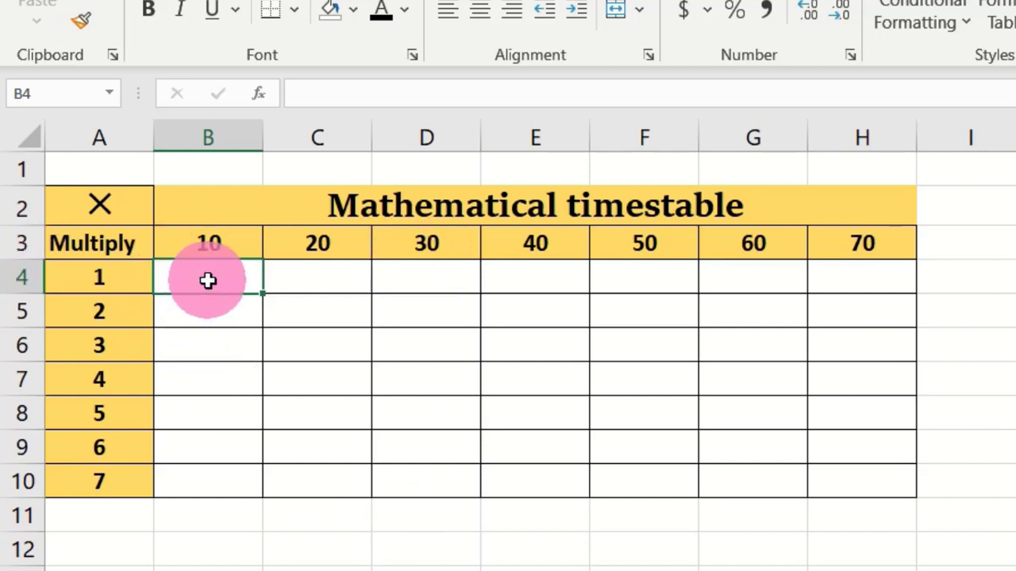
# Compose the formula =A4*B3 in cell B4 of the timestable.
pyautogui.write('=')
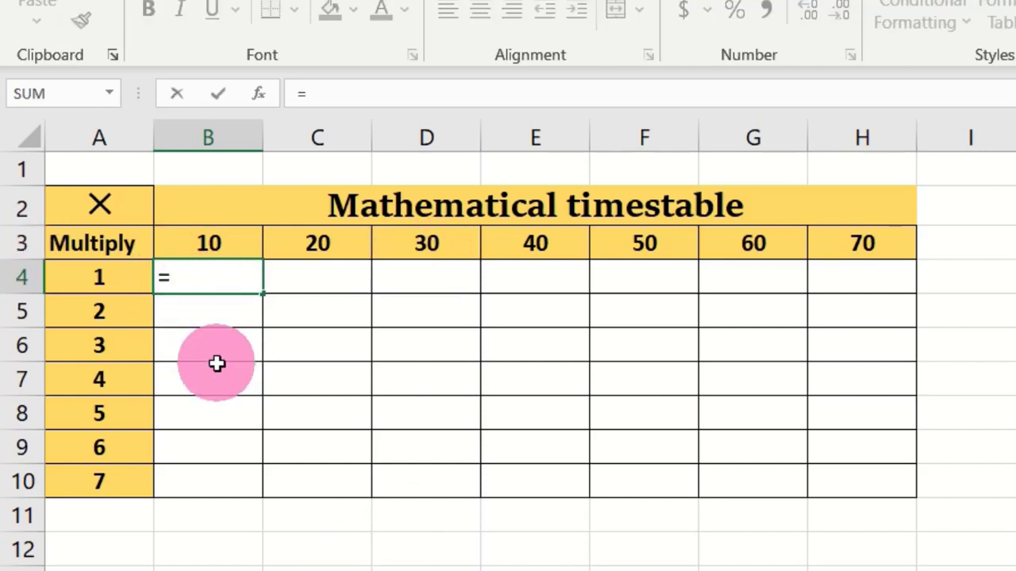
pyautogui.click(103, 279)
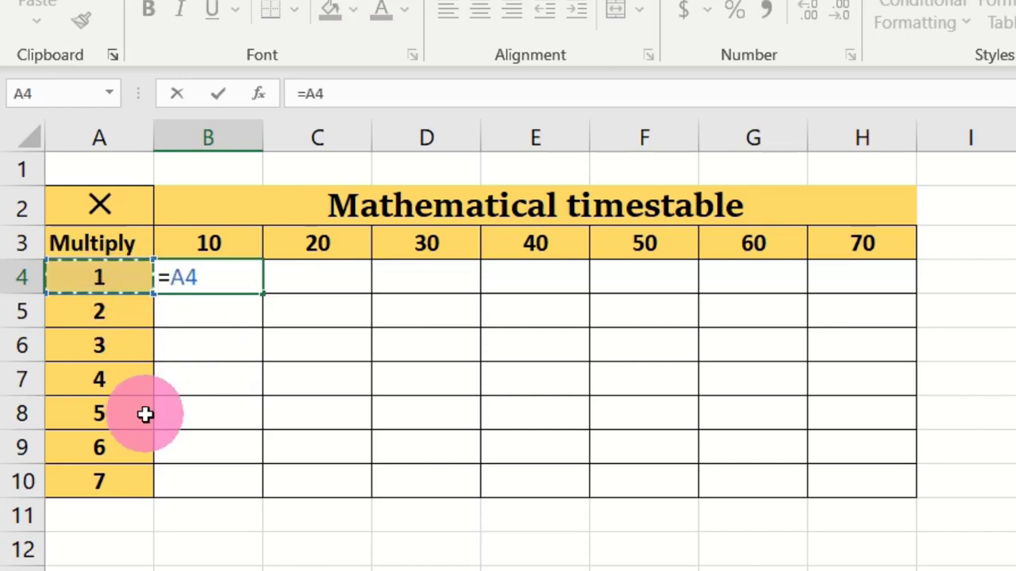
pyautogui.write('*')
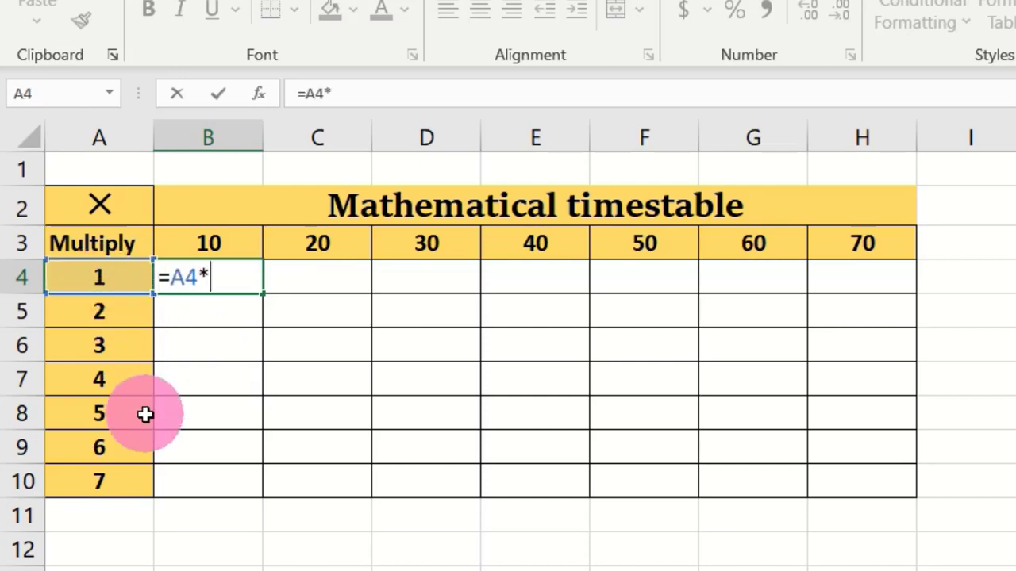
pyautogui.click(227, 244)
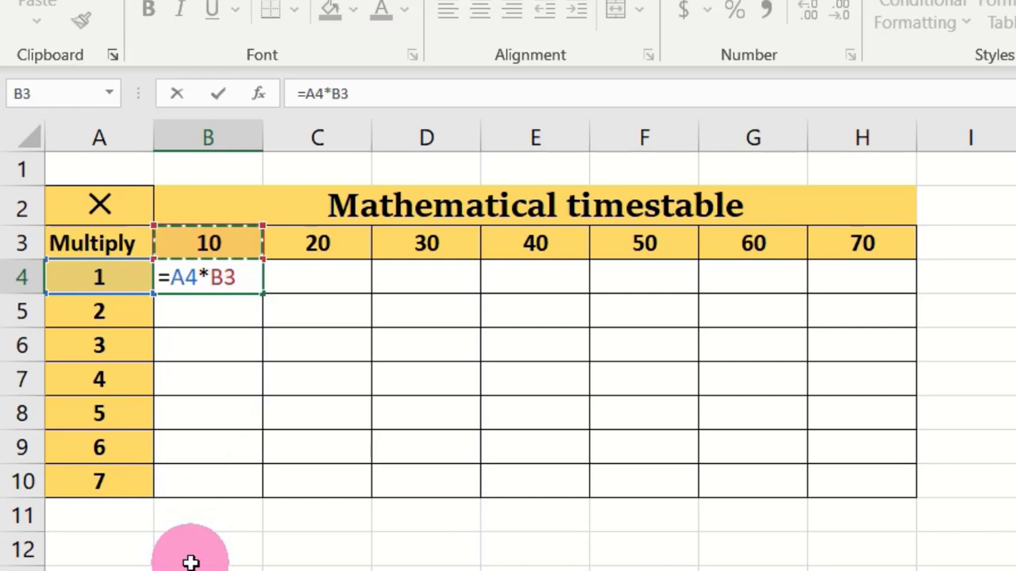
# Lock column A and row 3 in B4's formula so it reads =$A4*B$3, and copy it across to H4.
pyautogui.click(196, 290)
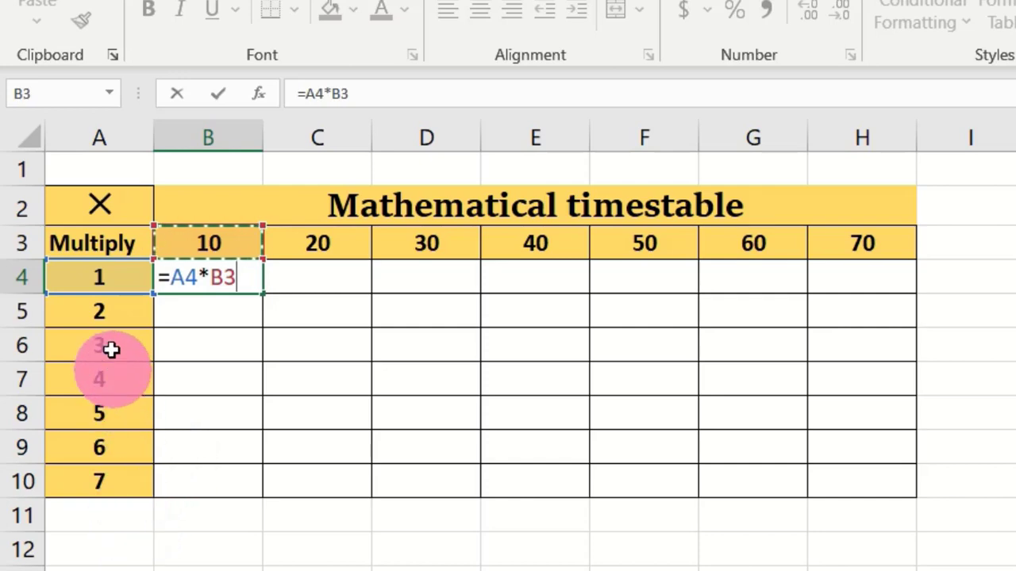
pyautogui.click(86, 280)
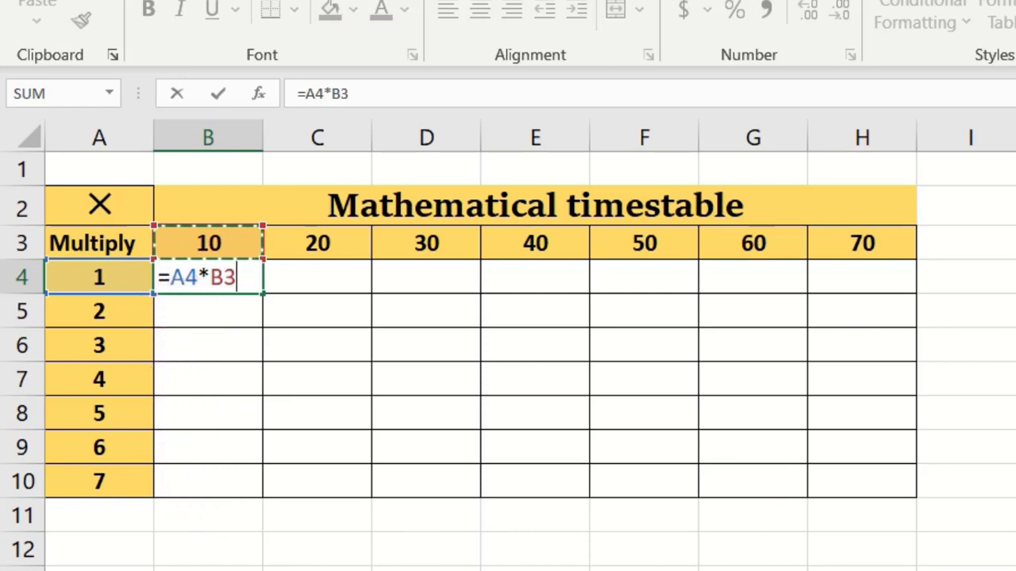
pyautogui.press('F4')
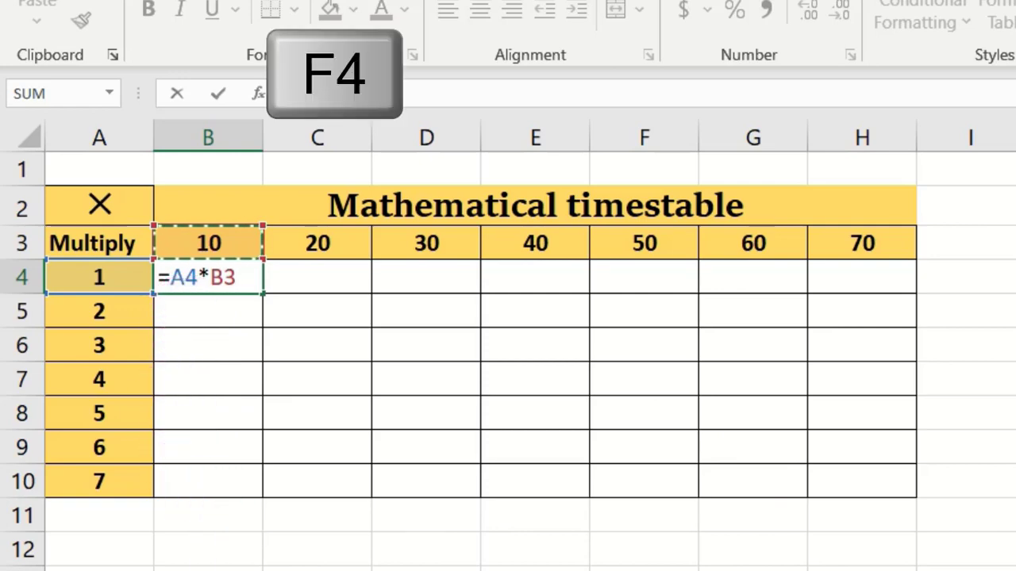
pyautogui.click(184, 278)
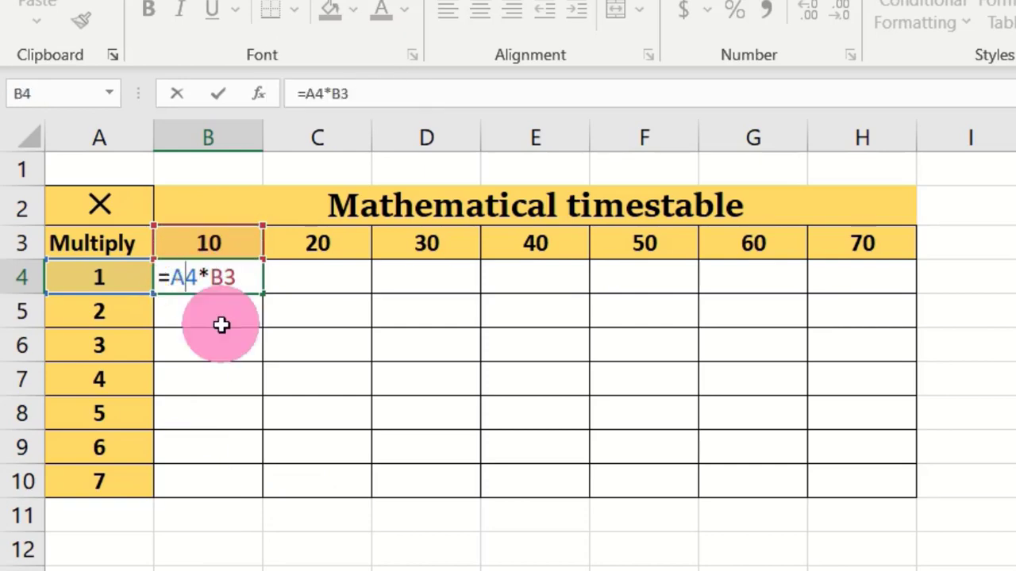
pyautogui.press('F4')
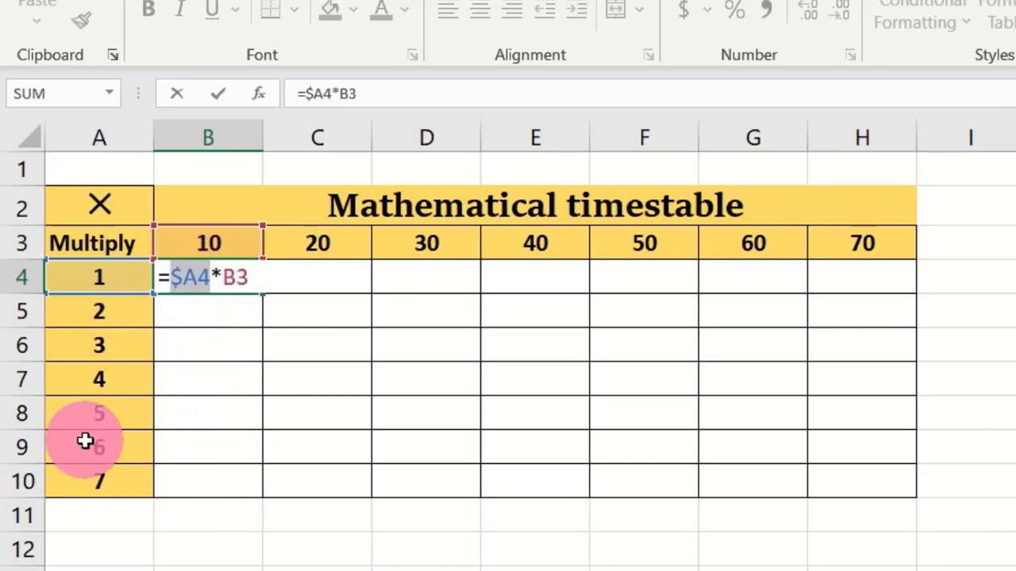
pyautogui.click(238, 277)
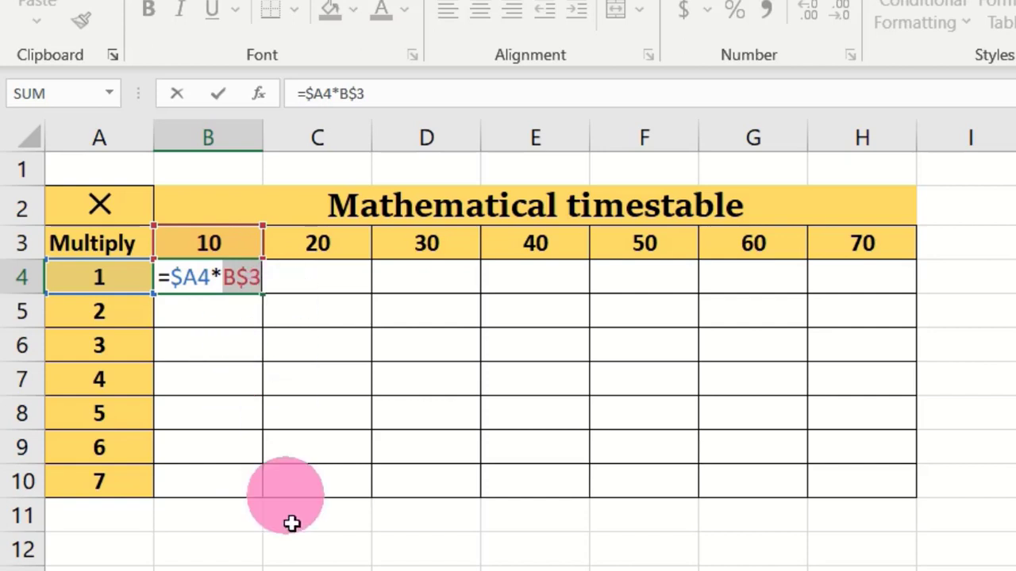
pyautogui.press('Return')
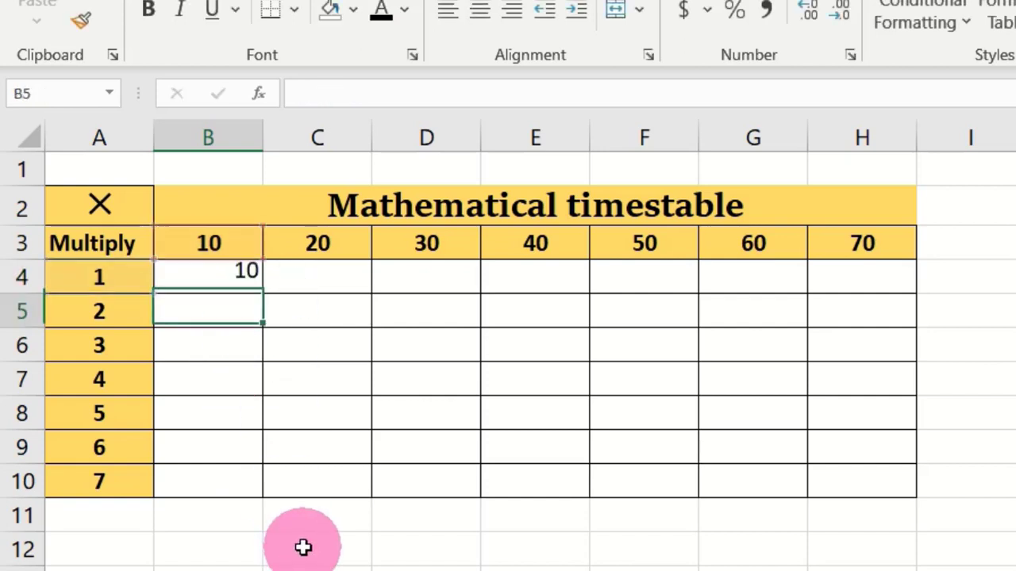
pyautogui.click(218, 278)
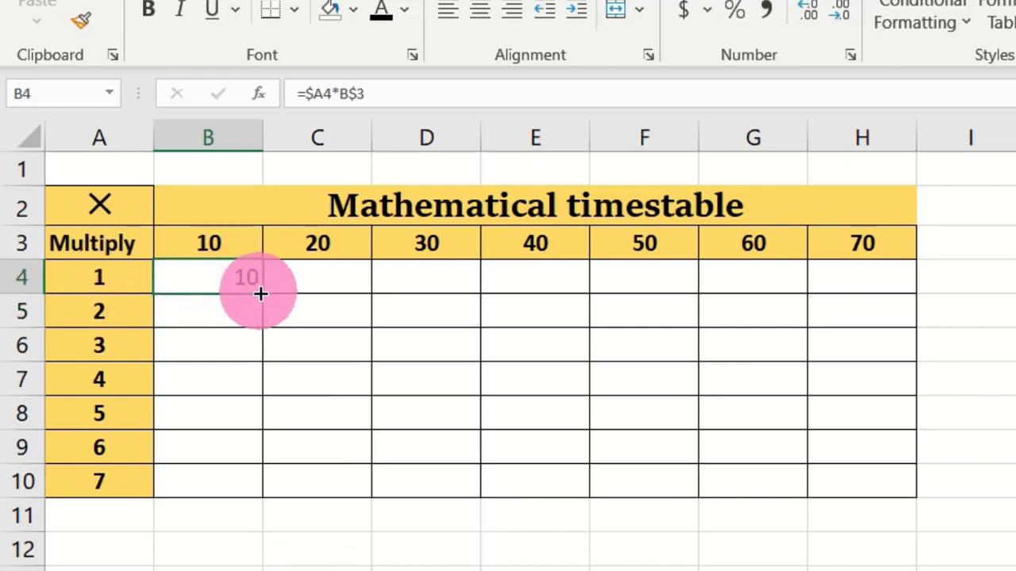
pyautogui.moveTo(260, 293); pyautogui.dragTo(897, 290)
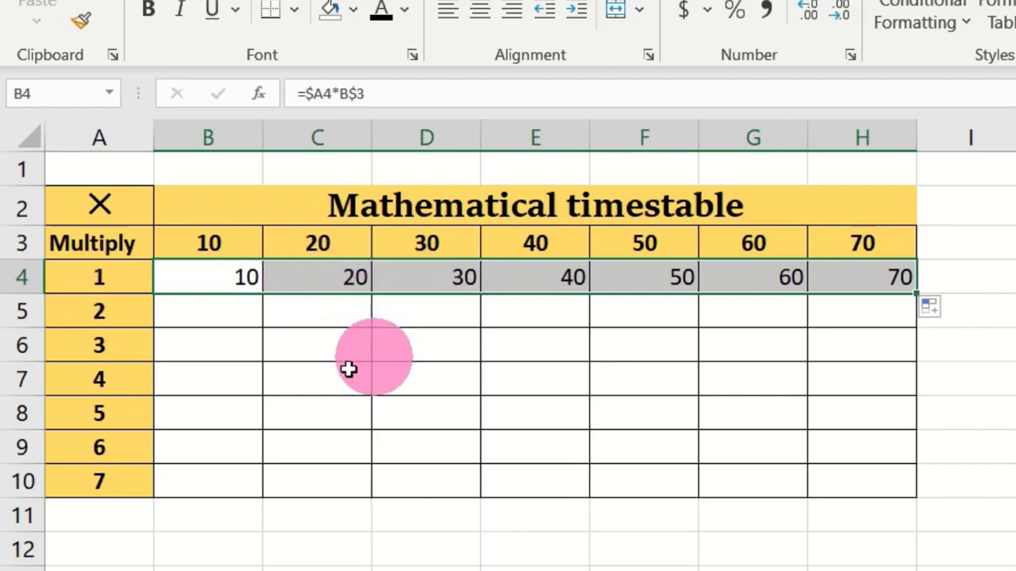
# Examine which cells the mixed-reference formulas in C4 through H4 refer to, leaving them unedited.
pyautogui.doubleClick(315, 282)
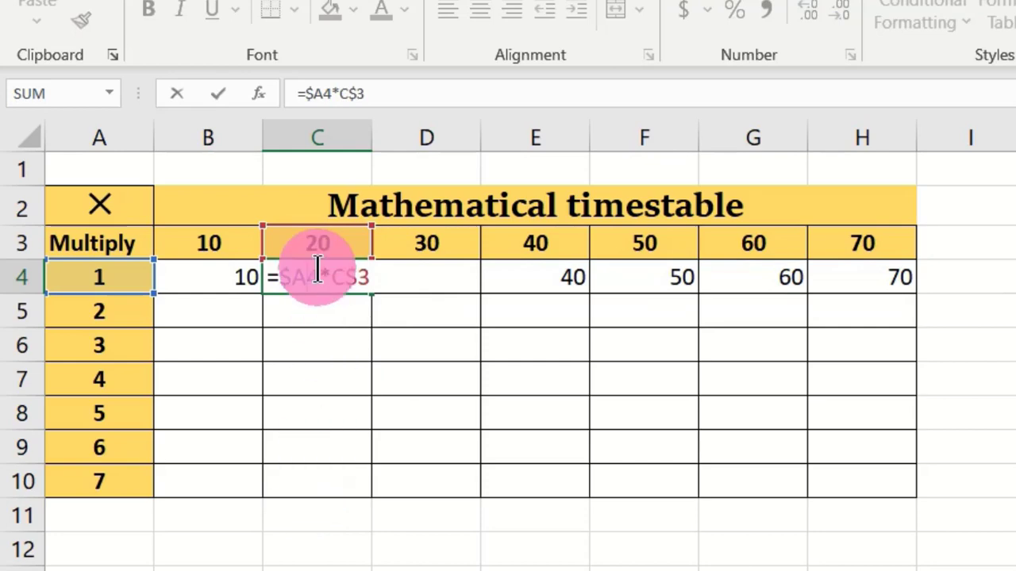
pyautogui.press('Escape')
pyautogui.doubleClick(426, 275)
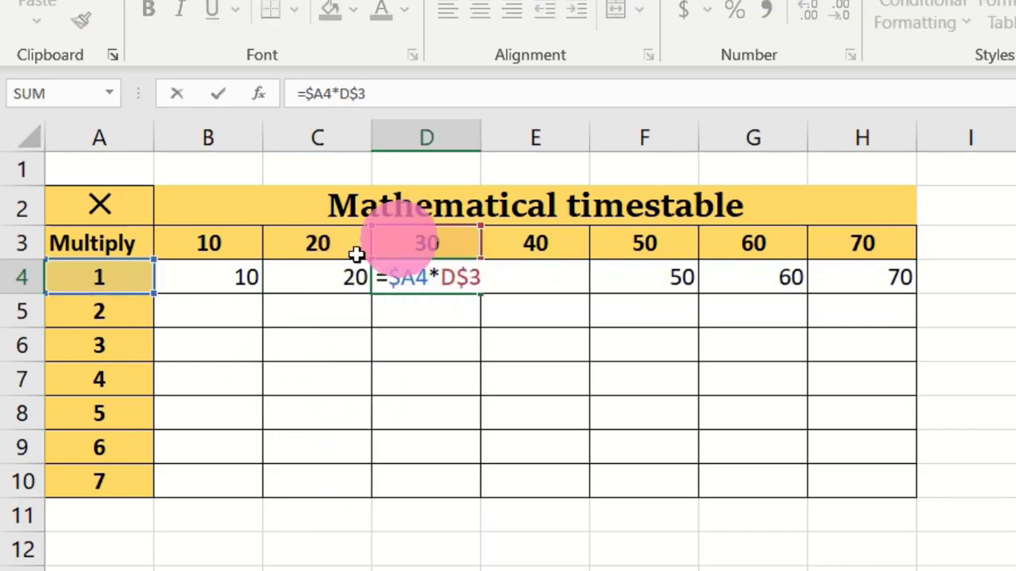
pyautogui.press('Escape')
pyautogui.doubleClick(532, 273)
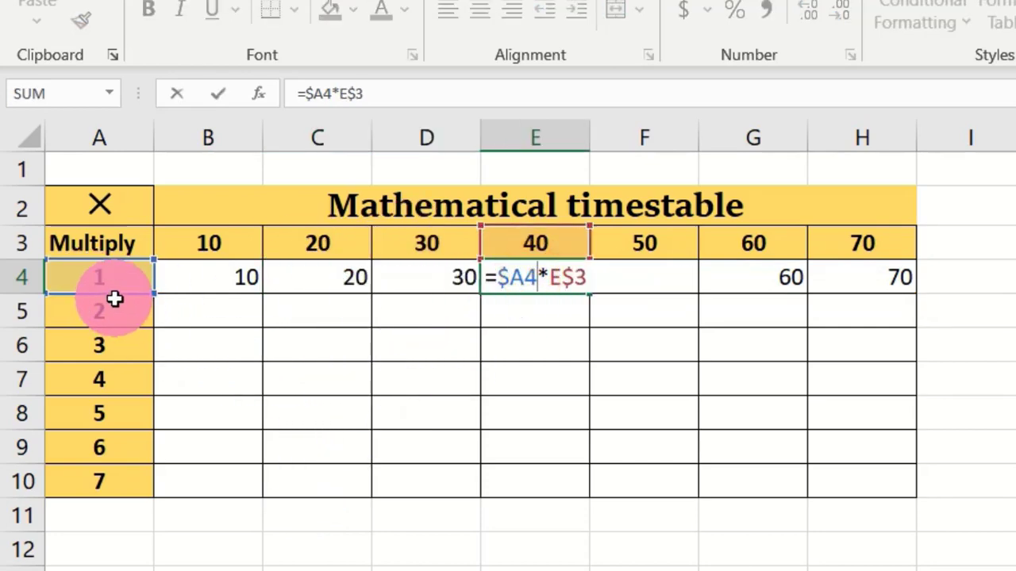
pyautogui.press('Escape')
pyautogui.doubleClick(631, 280)
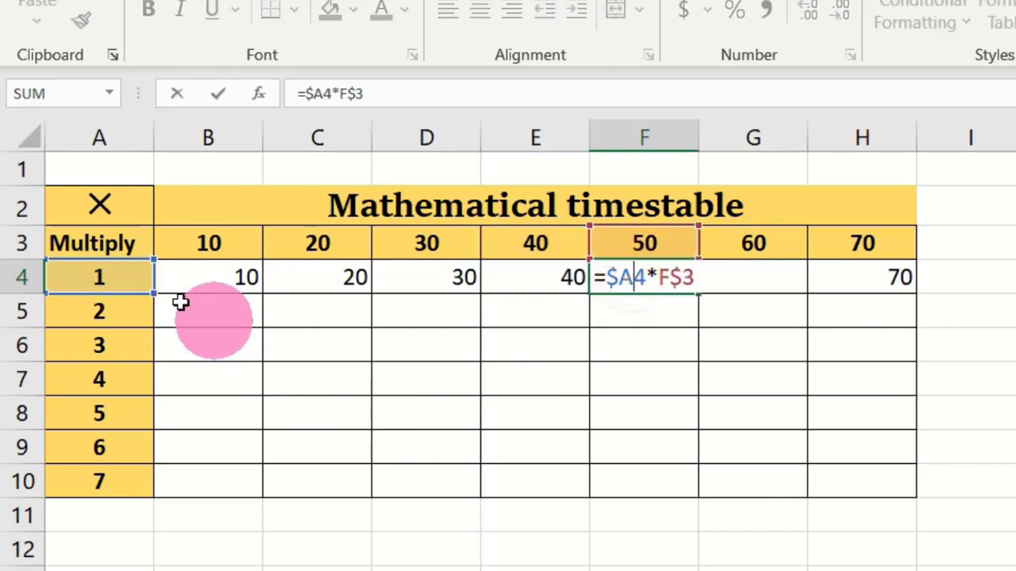
pyautogui.press('Escape')
pyautogui.doubleClick(758, 278)
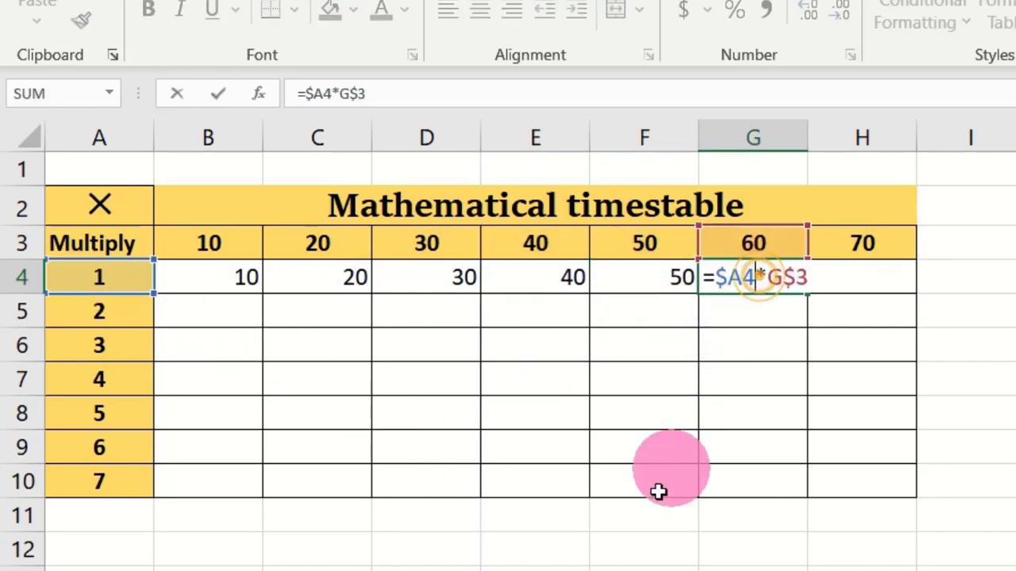
pyautogui.press('Escape')
pyautogui.doubleClick(864, 278)
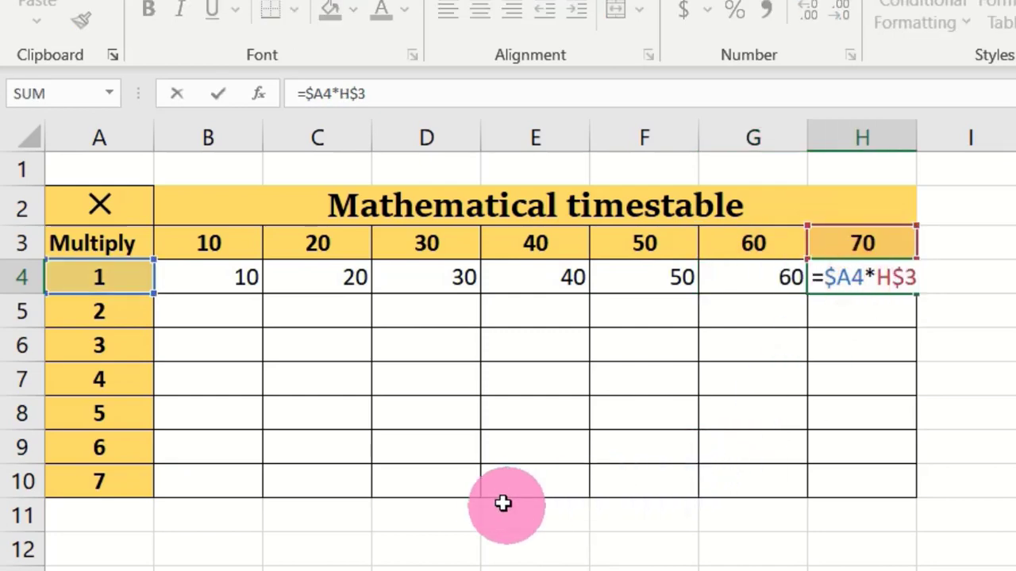
pyautogui.press('Escape')
# Copy the formulas in B4:H4 down to row 10 to fill the whole timestable.
pyautogui.moveTo(227, 276); pyautogui.dragTo(435, 285)
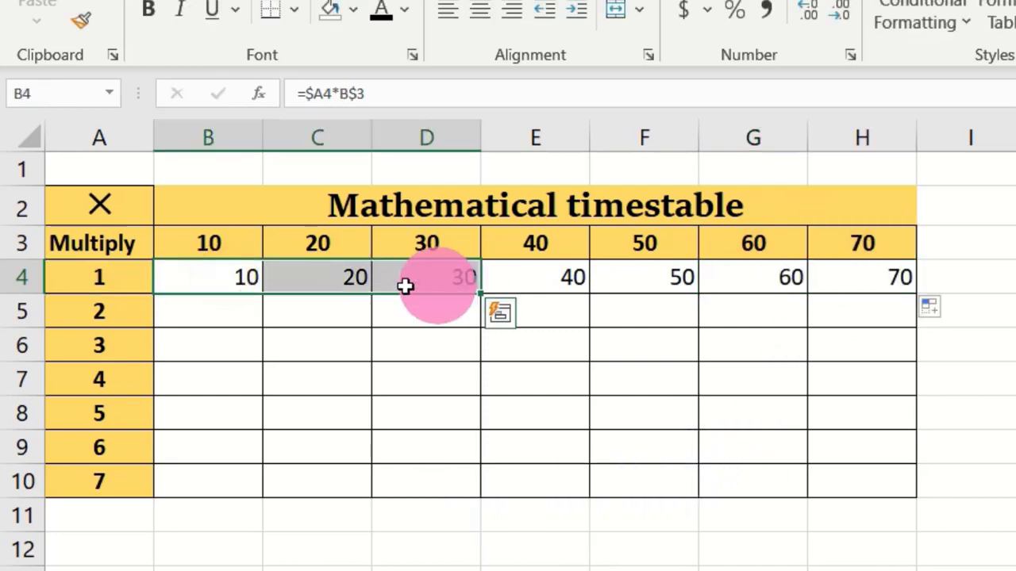
pyautogui.click(209, 275)
pyautogui.moveTo(229, 284); pyautogui.dragTo(905, 488)
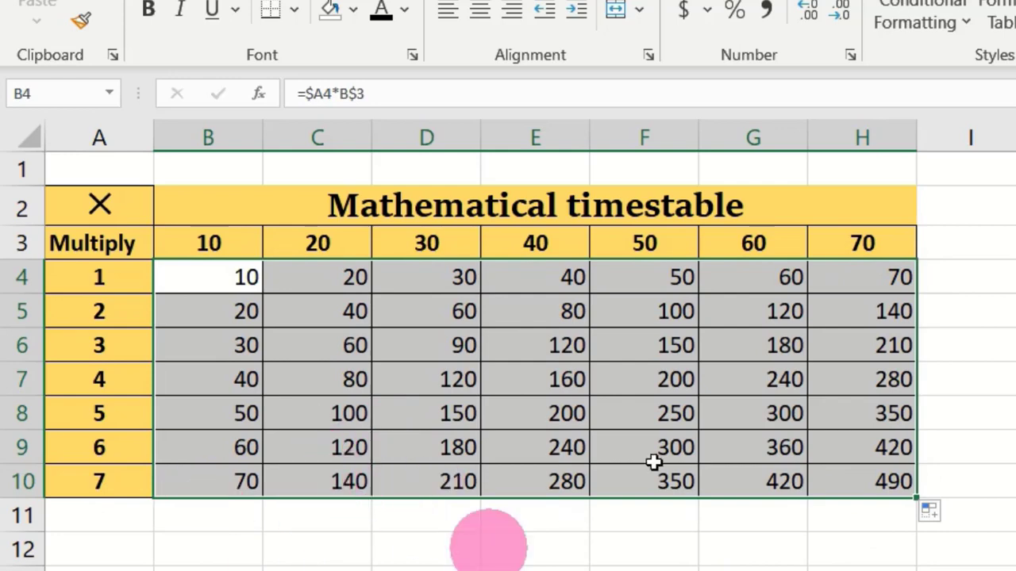
# Examine the references in the filled formulas in D10 and in C9 through E9, leaving them unedited.
pyautogui.click(447, 488)
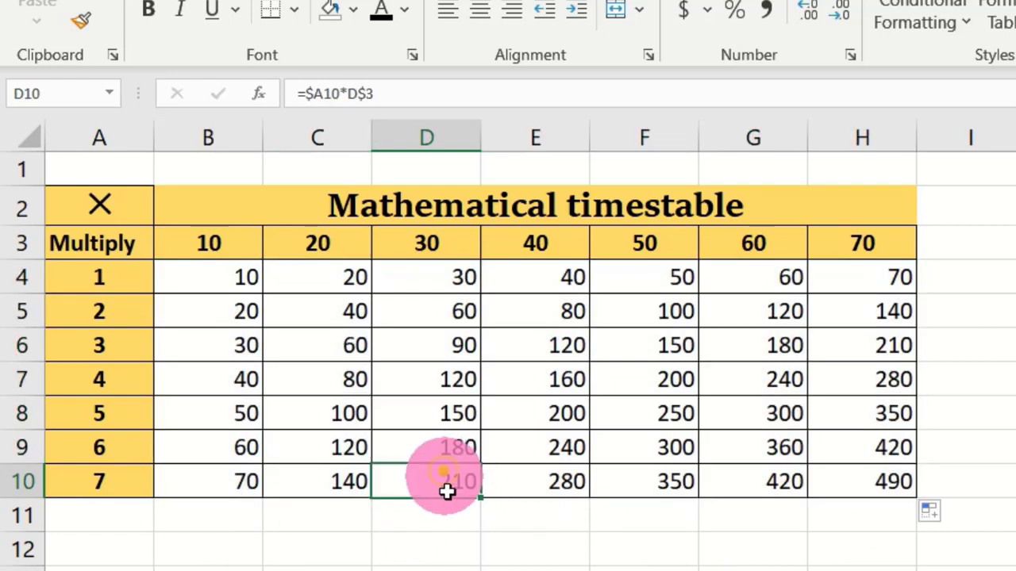
pyautogui.click(332, 450)
pyautogui.doubleClick(333, 450)
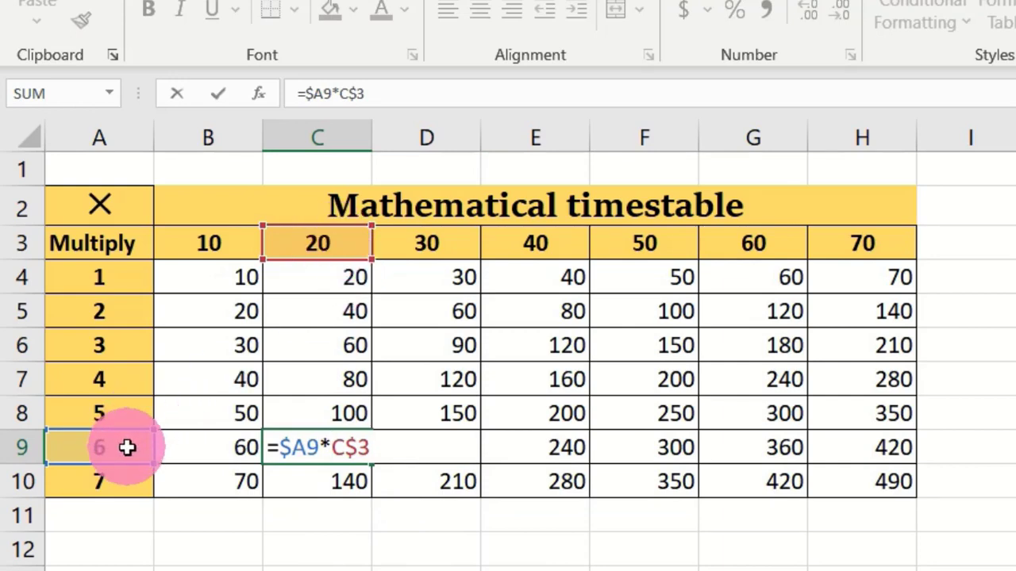
pyautogui.press('Escape')
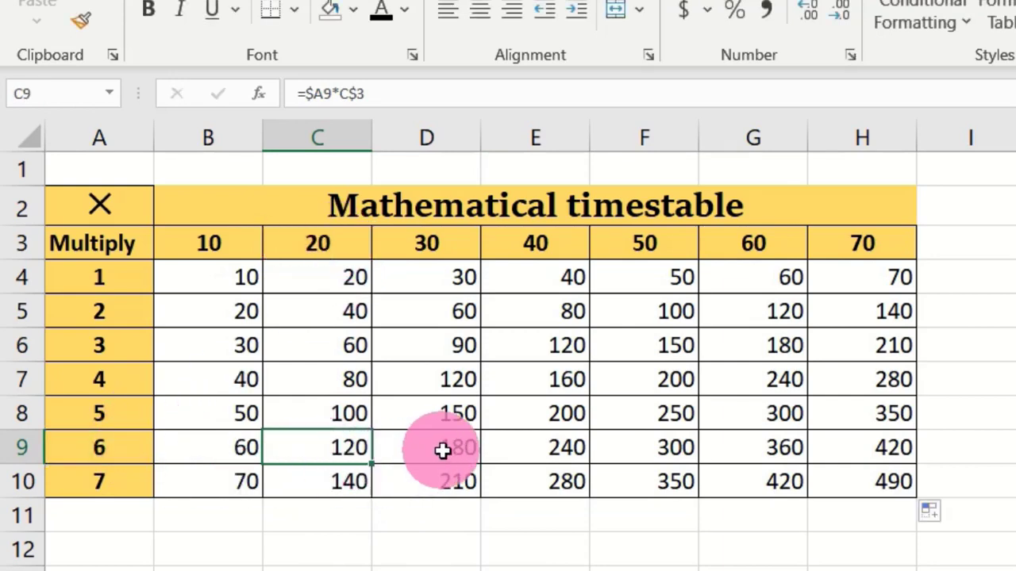
pyautogui.doubleClick(412, 447)
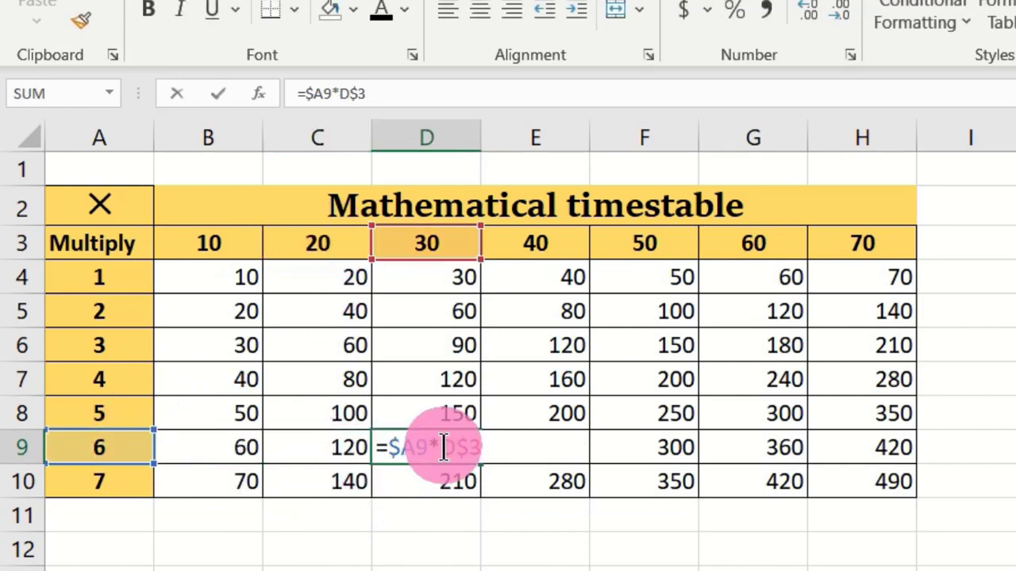
pyautogui.press('Escape')
pyautogui.doubleClick(561, 447)
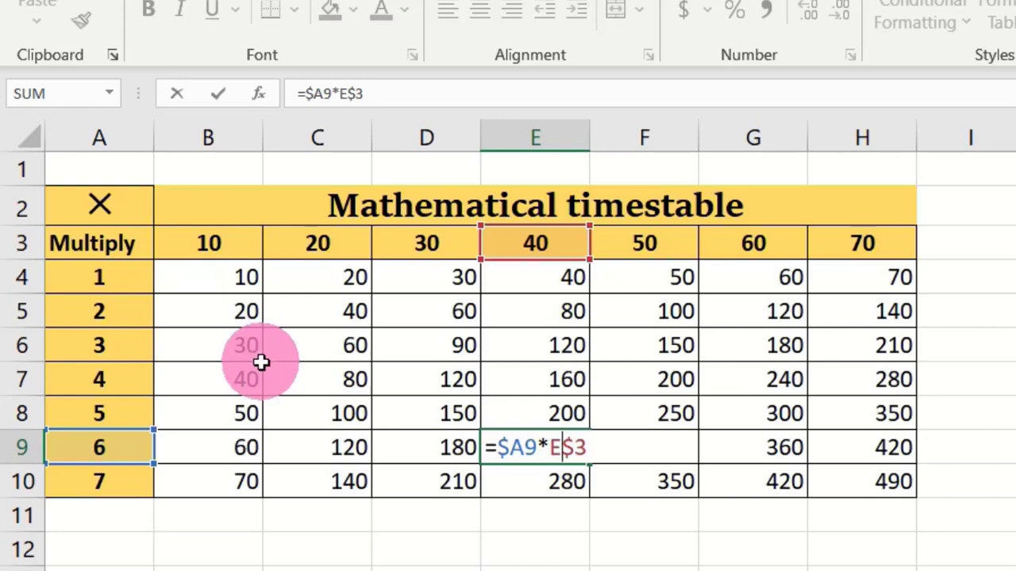
pyautogui.hotkey('ctrl', 'Return')
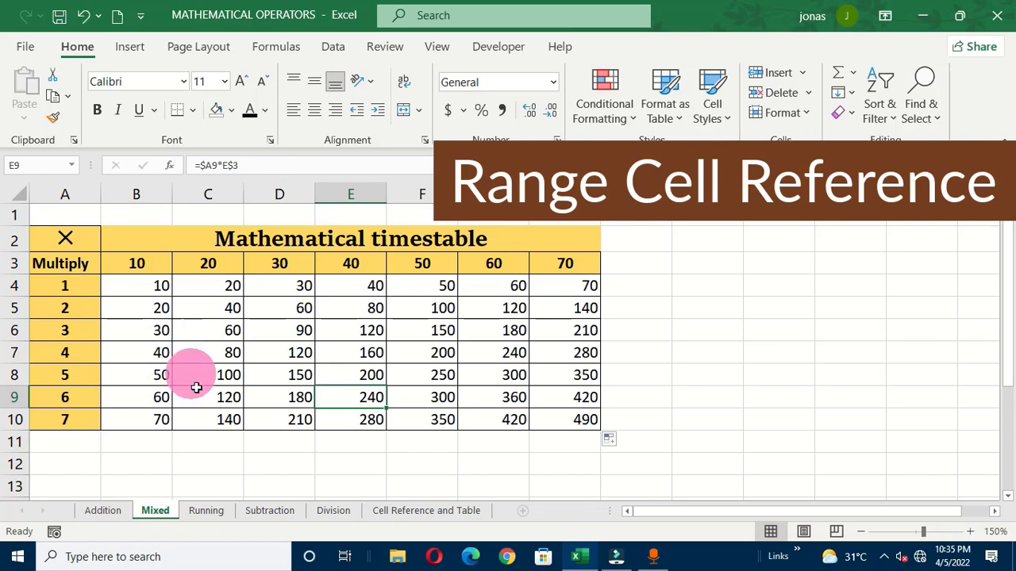
# On the Running sheet, enter the total price formula =B3*C3 in cell D3 and copy it down to D8.
pyautogui.click(208, 513)
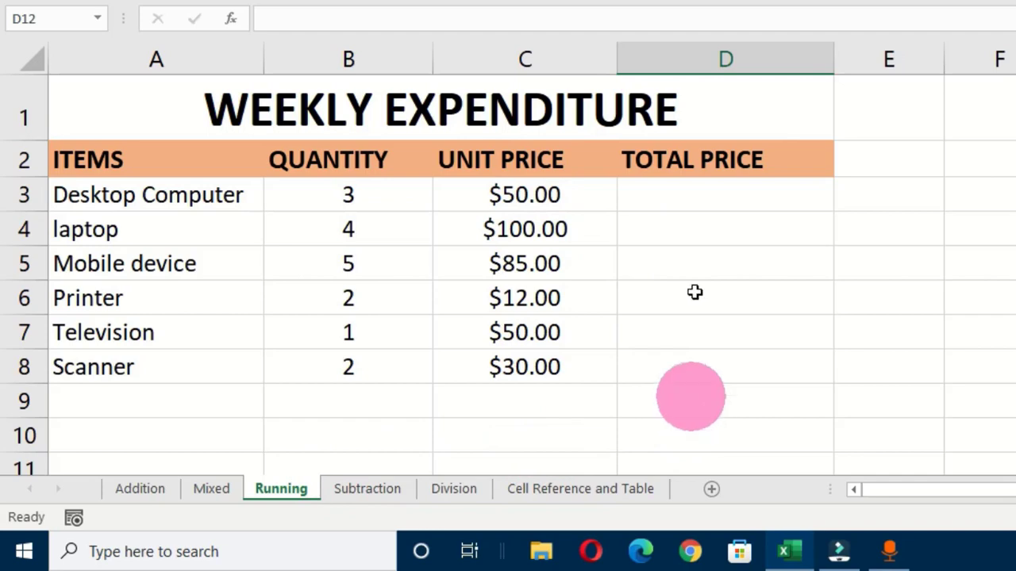
pyautogui.click(675, 194)
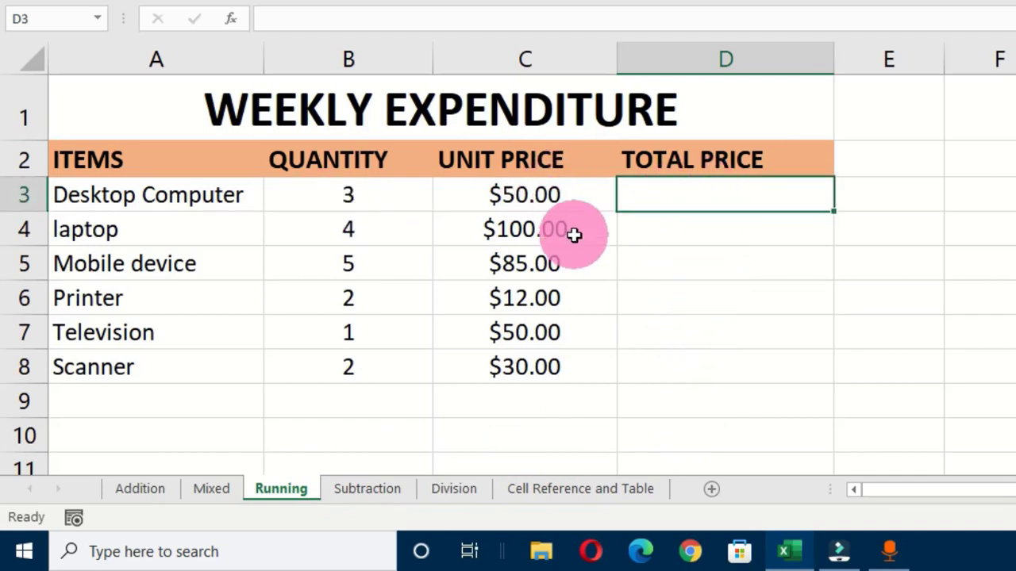
pyautogui.write('=')
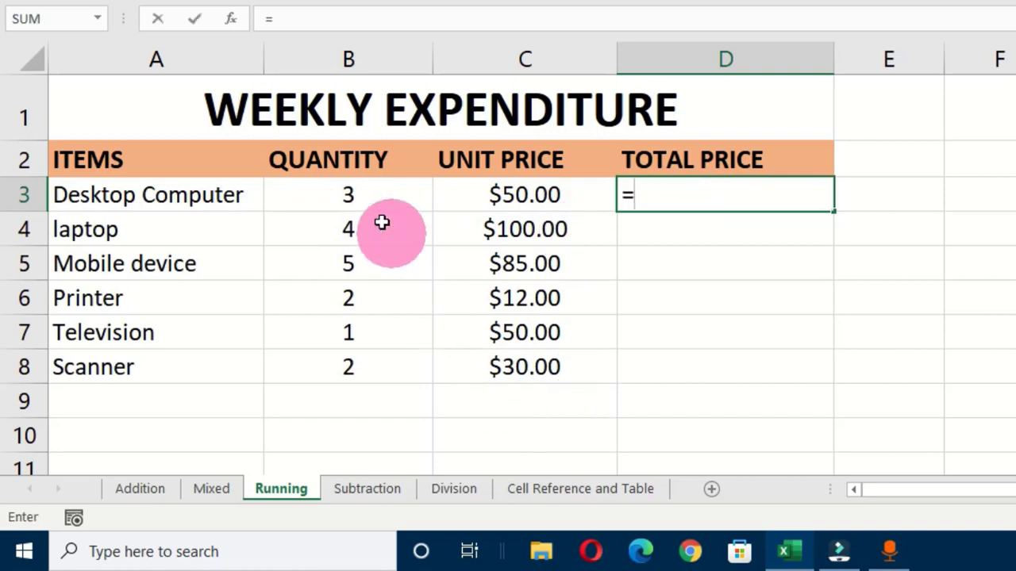
pyautogui.click(365, 199)
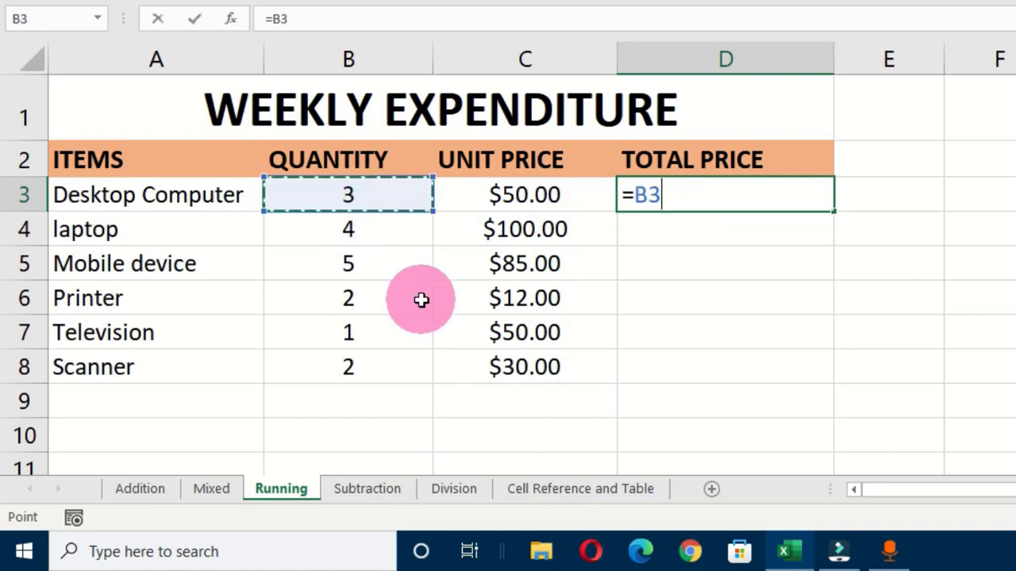
pyautogui.click(499, 195)
pyautogui.press('Return')
pyautogui.click(746, 199)
pyautogui.moveTo(837, 212); pyautogui.dragTo(801, 401)
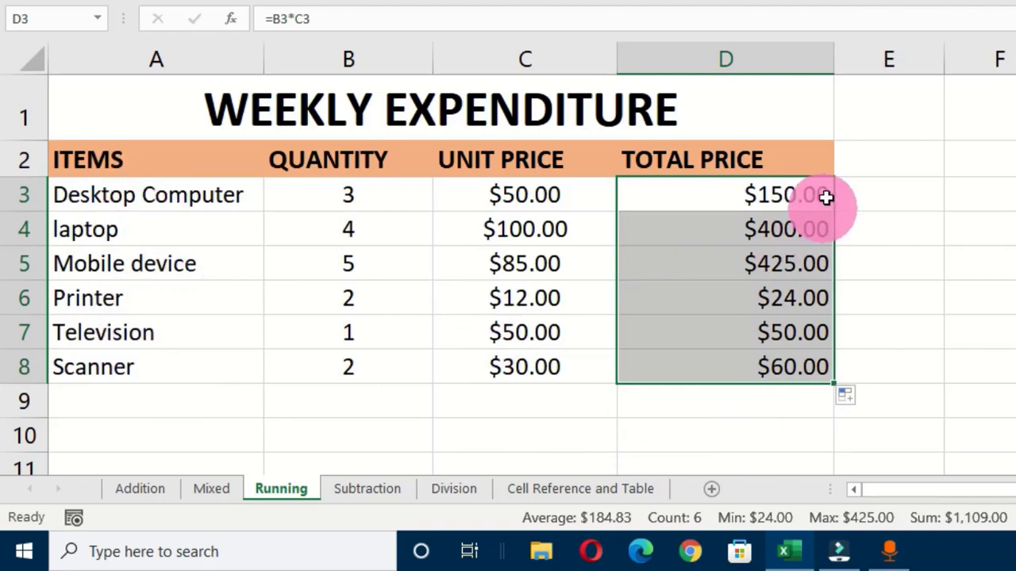
pyautogui.click(865, 161)
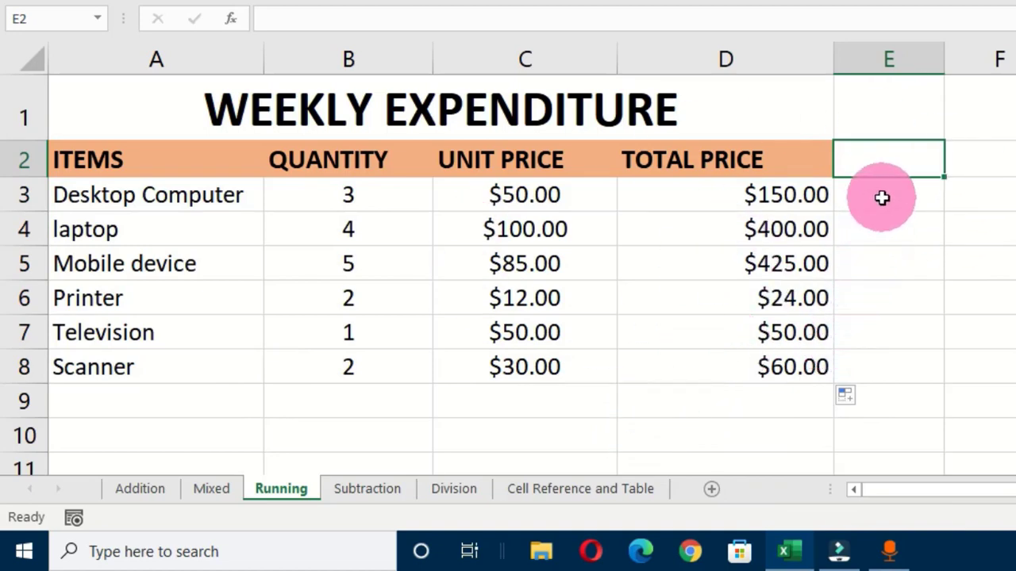
pyautogui.click(783, 194)
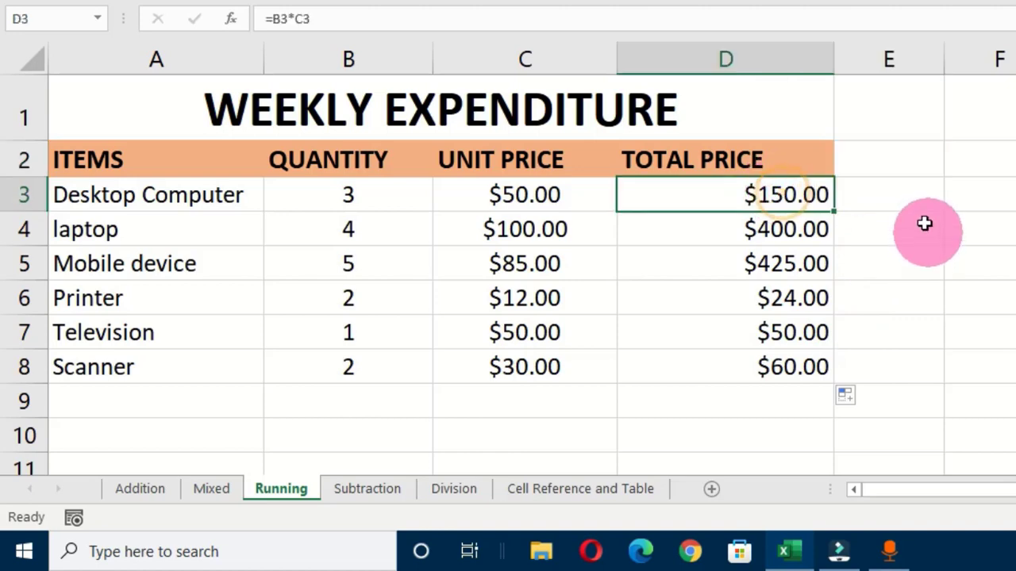
pyautogui.click(889, 195)
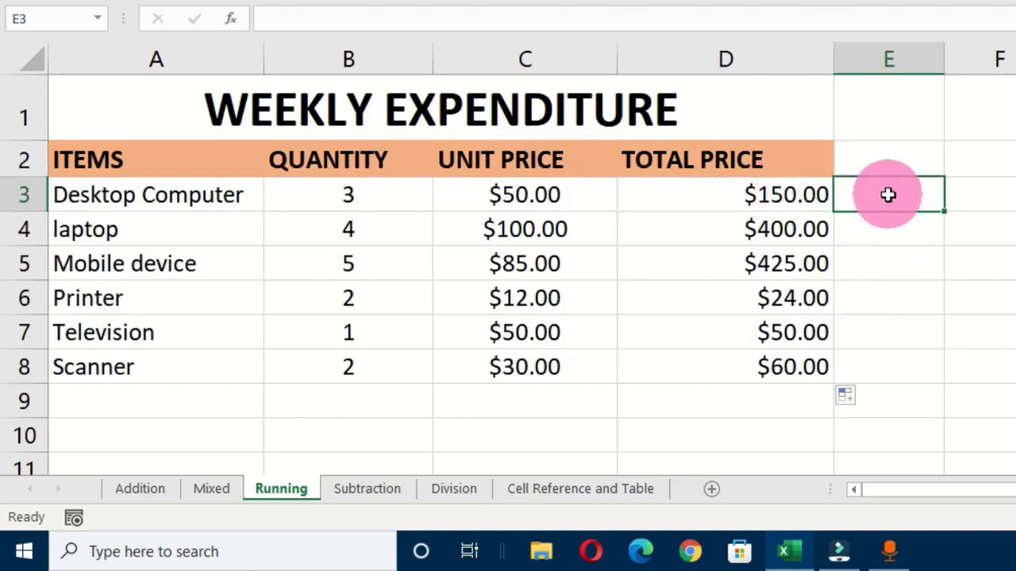
pyautogui.click(786, 196)
pyautogui.click(791, 230)
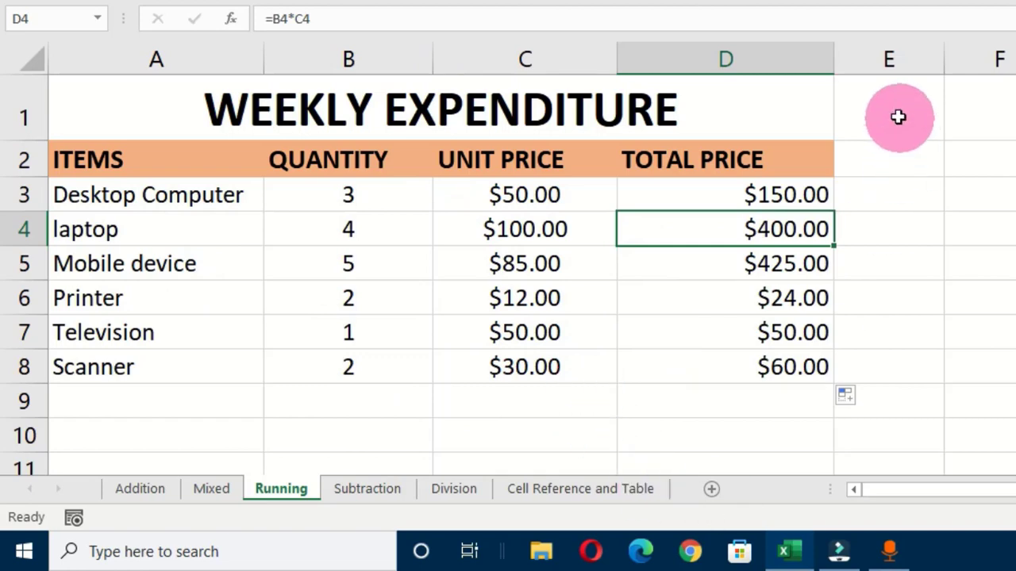
# Add the column heading Running Total in cell E2.
pyautogui.click(868, 159)
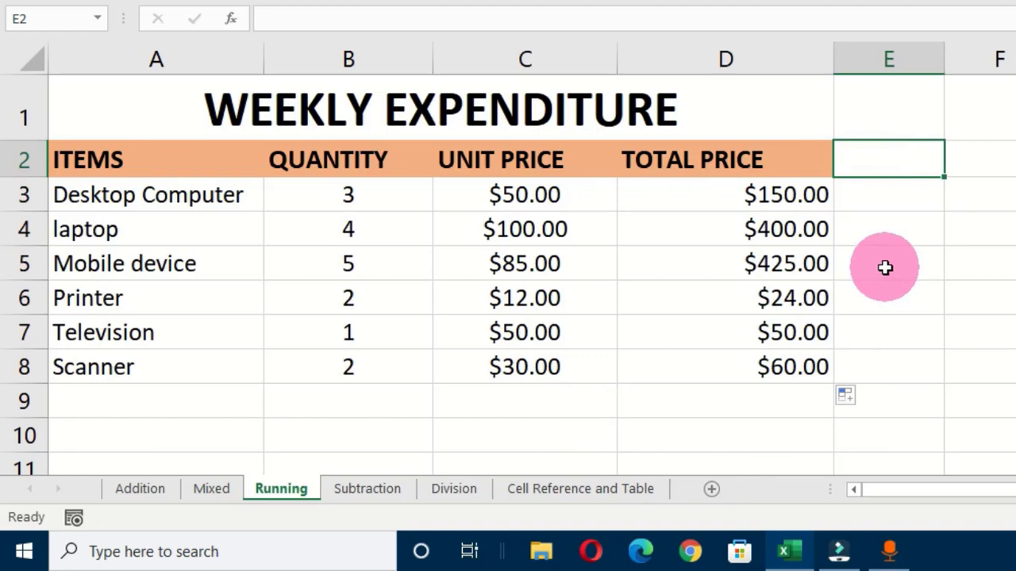
pyautogui.write('Running Total')
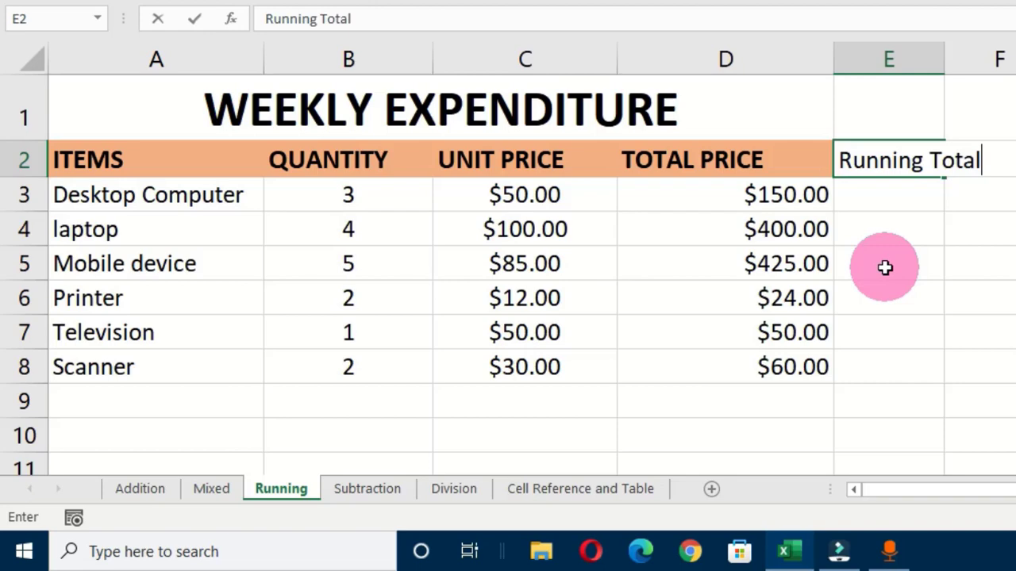
pyautogui.press('Return')
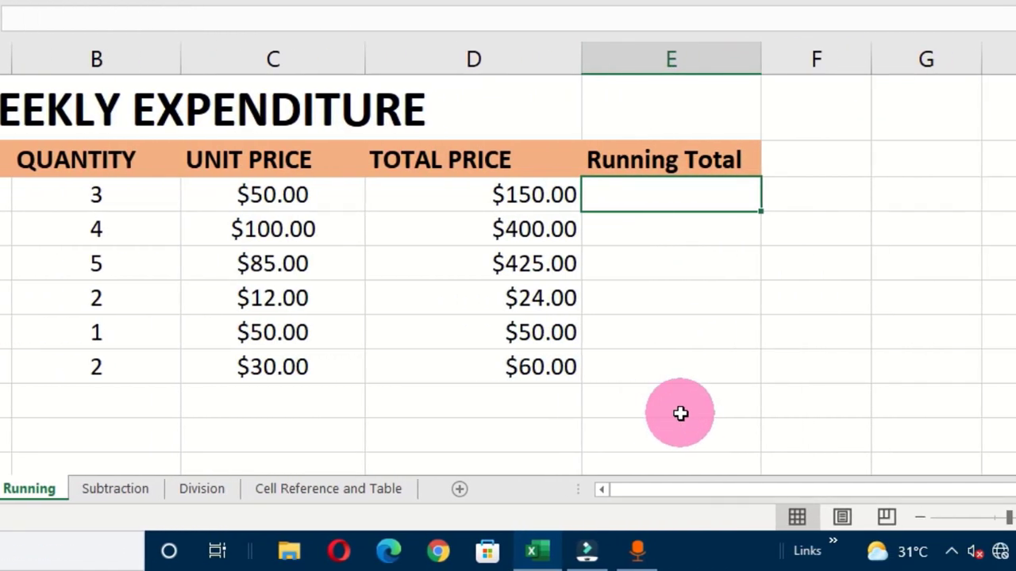
# Write the running total formula =SUM(D3:D3) in cell E3, using the first total price as both ends of the range.
pyautogui.click(612, 186)
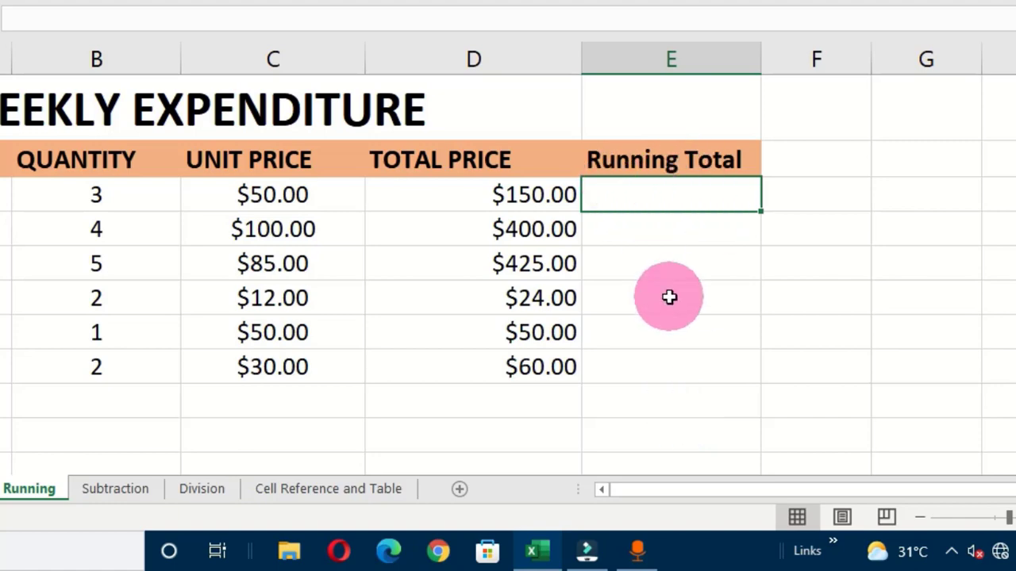
pyautogui.write('=')
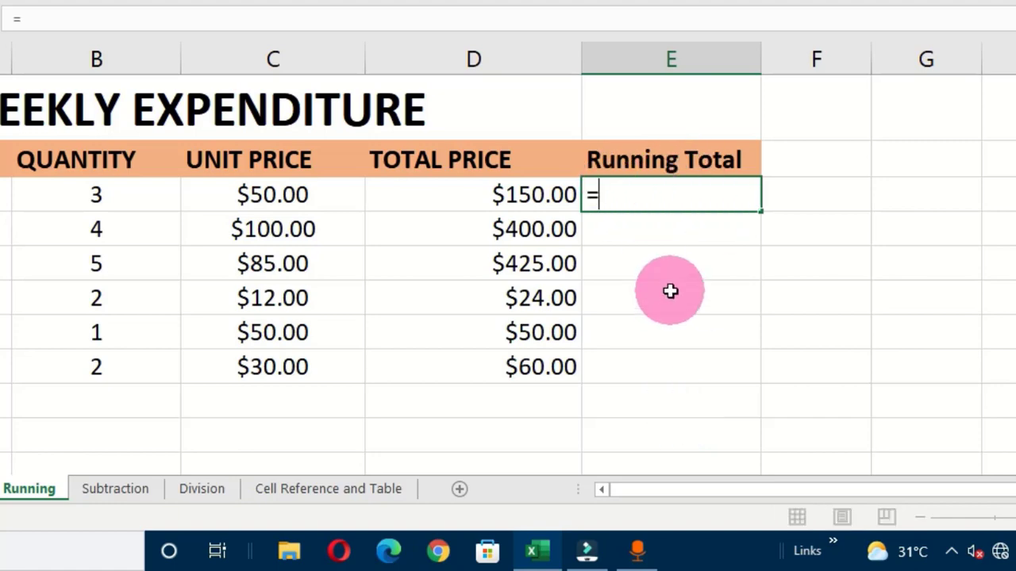
pyautogui.write('sum')
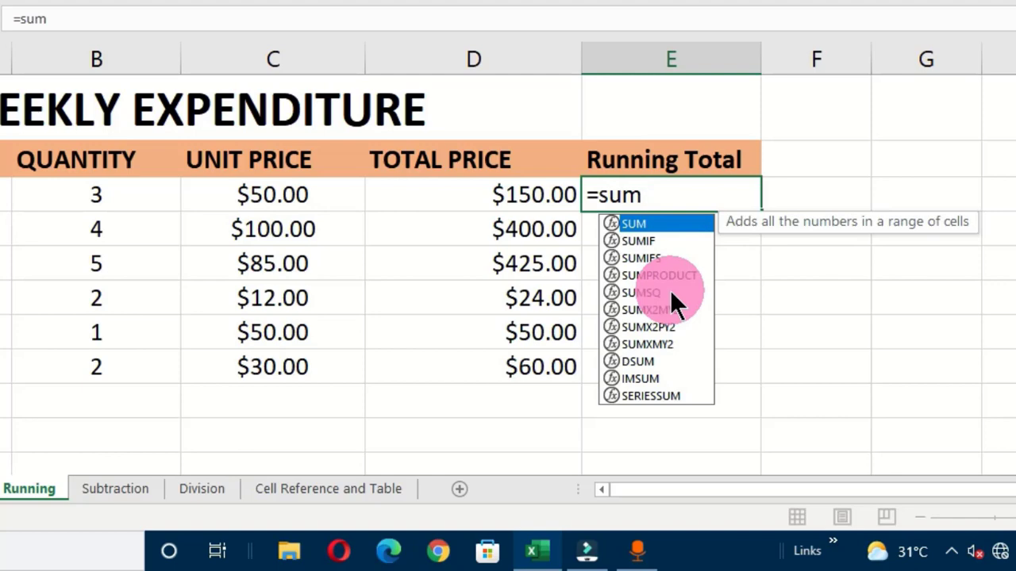
pyautogui.doubleClick(640, 224)
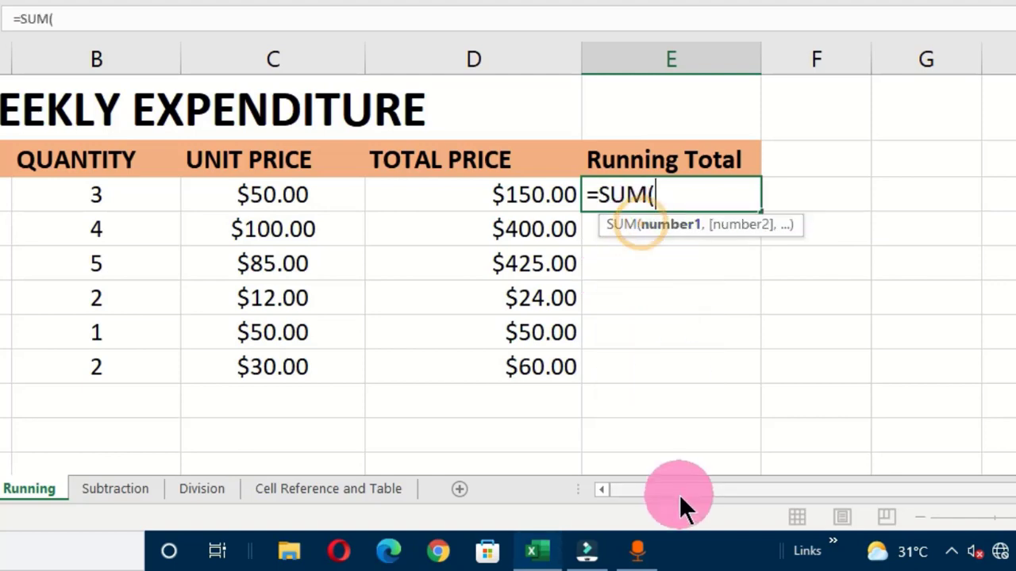
pyautogui.click(500, 190)
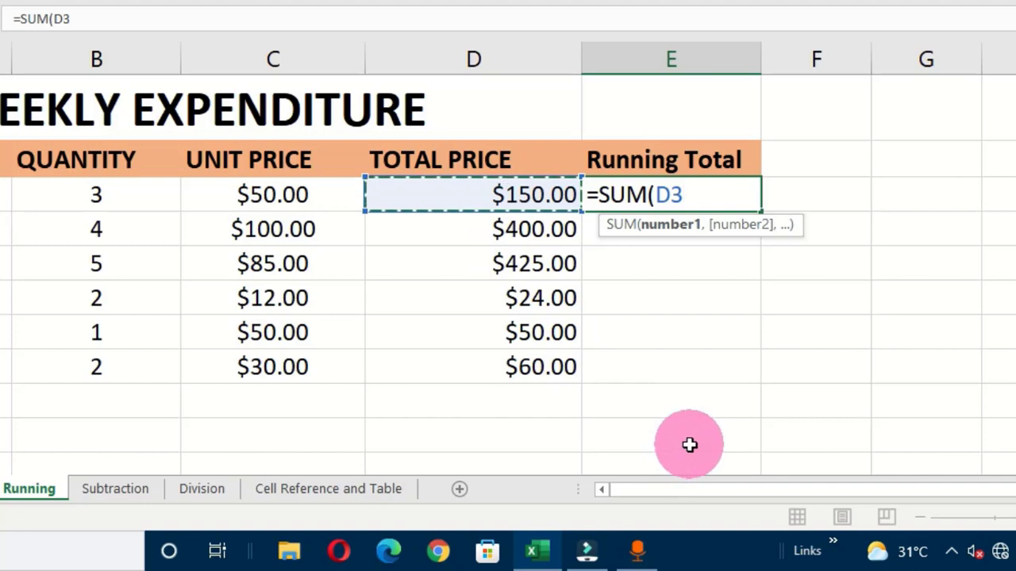
pyautogui.write(':D3')
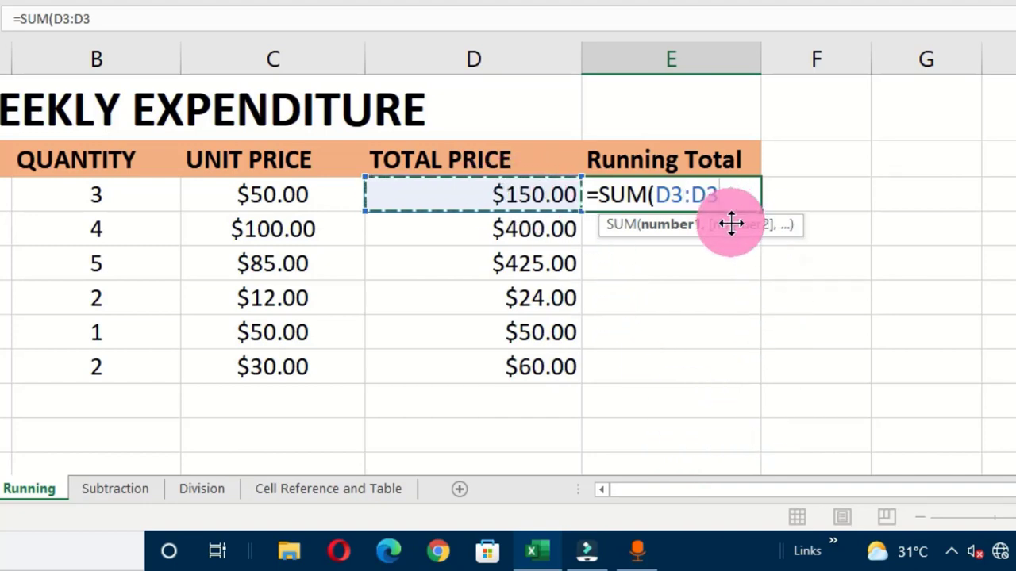
pyautogui.write(')')
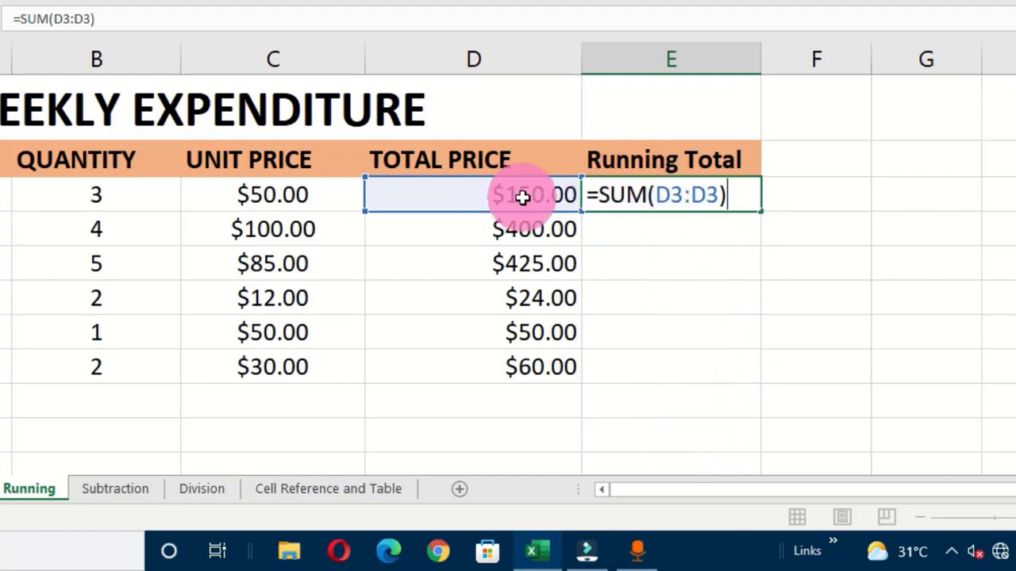
# Make the first D3 reference absolute so the formula reads =SUM($D$3:D3), and copy it down to E8.
pyautogui.click(671, 194)
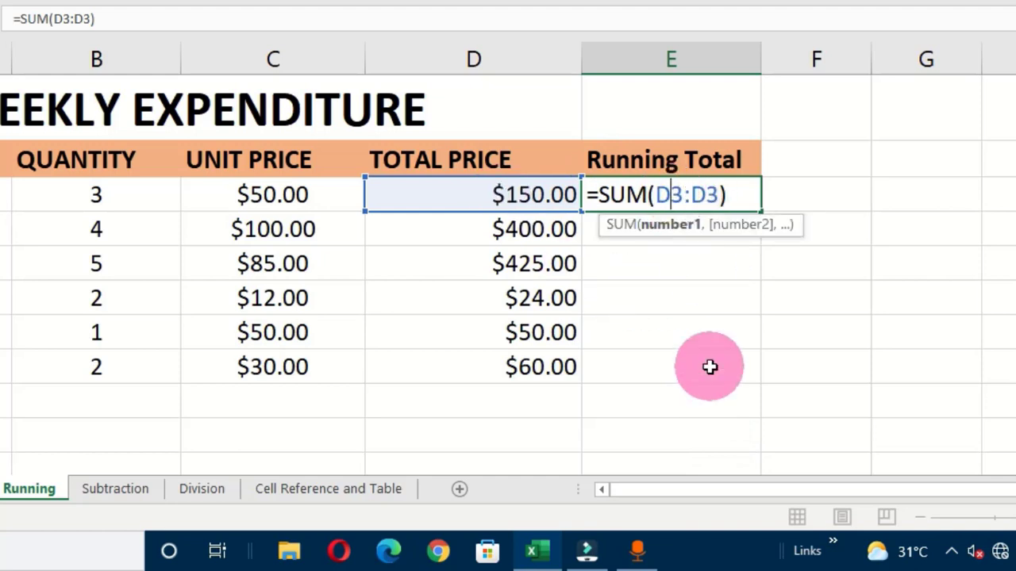
pyautogui.press('F4')
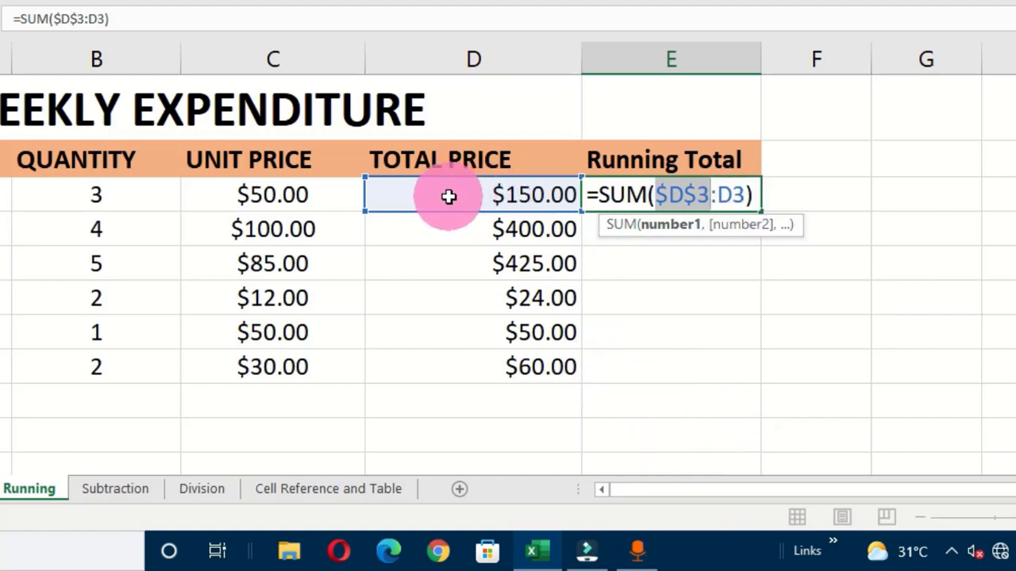
pyautogui.doubleClick(680, 196)
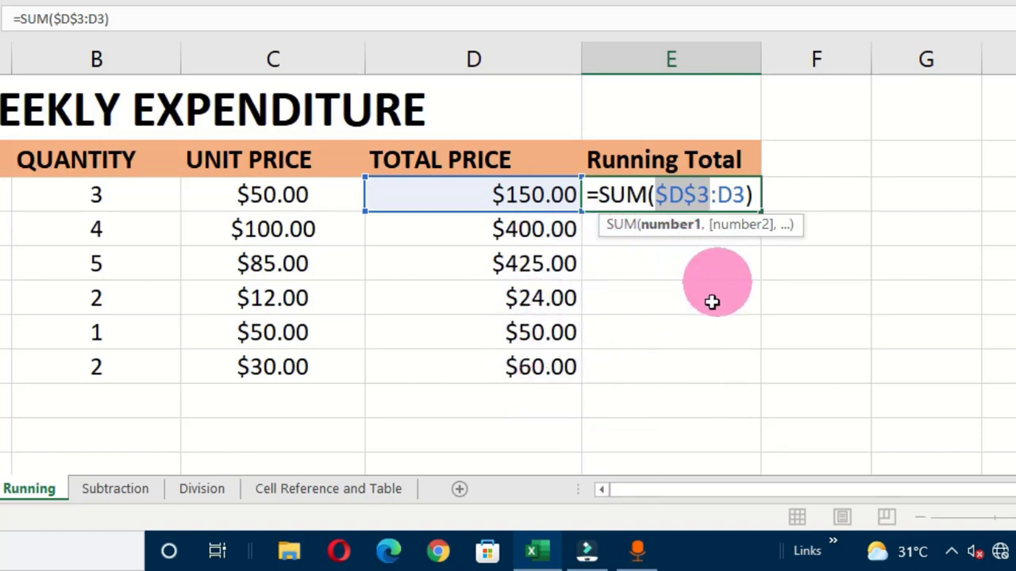
pyautogui.press('Return')
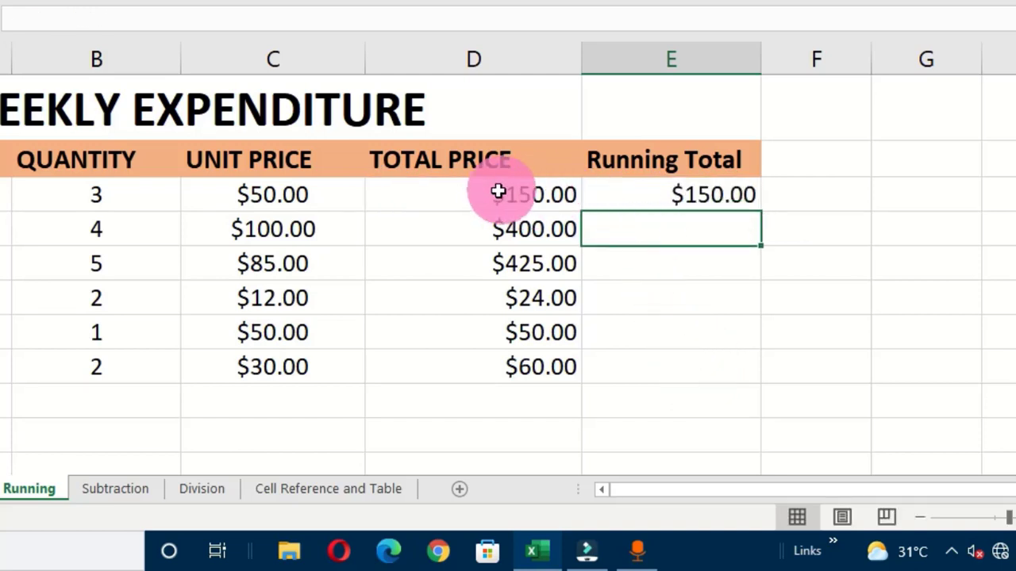
pyautogui.click(695, 199)
pyautogui.moveTo(760, 215); pyautogui.dragTo(754, 388)
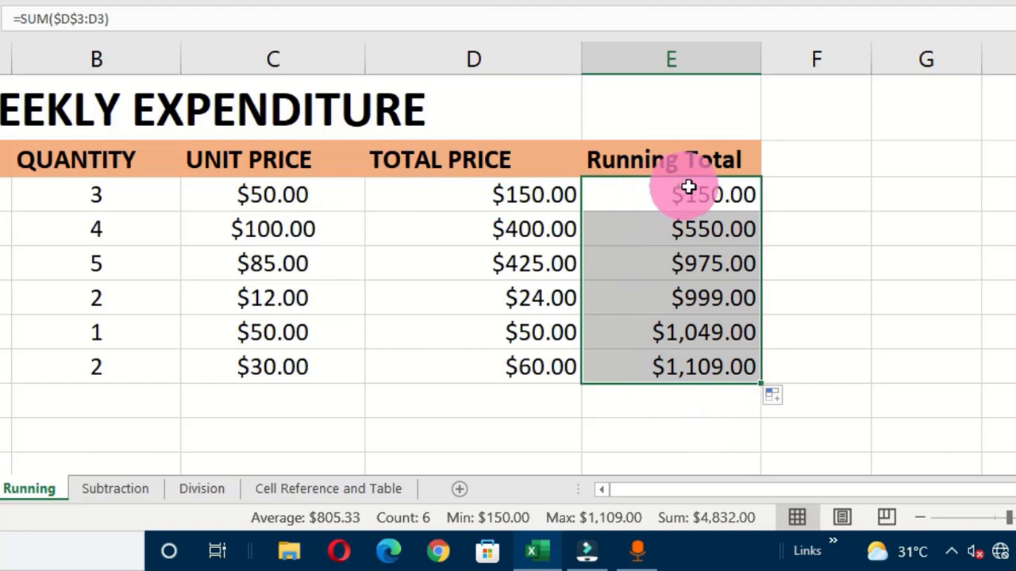
# Examine which cells the running total formulas in E3 through E8 refer to, leaving them unedited.
pyautogui.doubleClick(726, 195)
pyautogui.click(809, 297)
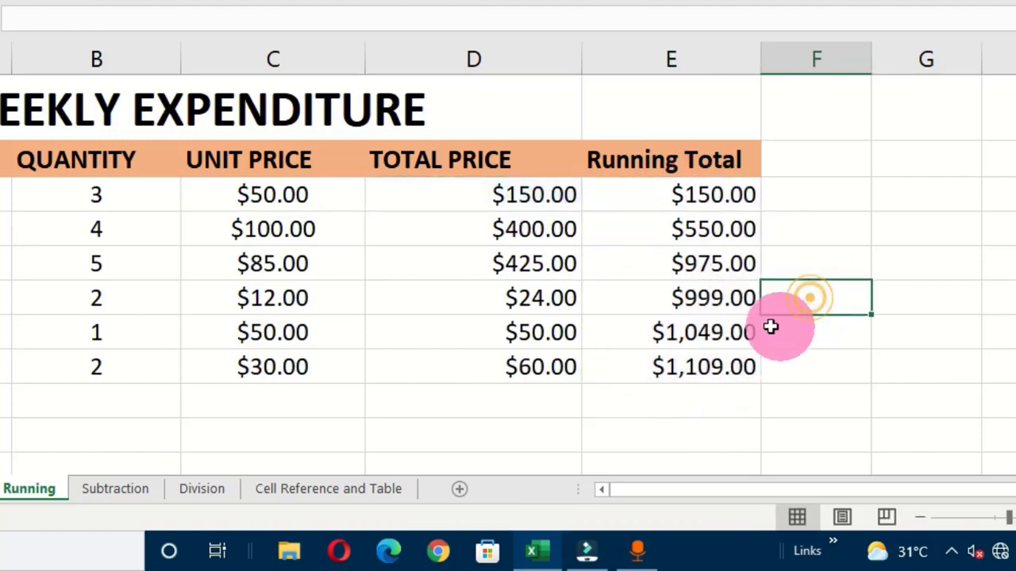
pyautogui.doubleClick(698, 231)
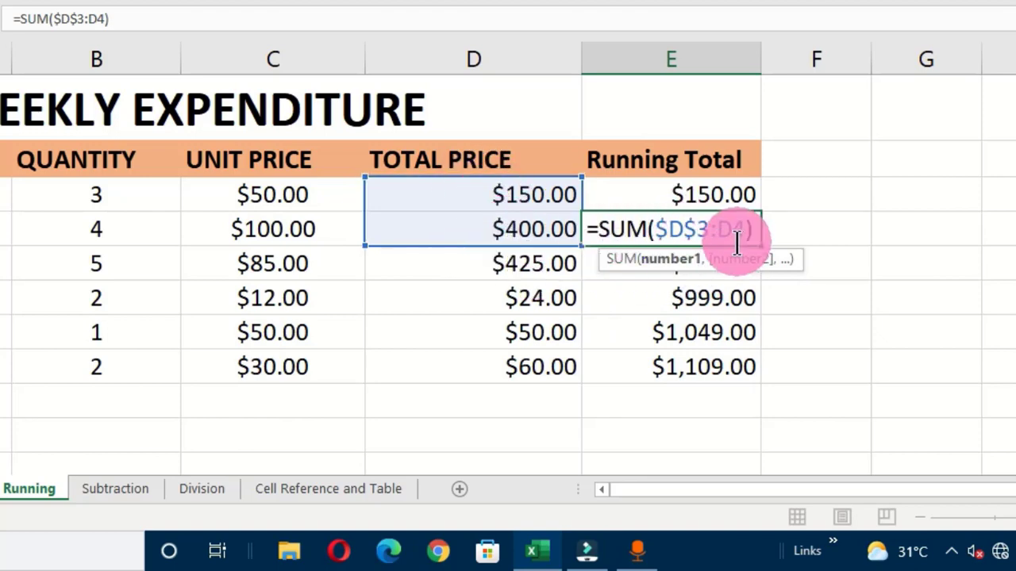
pyautogui.press('Return')
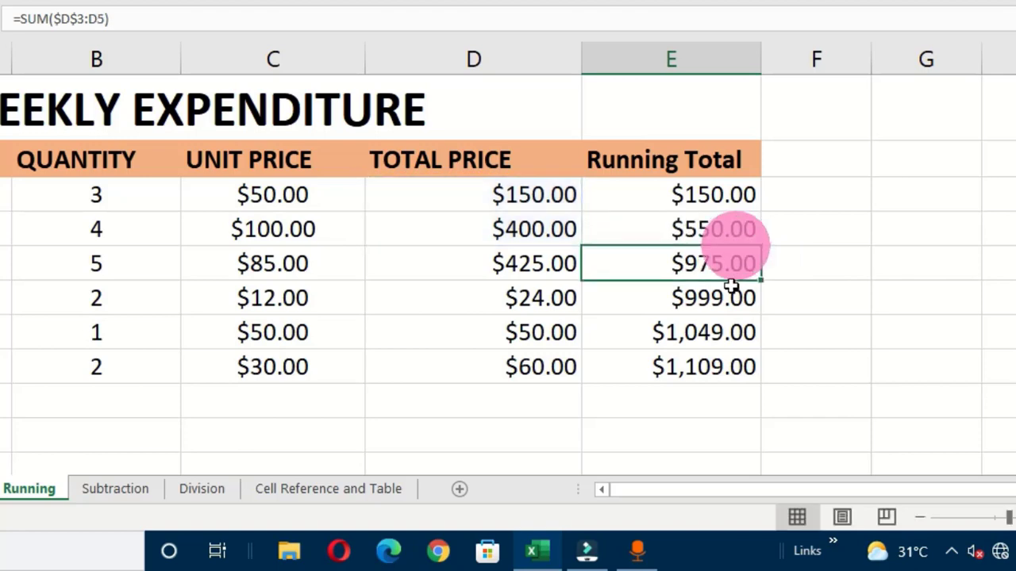
pyautogui.doubleClick(667, 257)
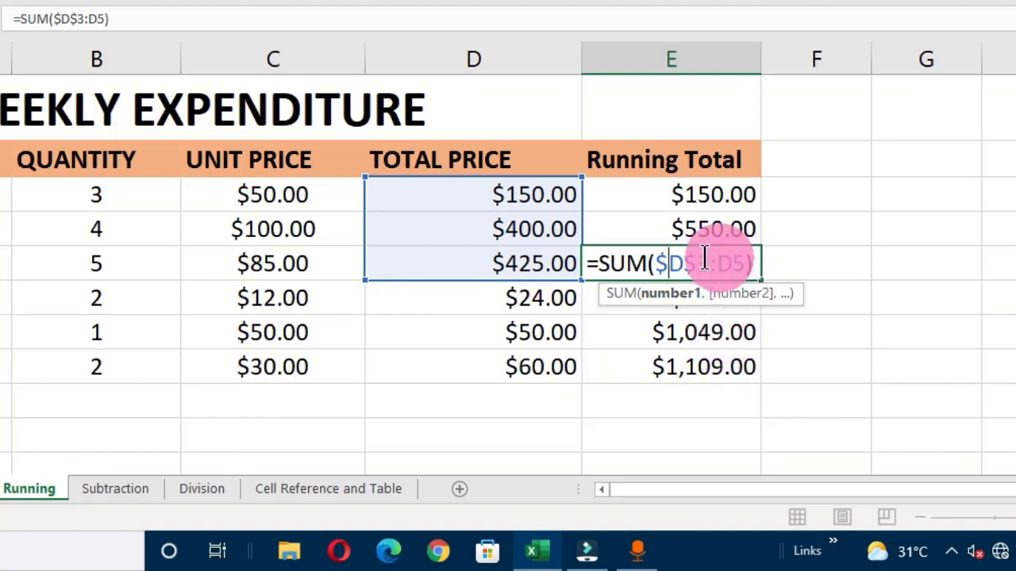
pyautogui.press('Return')
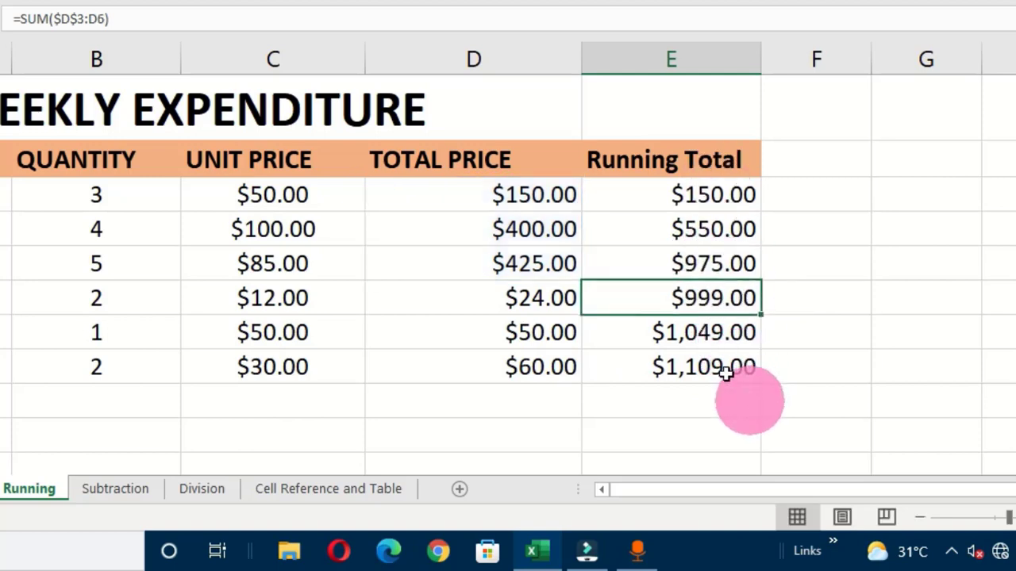
pyautogui.doubleClick(697, 311)
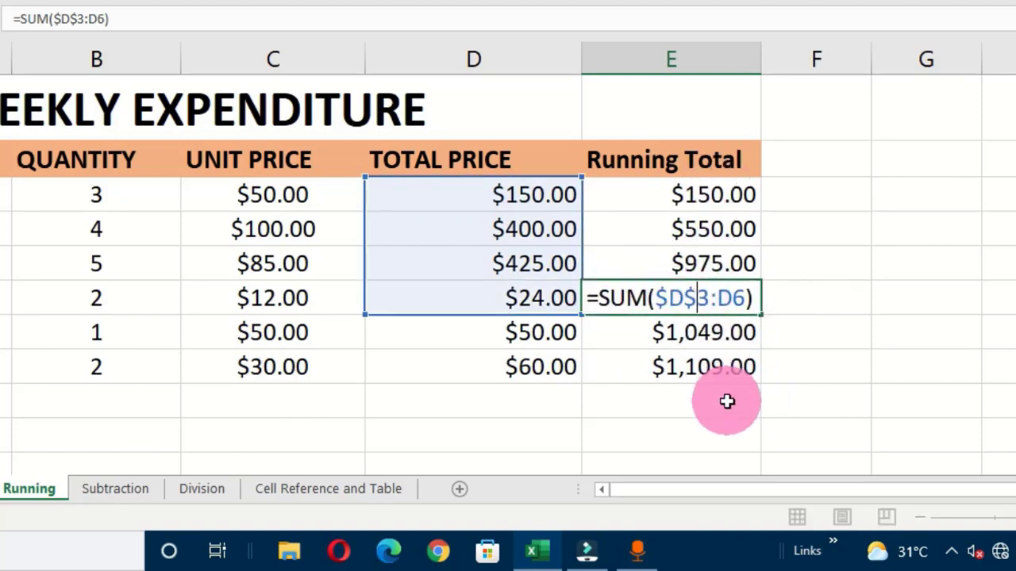
pyautogui.press('Return')
pyautogui.doubleClick(691, 336)
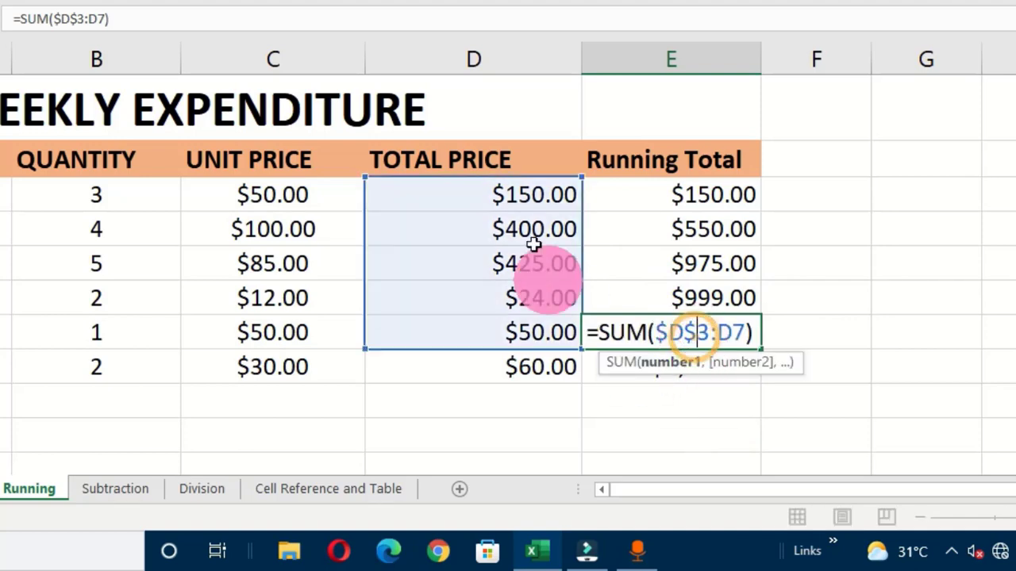
pyautogui.press('Return')
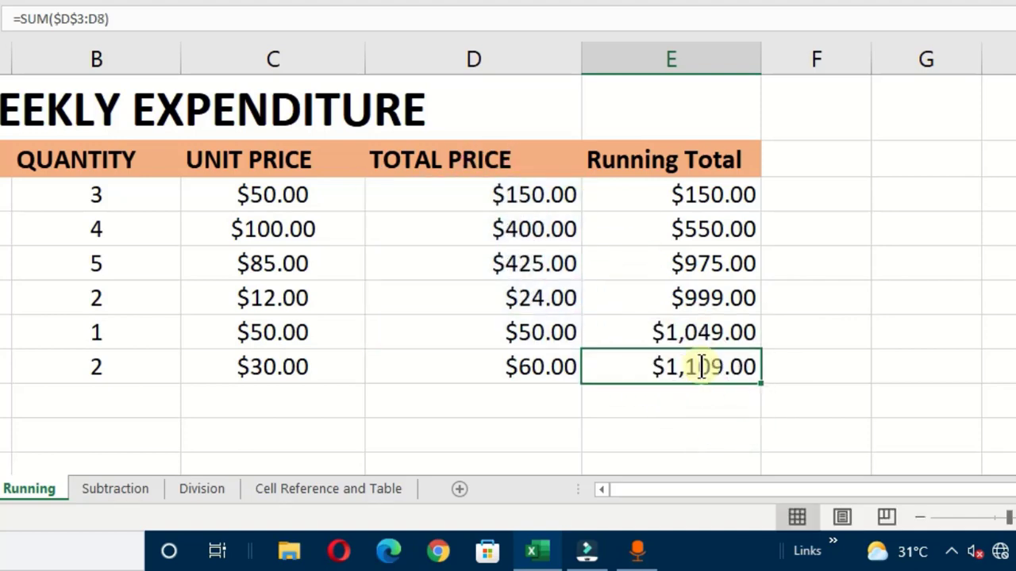
pyautogui.doubleClick(704, 365)
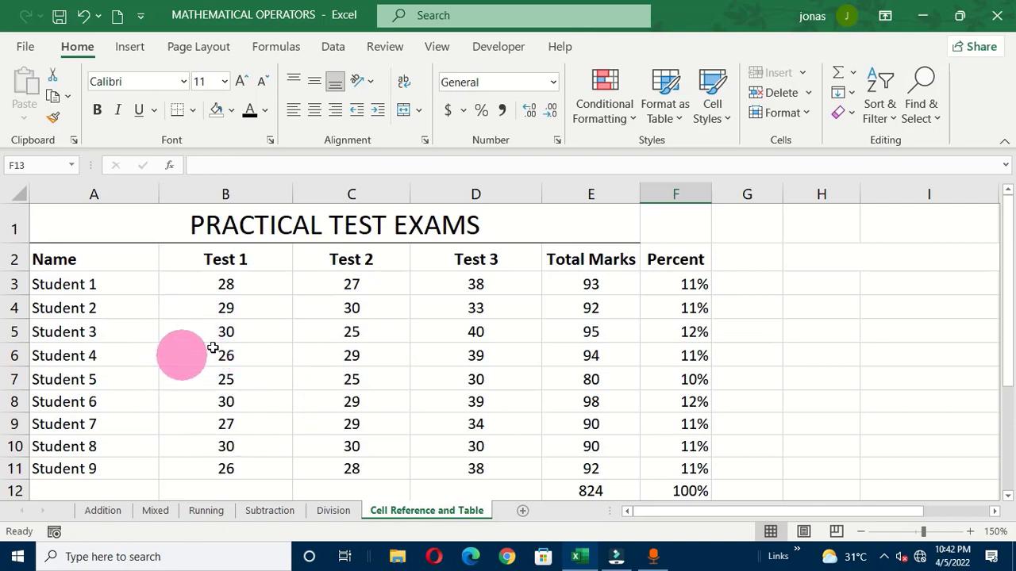
# On the Cell Reference and Table sheet, clear the total marks and percentages in E3:F12 and the Percent heading in F2.
pyautogui.click(91, 332)
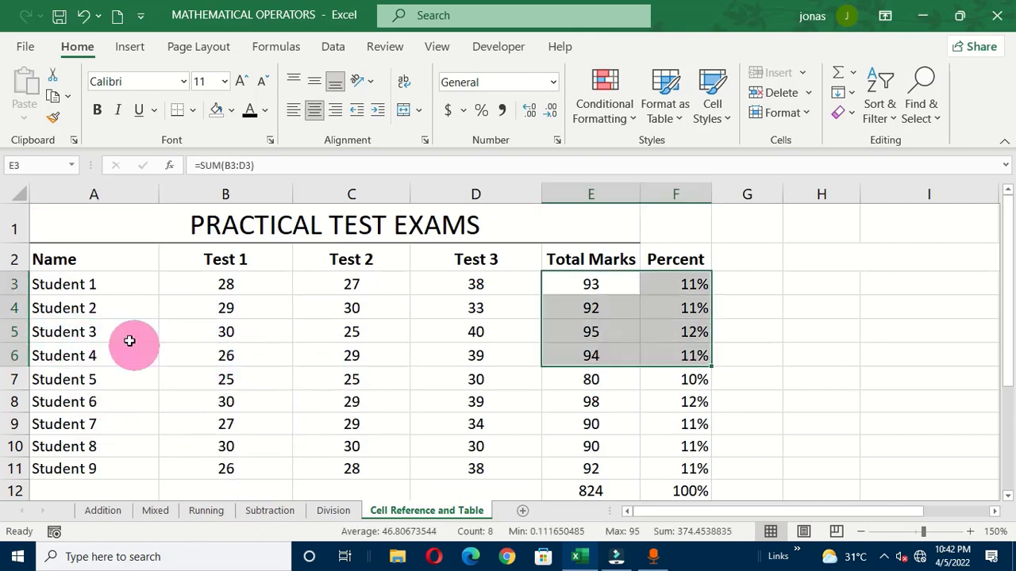
pyautogui.click(107, 323)
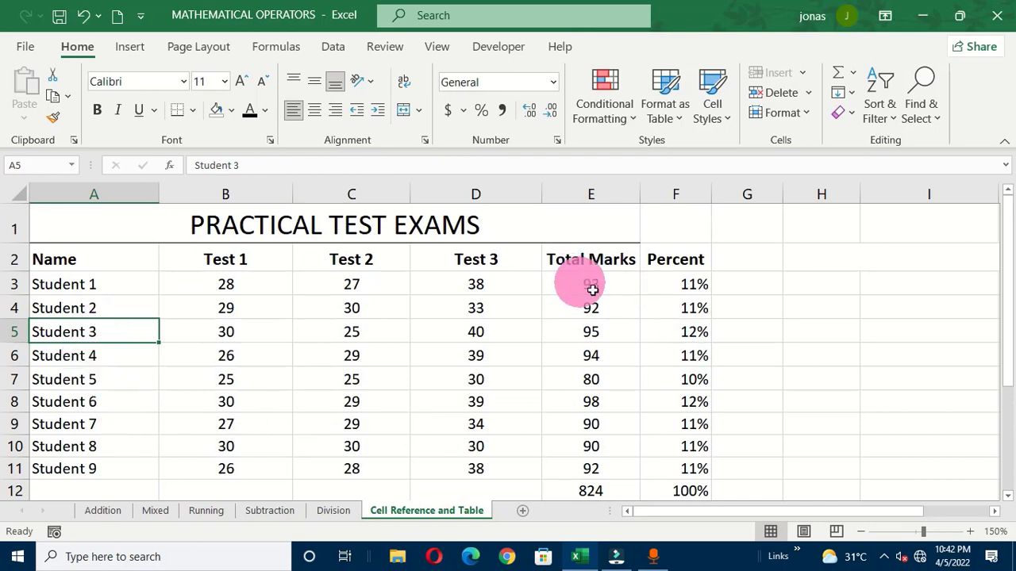
pyautogui.moveTo(594, 284); pyautogui.dragTo(681, 458)
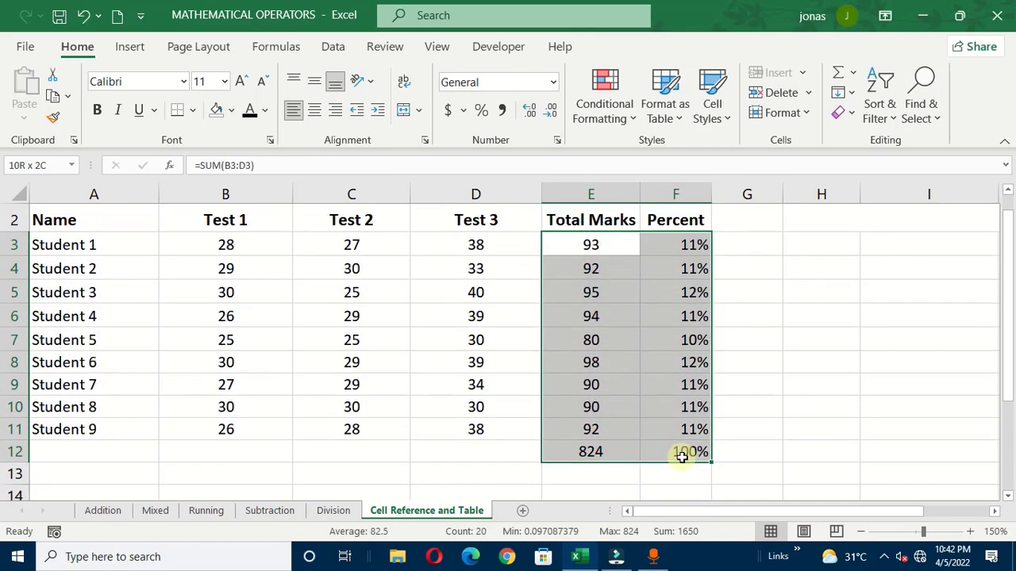
pyautogui.press('Delete')
pyautogui.click(675, 220)
pyautogui.press('Delete')
pyautogui.click(584, 363)
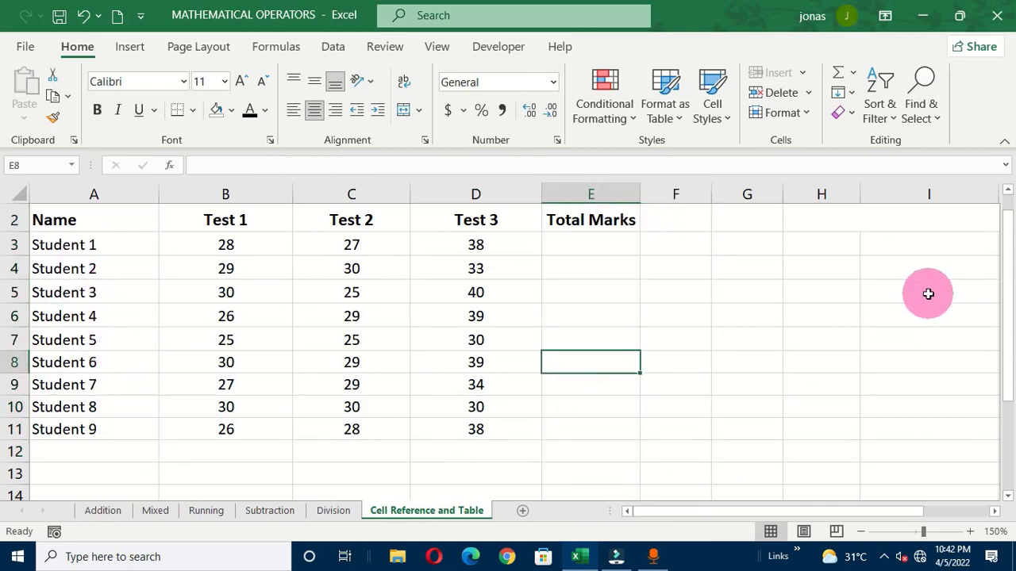
# Convert the student test data in A2:E11 into a table with headers, leaving the title row out of the range.
pyautogui.moveTo(1005, 275); pyautogui.dragTo(1008, 246)
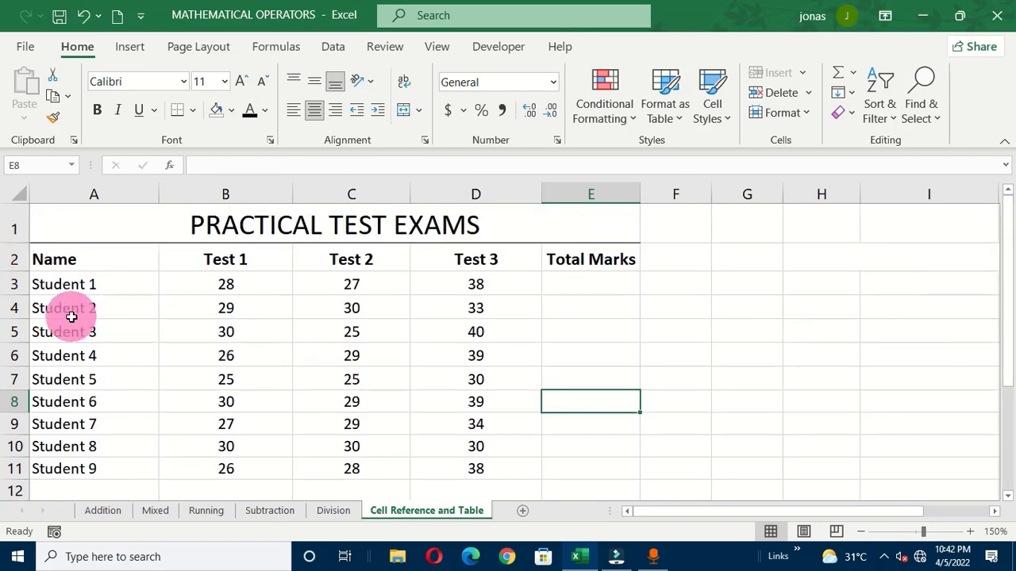
pyautogui.click(68, 311)
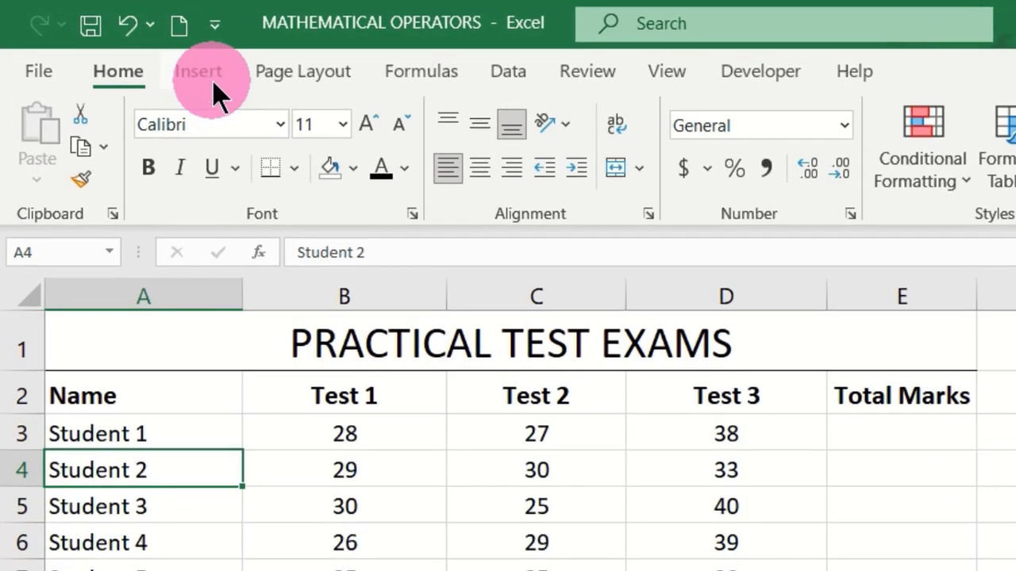
pyautogui.click(133, 48)
pyautogui.click(240, 123)
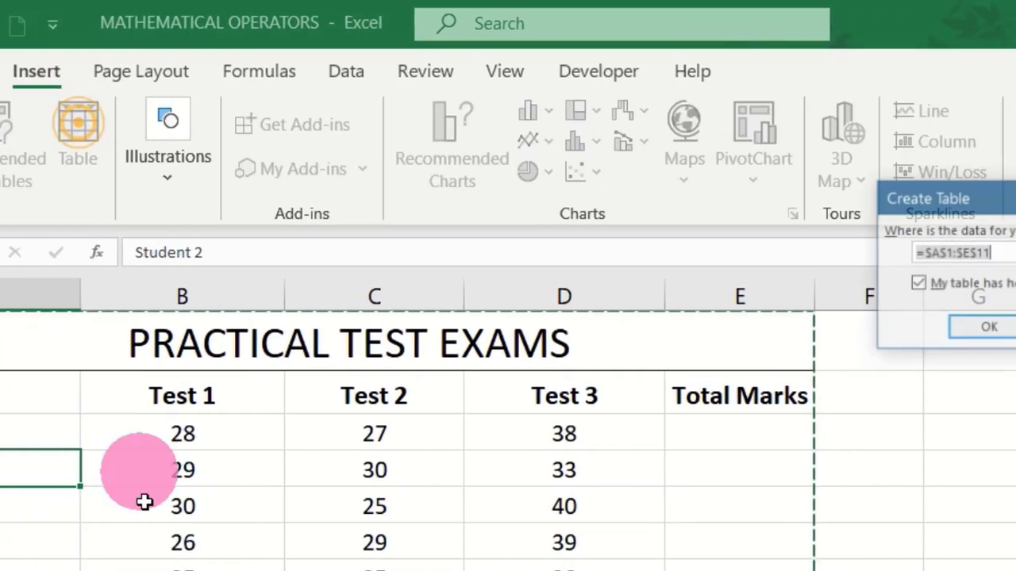
pyautogui.moveTo(683, 198); pyautogui.dragTo(50, 115)
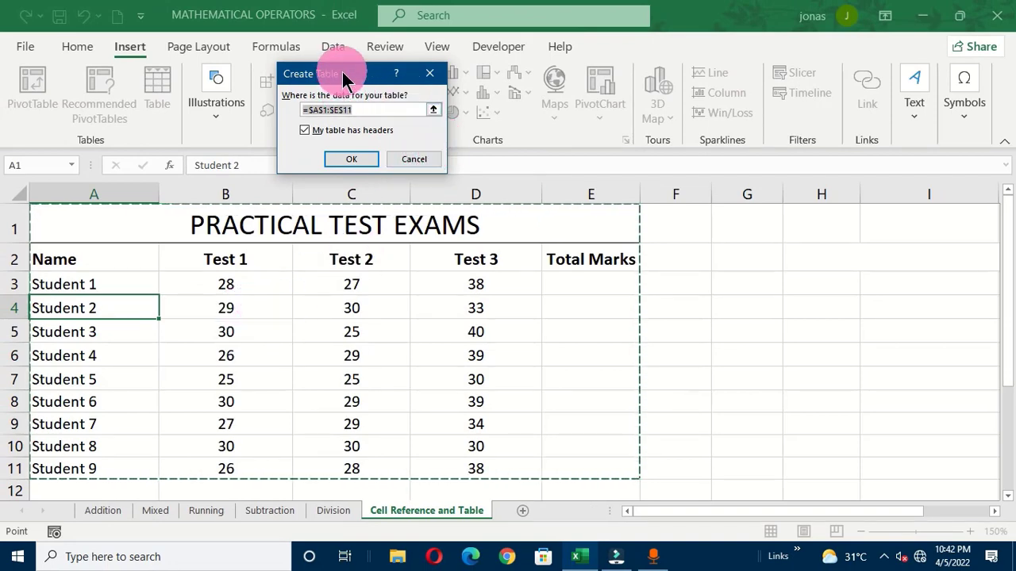
pyautogui.moveTo(341, 72); pyautogui.dragTo(373, 59)
pyautogui.moveTo(63, 260); pyautogui.dragTo(569, 409)
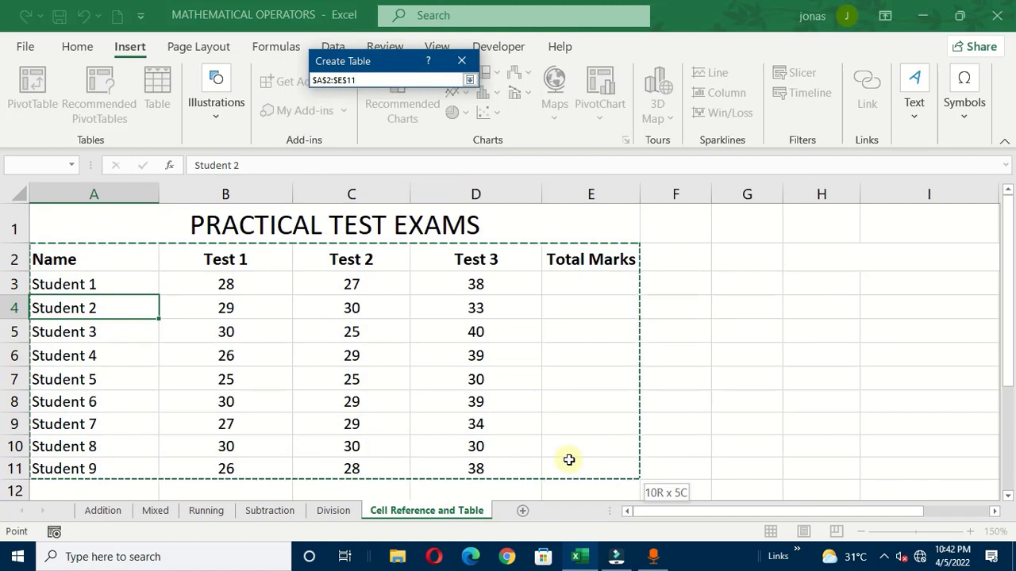
pyautogui.moveTo(569, 460); pyautogui.dragTo(555, 460)
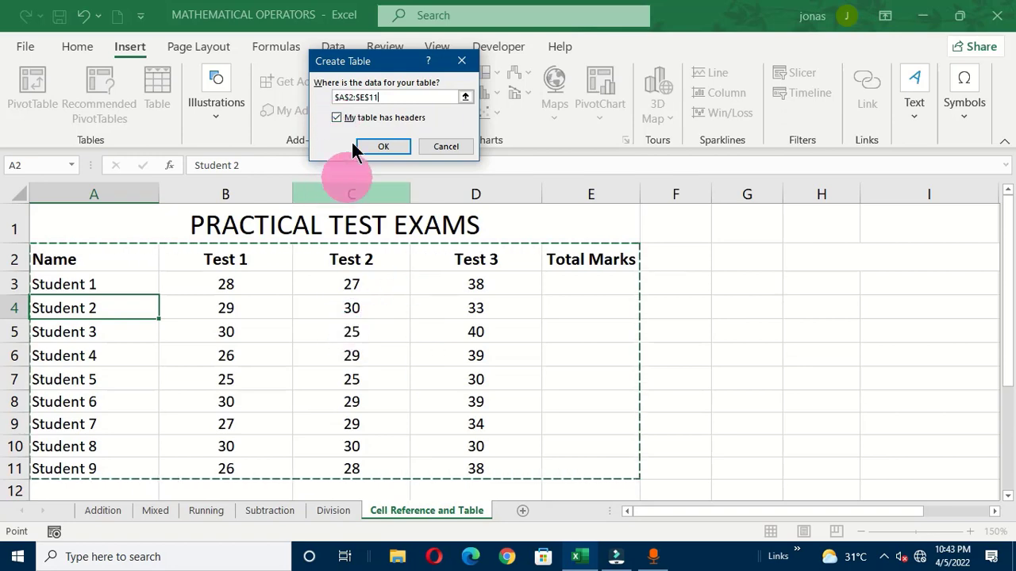
pyautogui.click(383, 150)
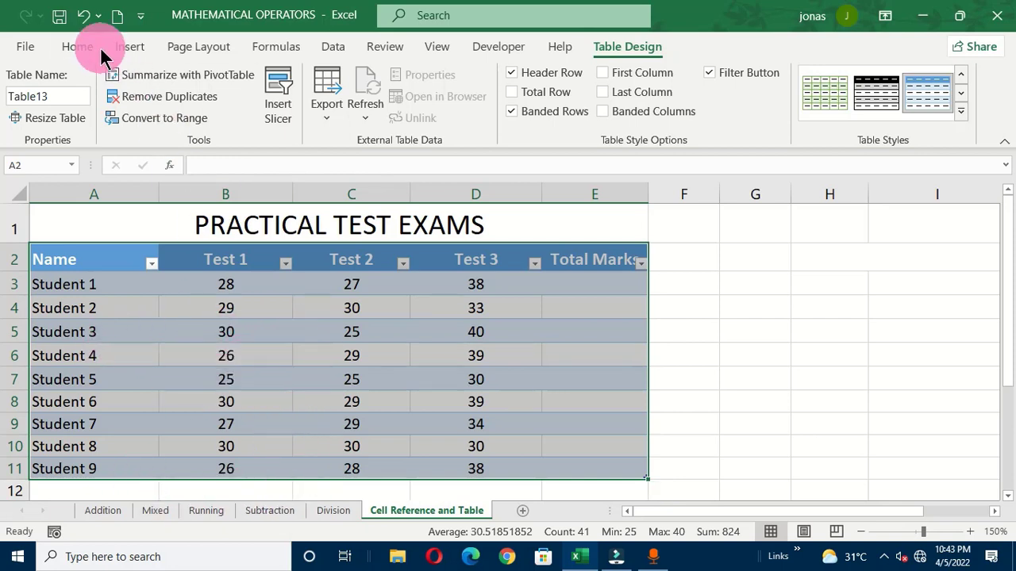
# Apply the orange Light table style with a solid header row and horizontal row lines to the student table.
pyautogui.click(631, 47)
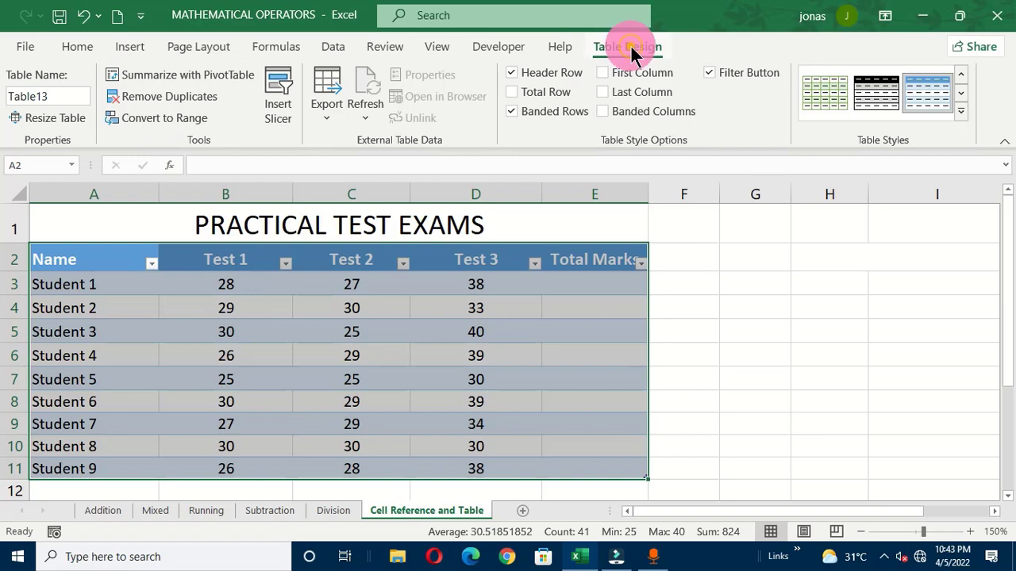
pyautogui.click(961, 111)
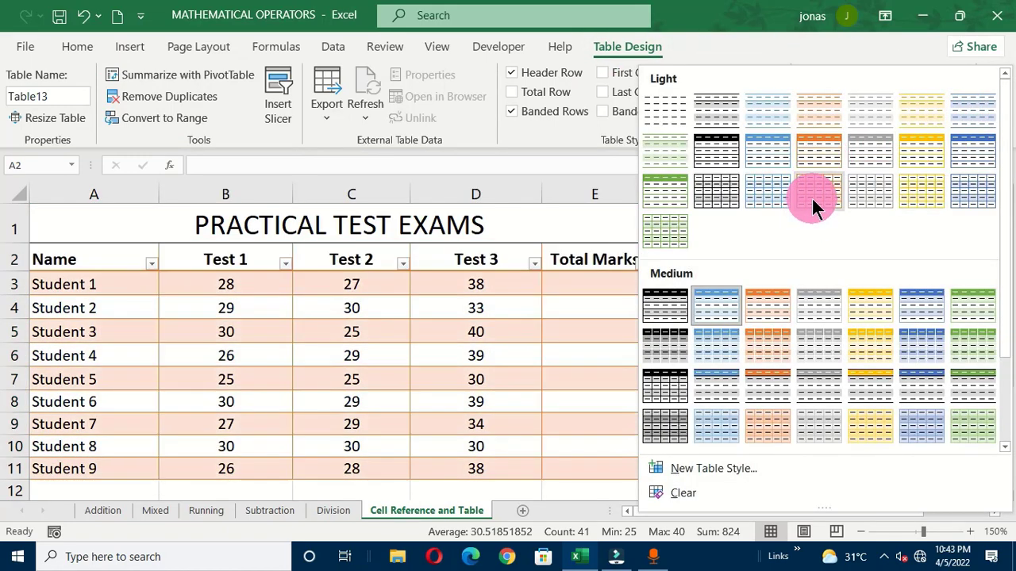
pyautogui.click(829, 150)
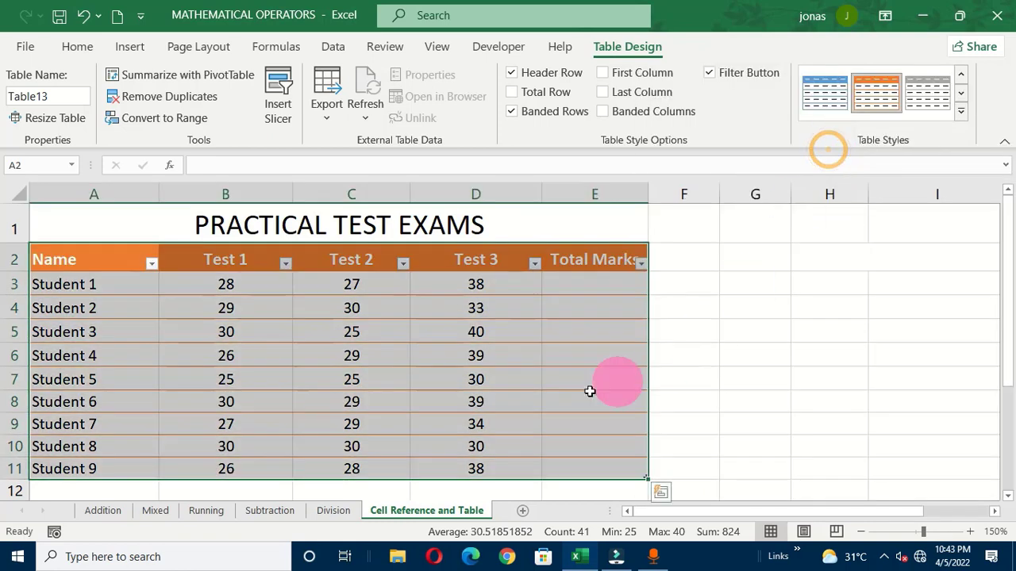
pyautogui.click(476, 404)
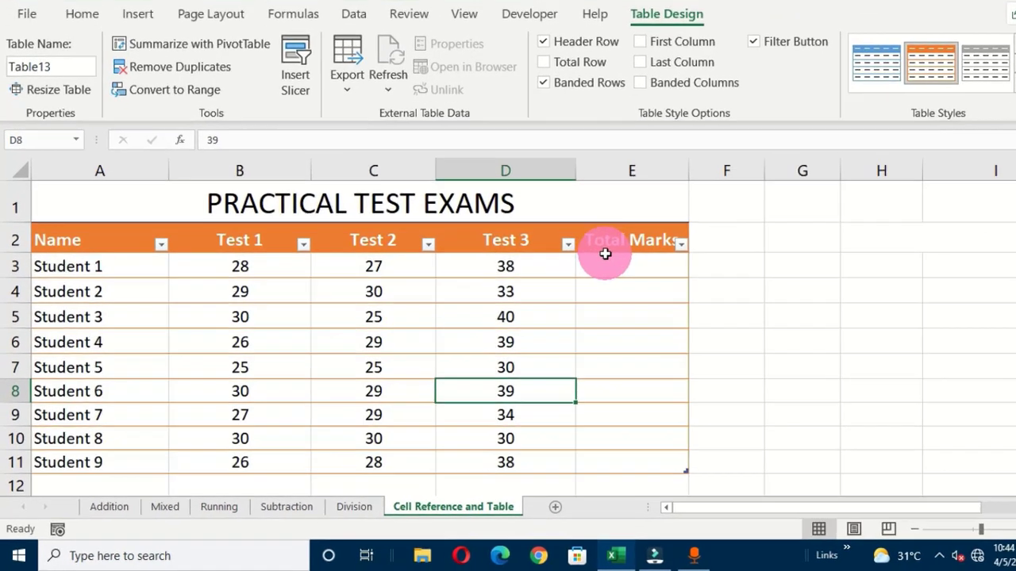
# Fill the Total Marks column by entering the structured formula =[@[Test 1]]+[@[Test 2]]+[@[Test 3]] in E3.
pyautogui.click(594, 284)
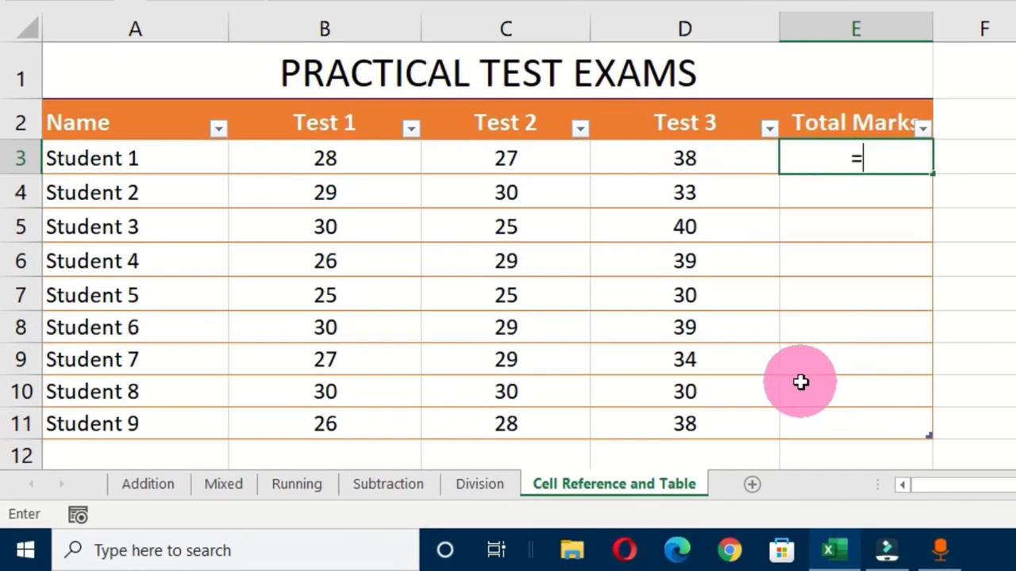
pyautogui.click(336, 159)
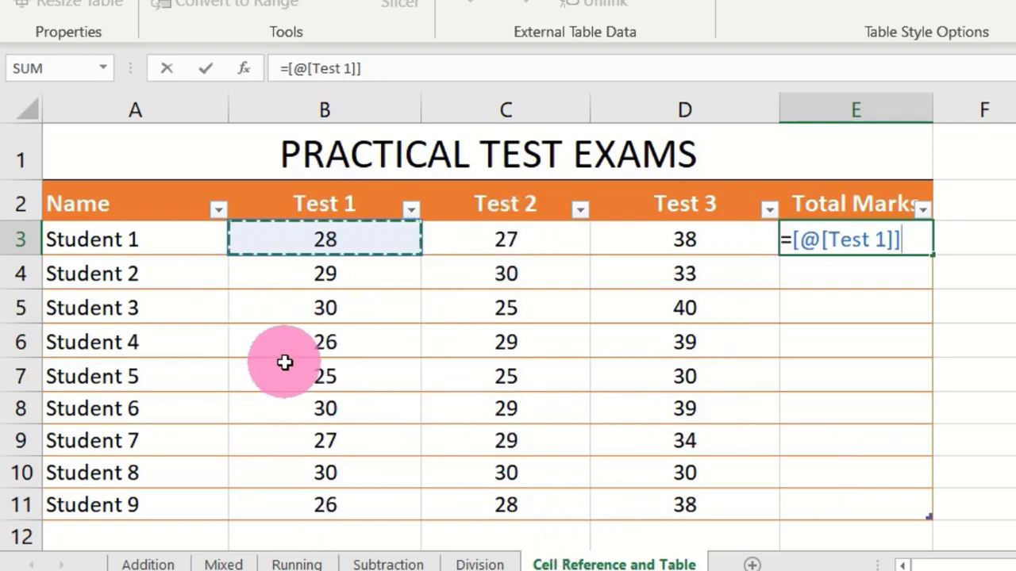
pyautogui.write('+')
pyautogui.press('Left')
pyautogui.press('Left')
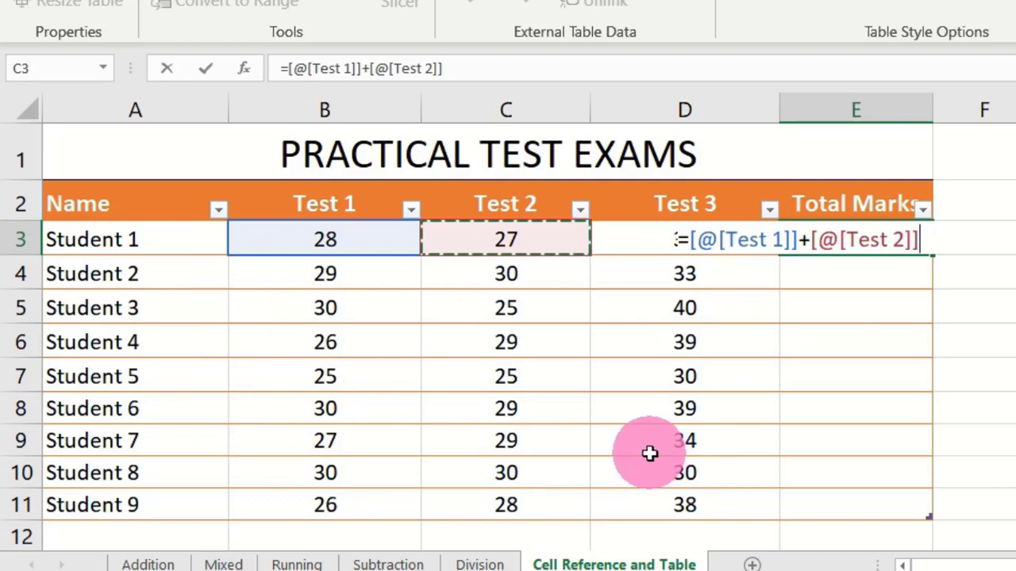
pyautogui.write('+')
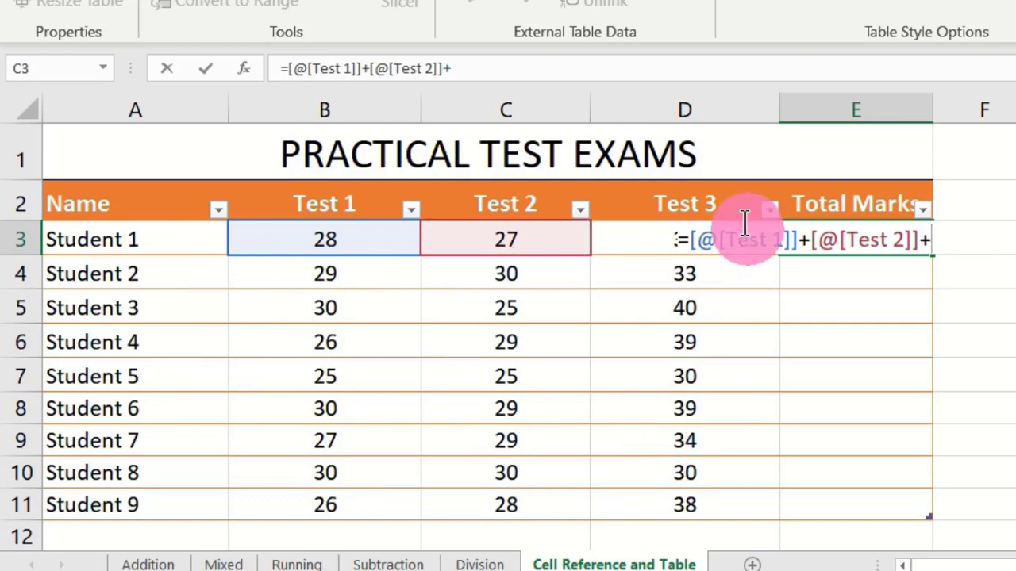
pyautogui.click(634, 231)
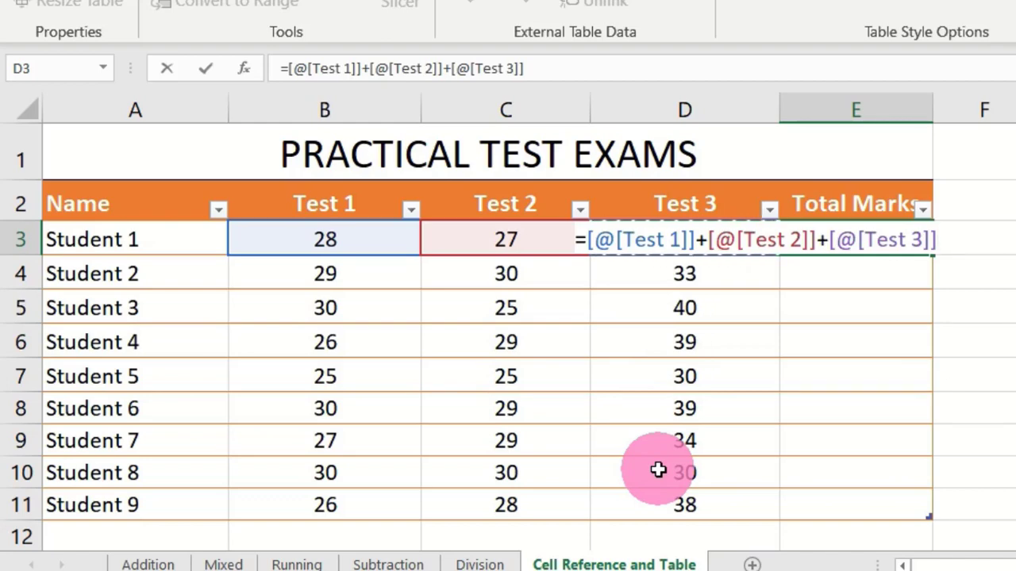
pyautogui.press('Return')
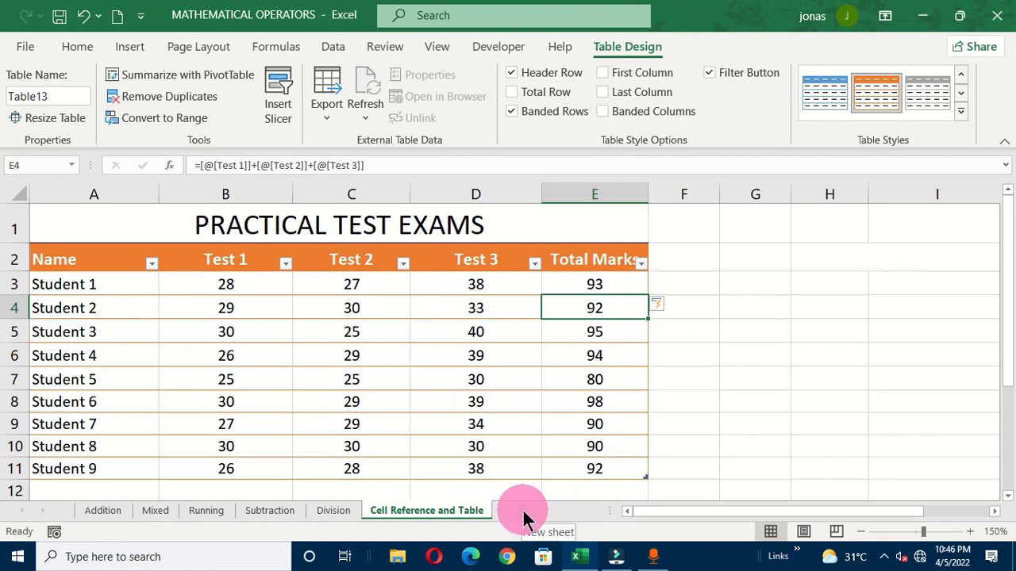
# Add a new worksheet and enter 50% in its cell D5, then return to the Cell Reference and Table sheet.
pyautogui.click(522, 515)
pyautogui.click(183, 266)
pyautogui.write('30%')
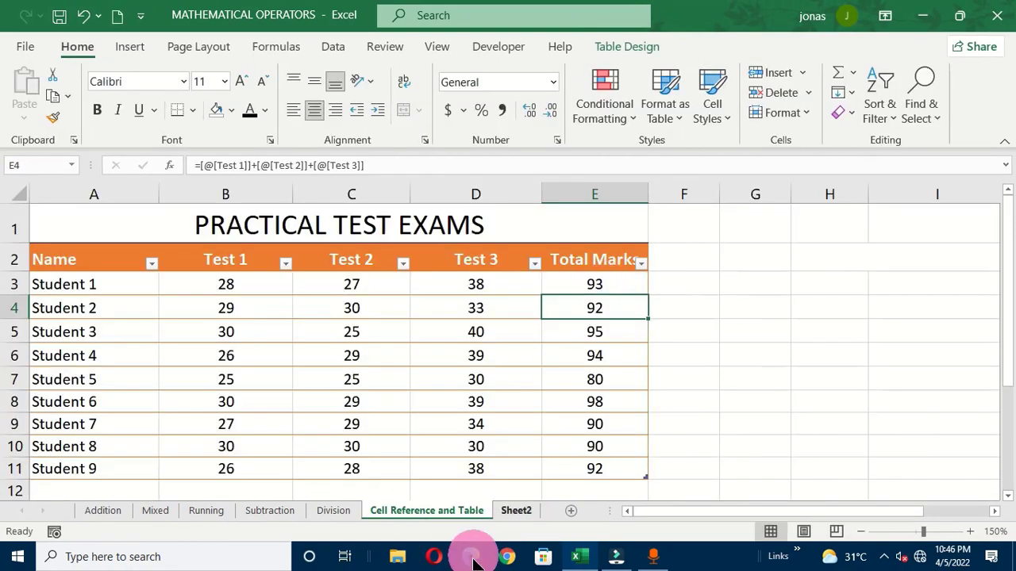
pyautogui.click(514, 510)
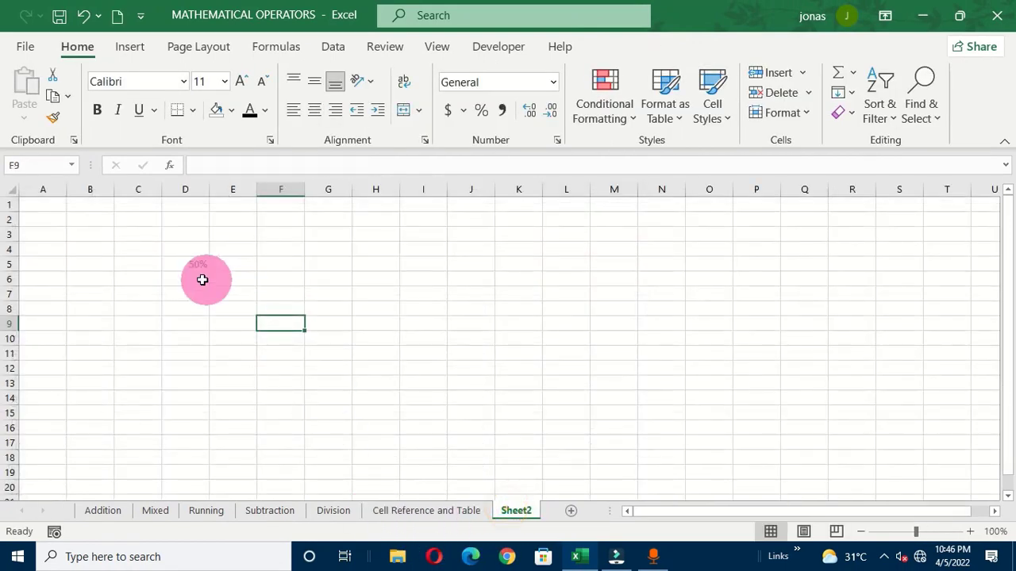
pyautogui.click(432, 510)
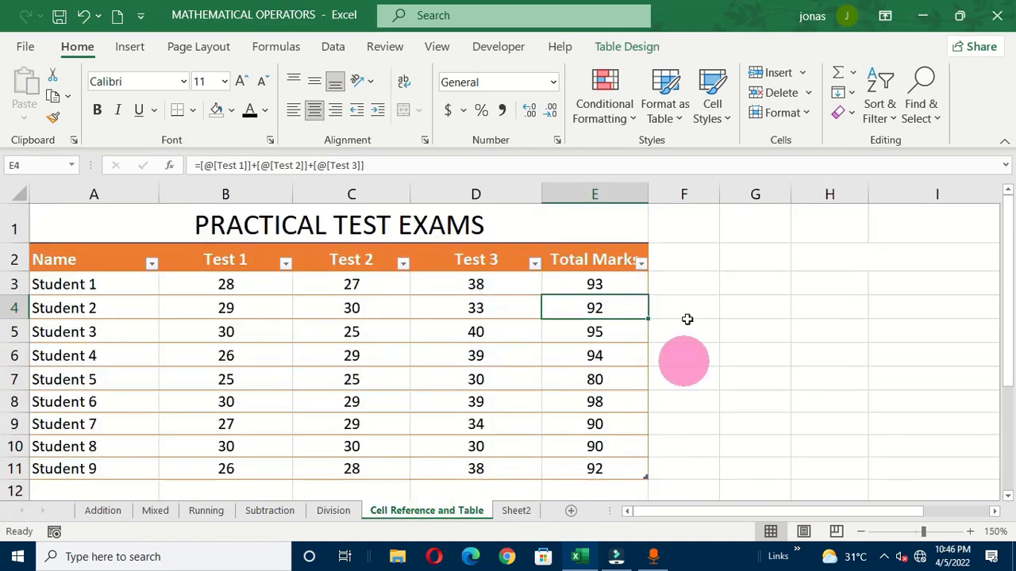
# Add a Percentage column to the student table by entering that heading in F2.
pyautogui.click(669, 258)
pyautogui.write('Percentage')
pyautogui.press('Return')
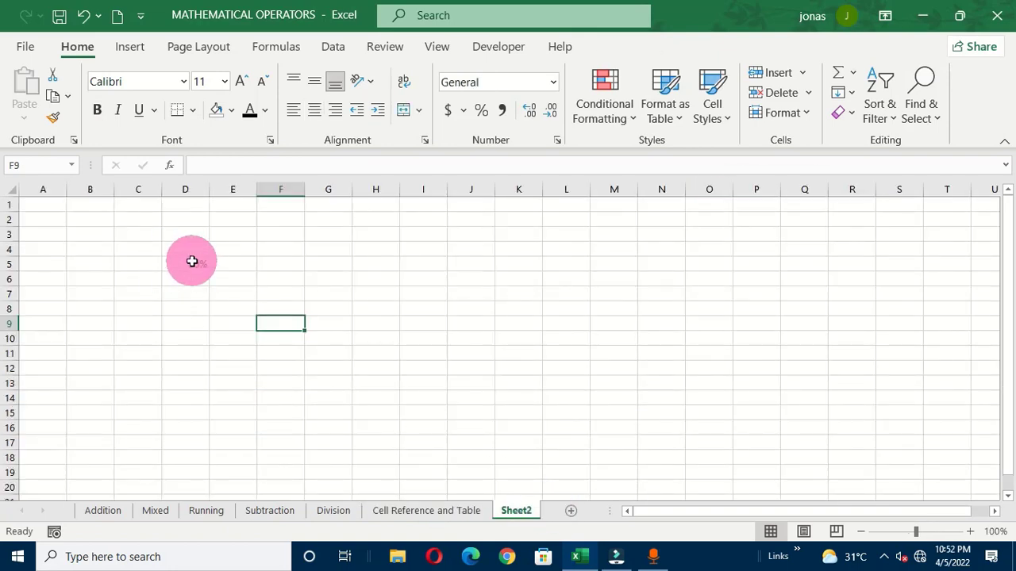
# Fill the Percentage column by entering the cross-sheet formula =Sheet2!D5 in cell F3 of the student table.
pyautogui.click(426, 513)
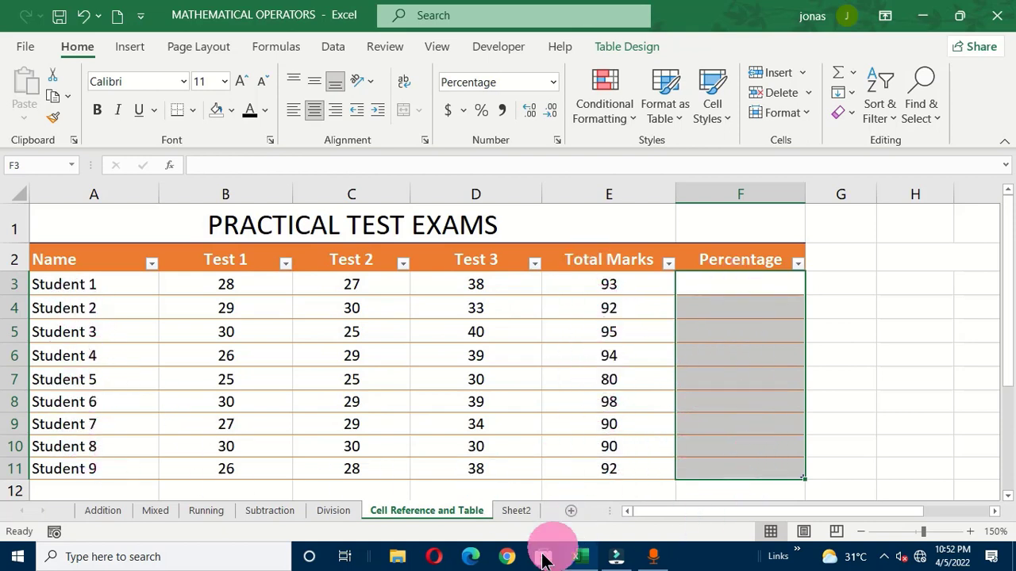
pyautogui.click(514, 511)
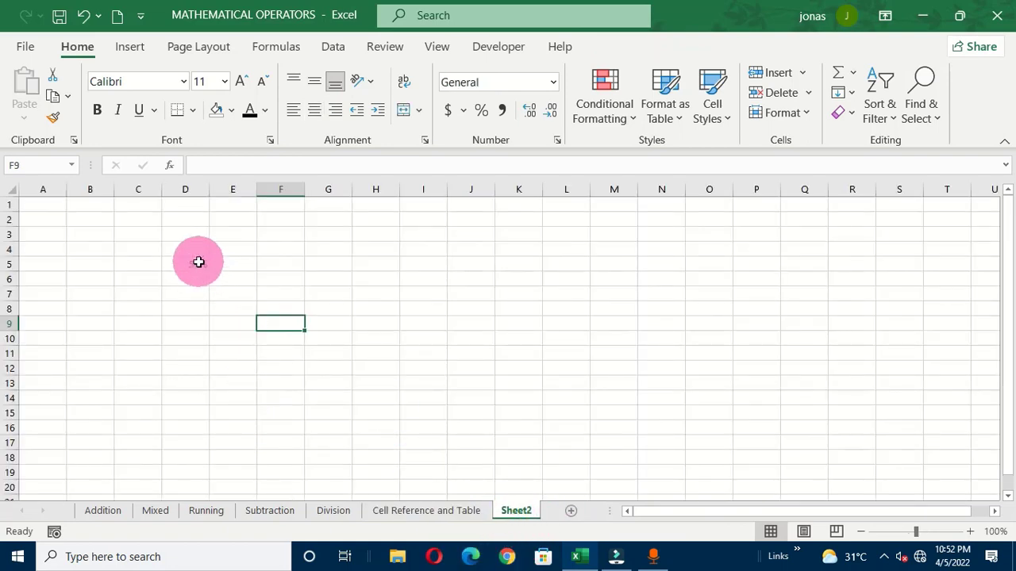
pyautogui.click(447, 515)
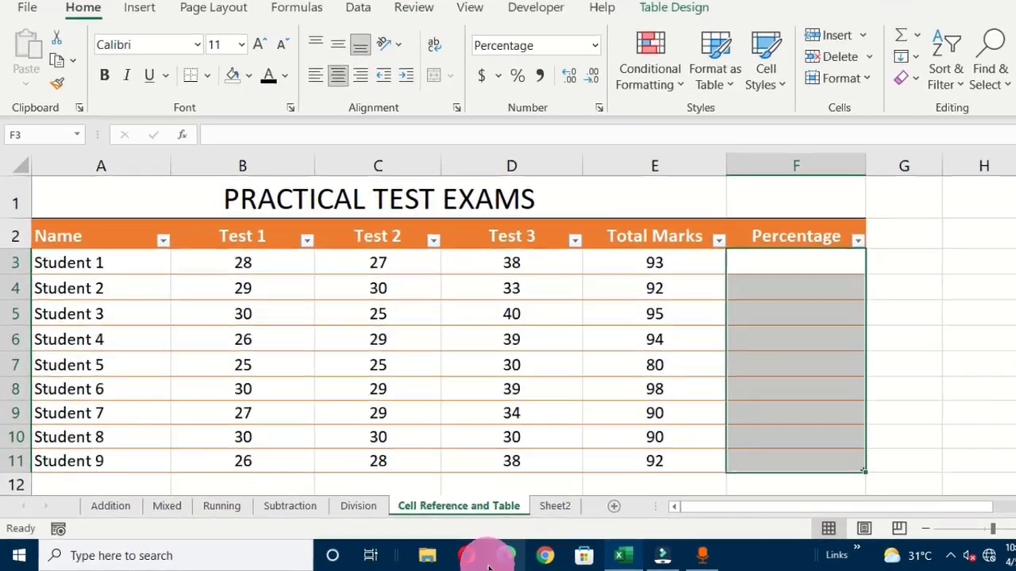
pyautogui.click(745, 265)
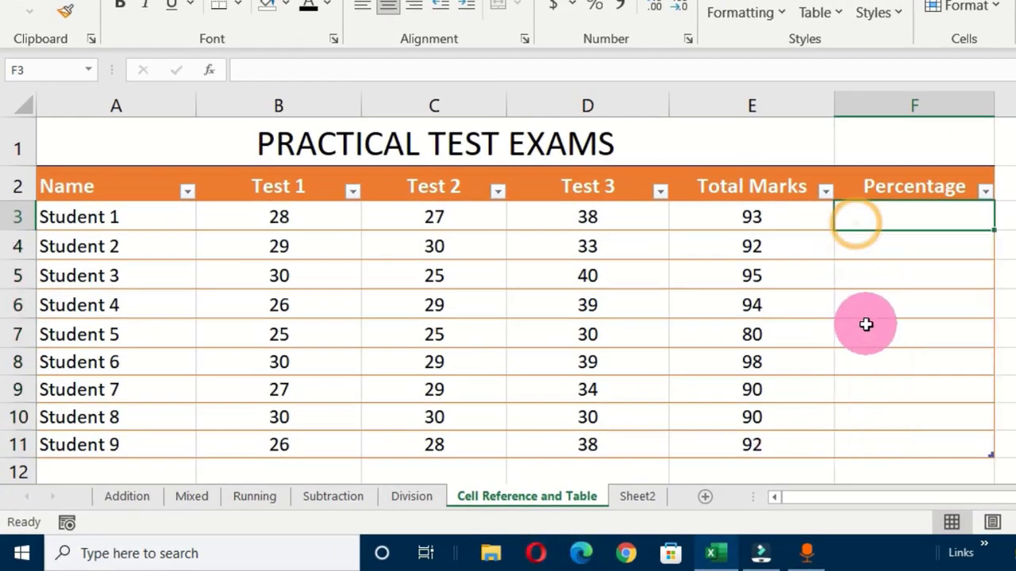
pyautogui.write('=')
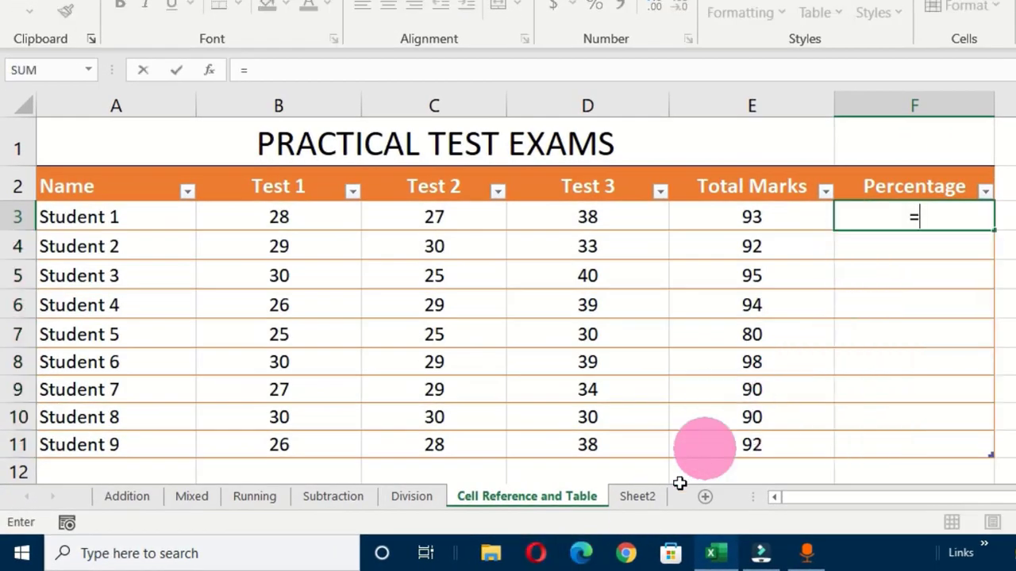
pyautogui.click(635, 497)
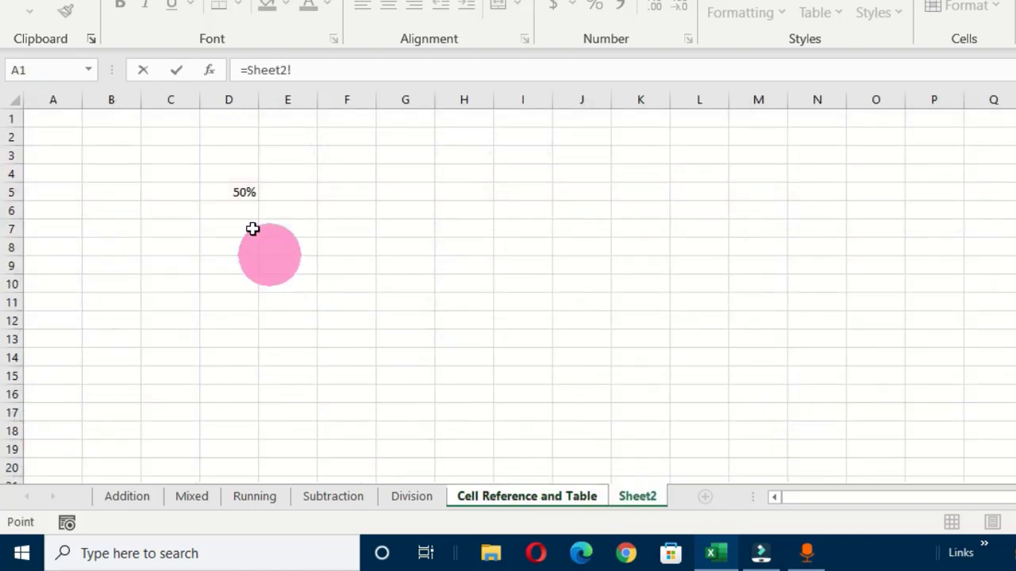
pyautogui.click(229, 194)
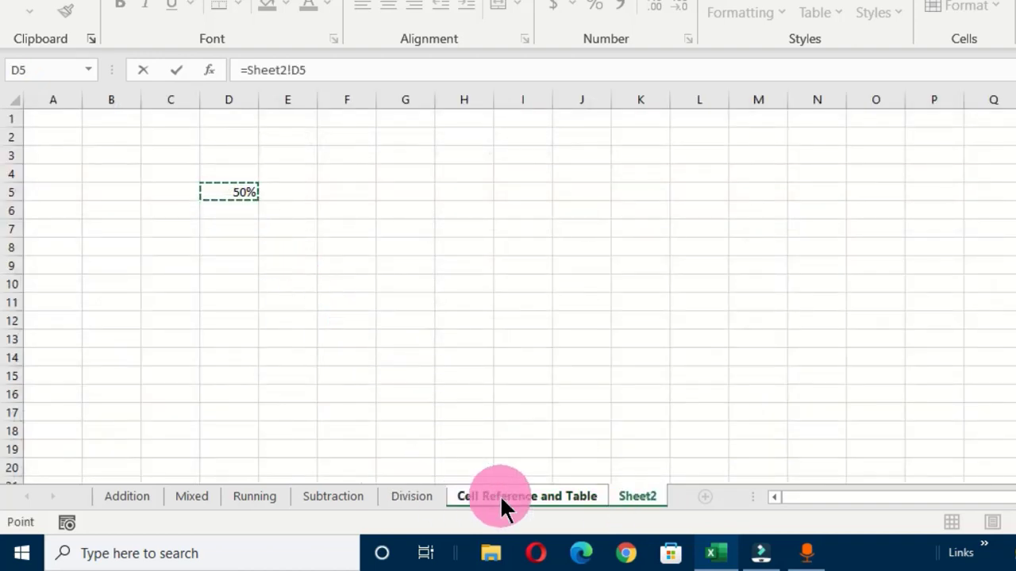
pyautogui.press('Return')
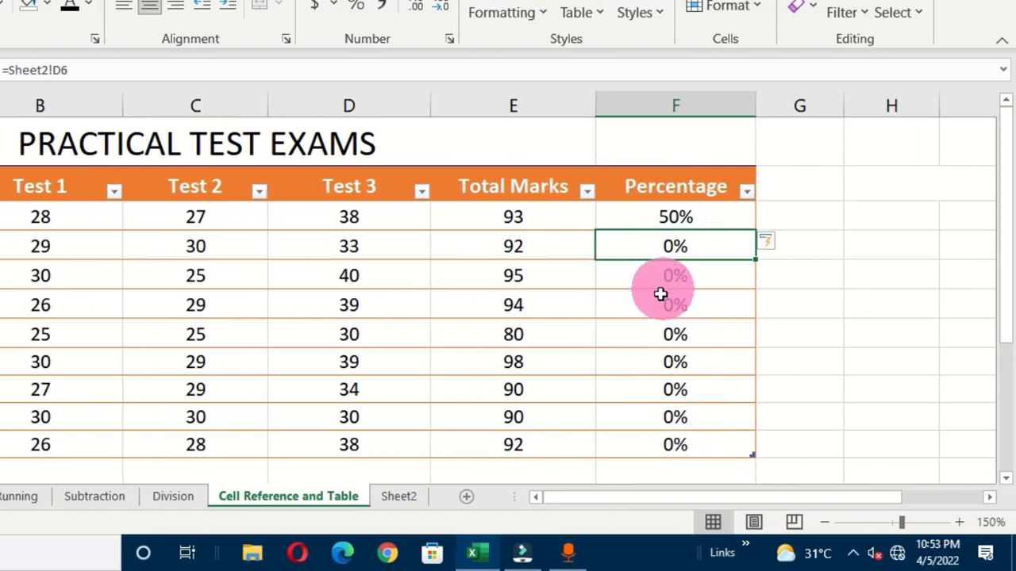
# Examine which Sheet2 cells the percentage formulas in F3 and F4 refer to, leaving the formulas unedited.
pyautogui.doubleClick(672, 216)
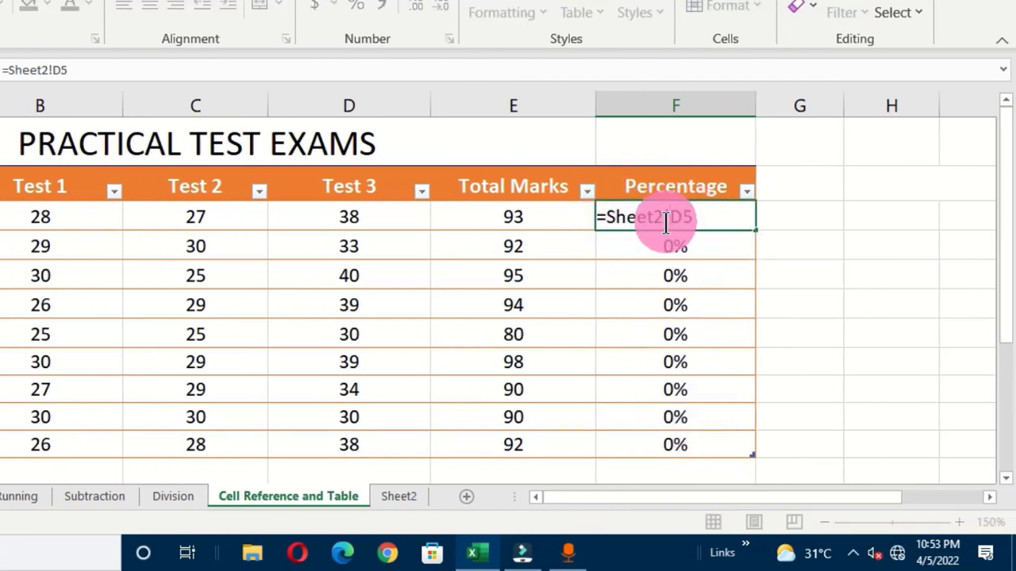
pyautogui.click(403, 494)
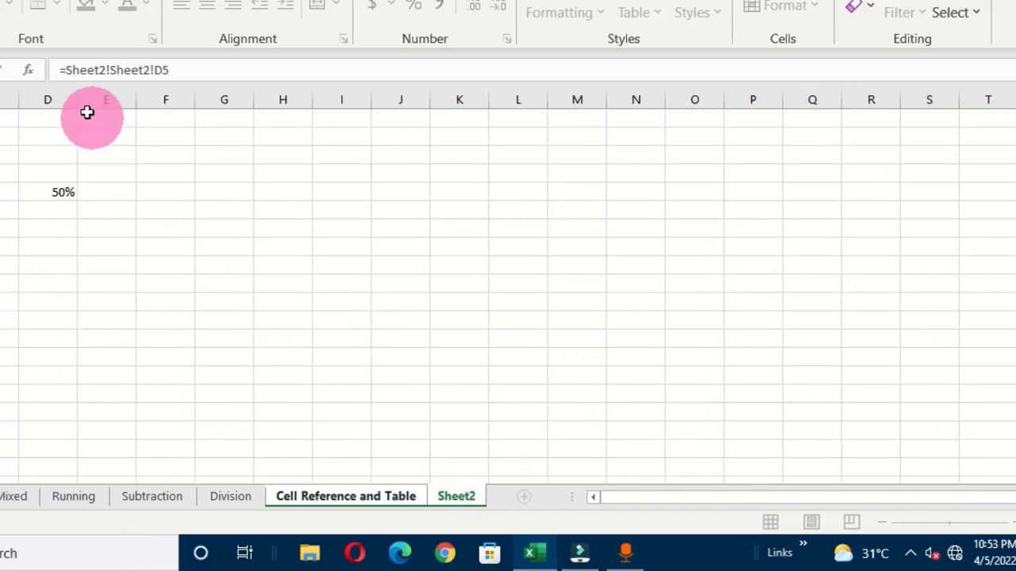
pyautogui.click(369, 494)
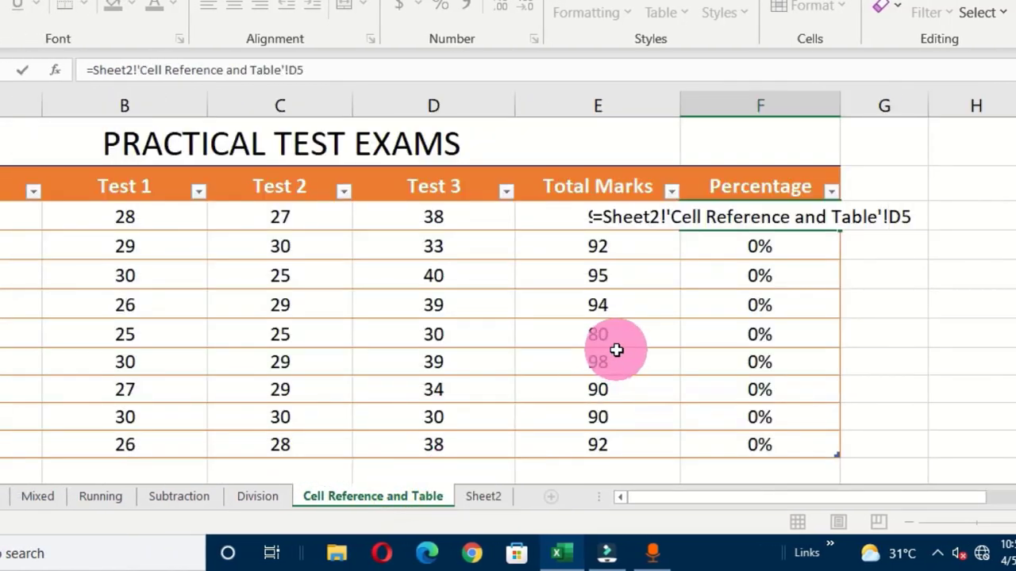
pyautogui.press('Return')
pyautogui.doubleClick(785, 240)
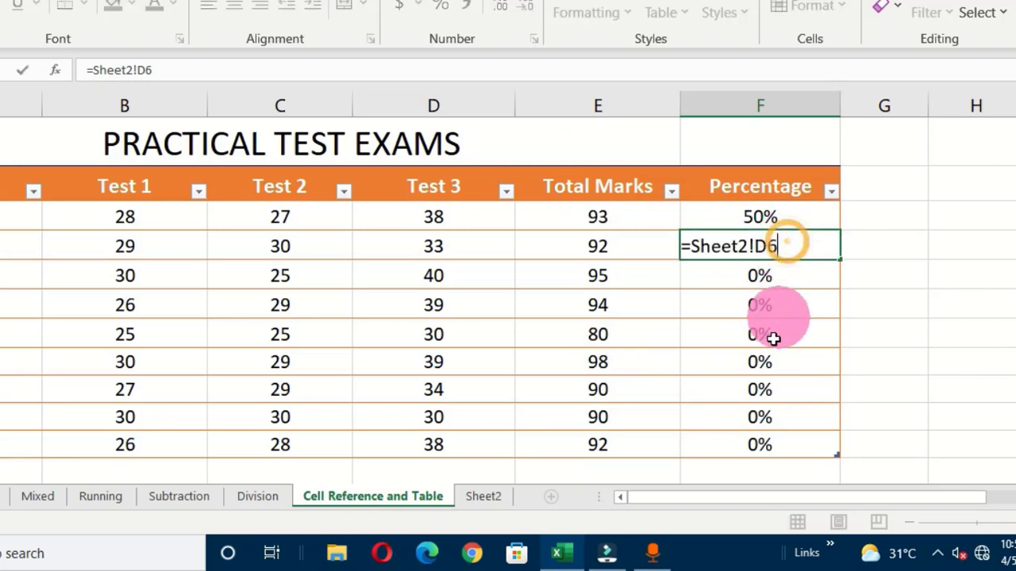
pyautogui.click(483, 496)
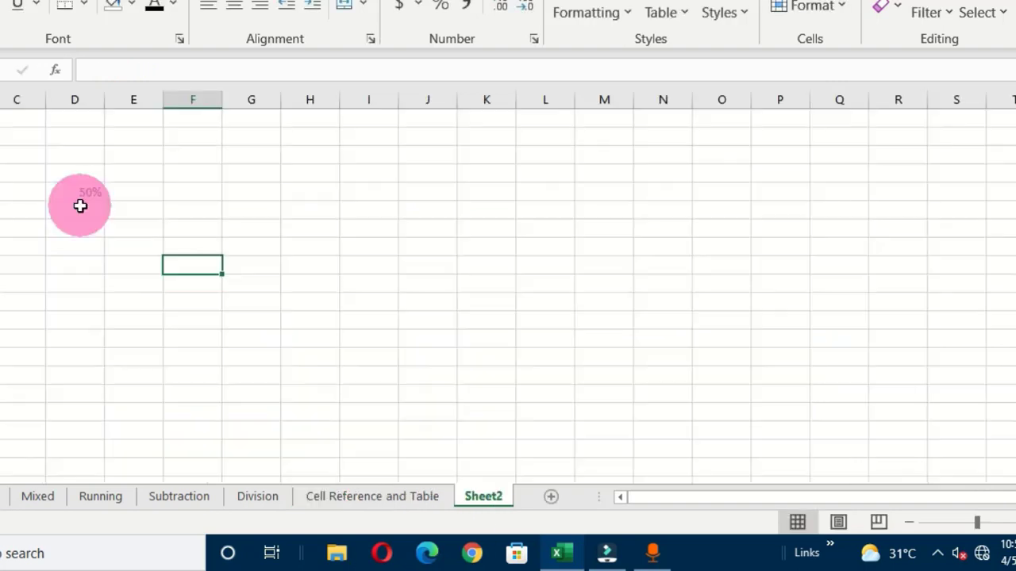
pyautogui.click(79, 208)
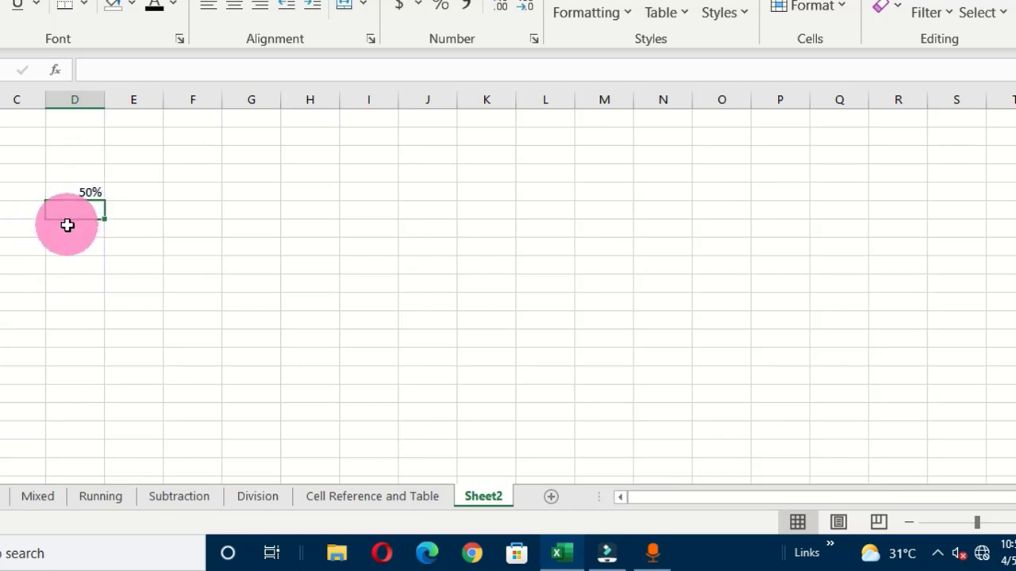
# Return to the Cell Reference and Table sheet and examine which Sheet2 cells the Percentage formulas in F5, F6 and F7 refer to.
pyautogui.click(397, 501)
pyautogui.click(744, 273)
pyautogui.doubleClick(746, 276)
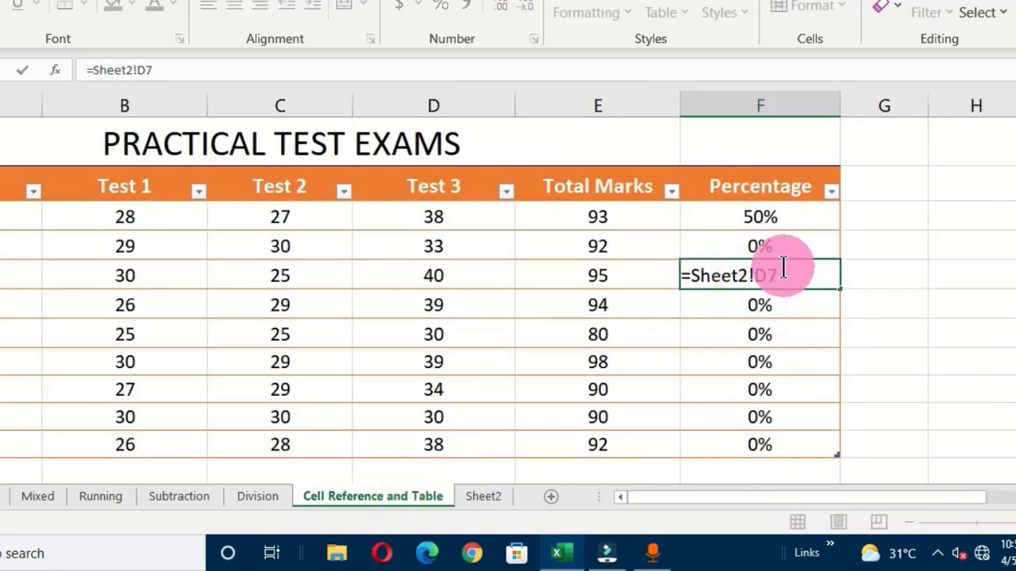
pyautogui.doubleClick(771, 303)
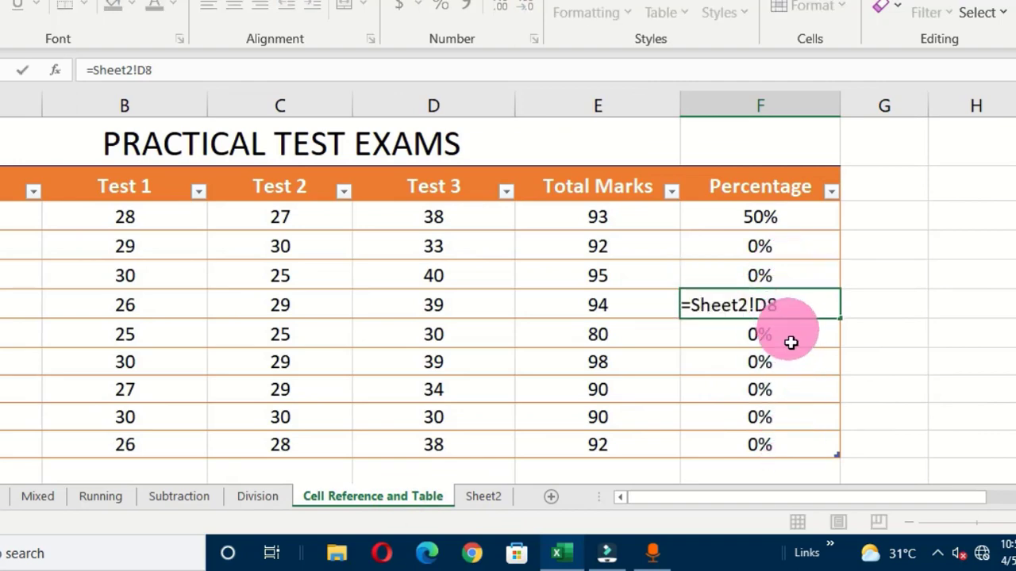
pyautogui.click(784, 333)
pyautogui.doubleClick(784, 332)
pyautogui.press('Escape')
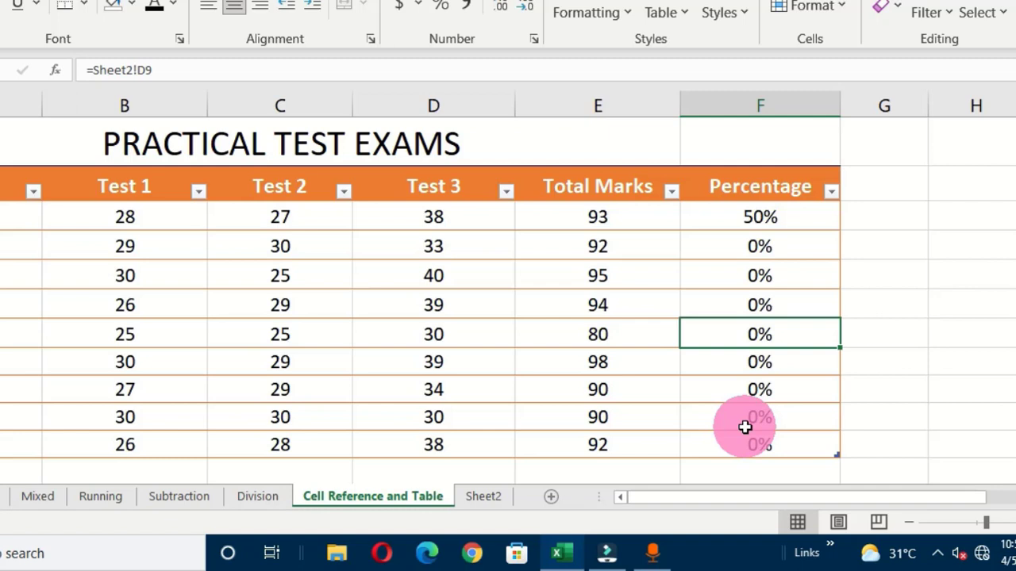
# Make the Sheet2 reference in F3 absolute so the Percentage column uses =Sheet2!$D$5 in every row.
pyautogui.click(775, 222)
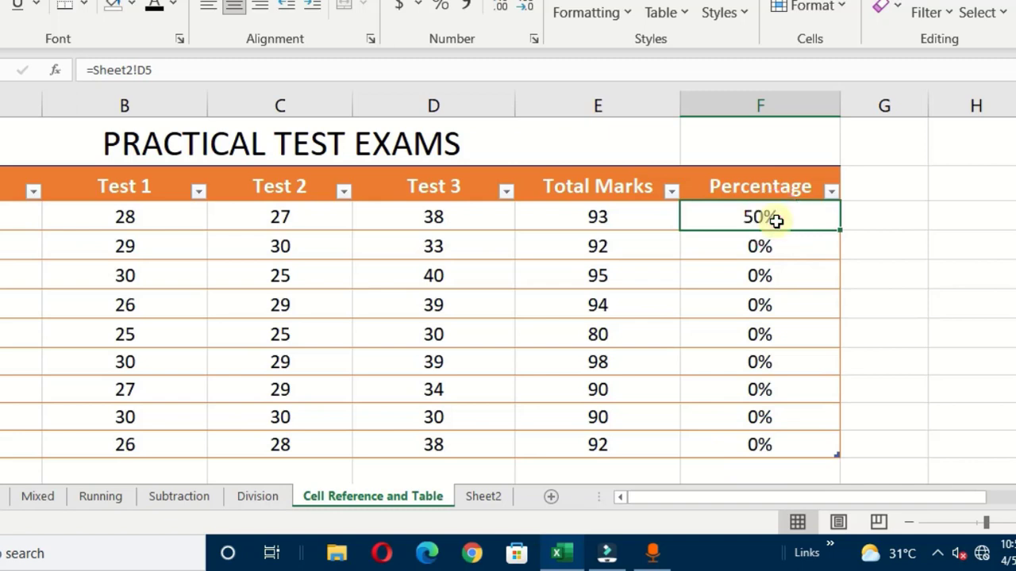
pyautogui.doubleClick(776, 221)
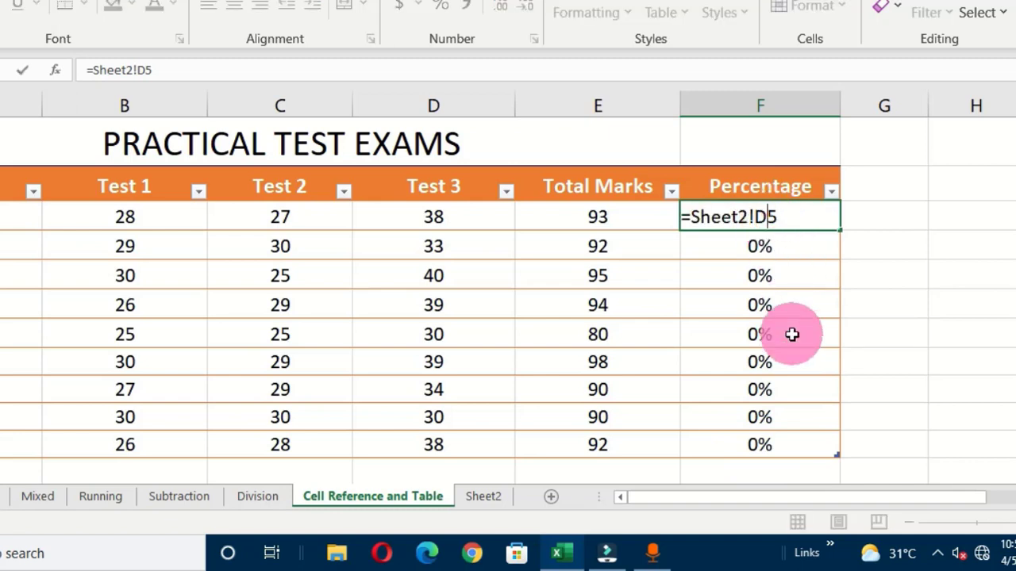
pyautogui.press('F4')
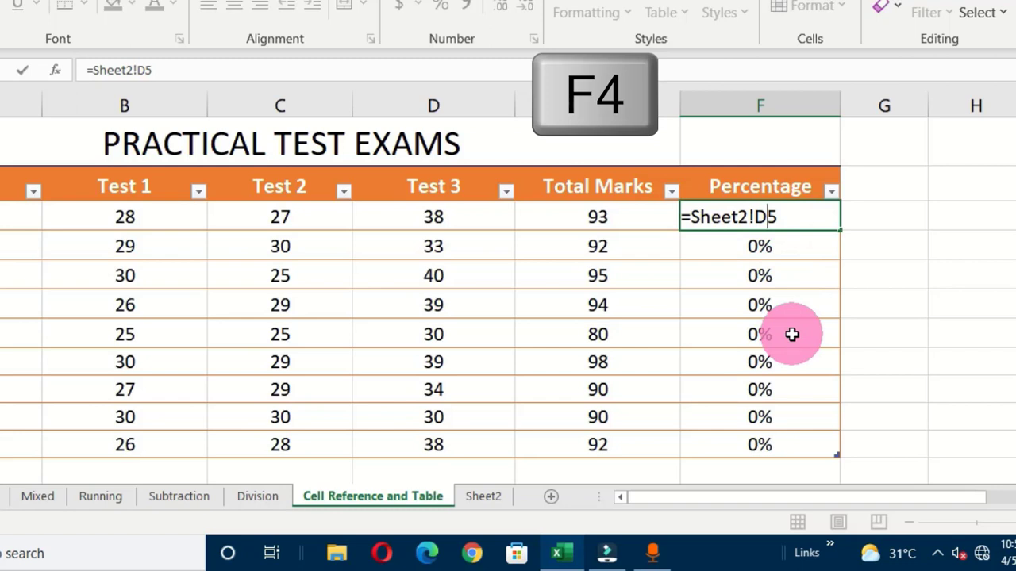
pyautogui.press('F4')
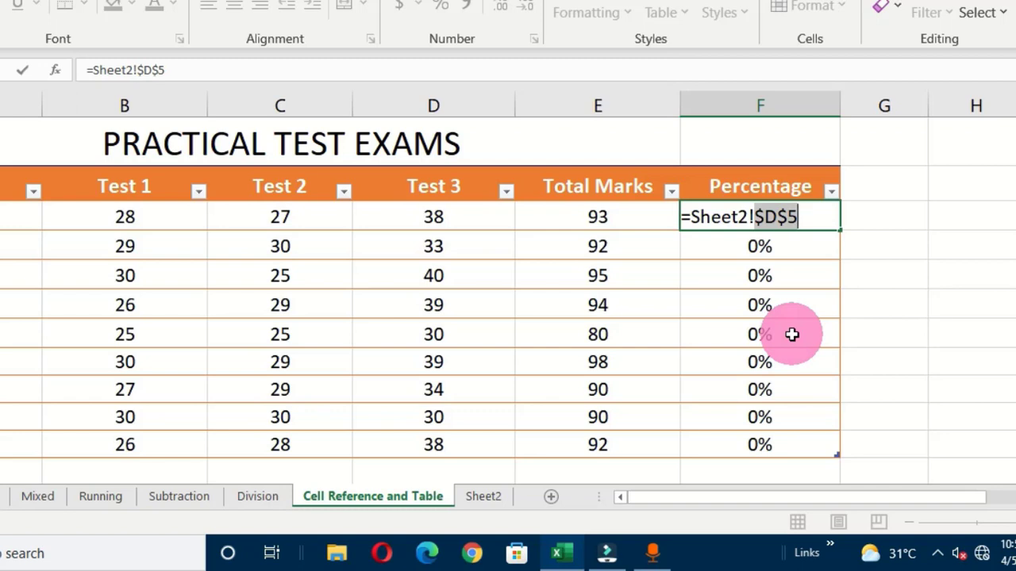
pyautogui.press('Return')
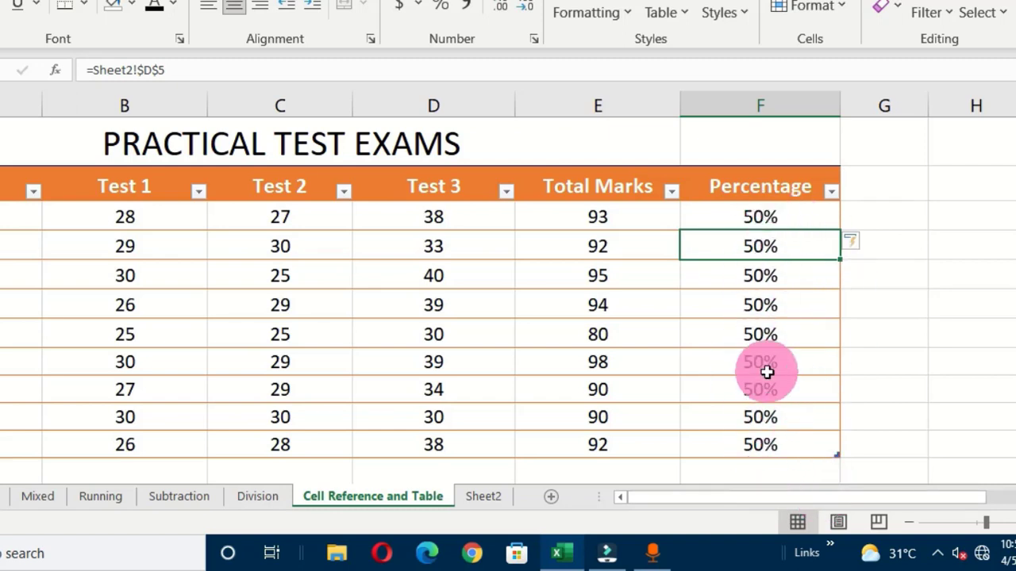
# Check the cell reference used by the Percentage formulas in F5, F6 and F8.
pyautogui.click(763, 276)
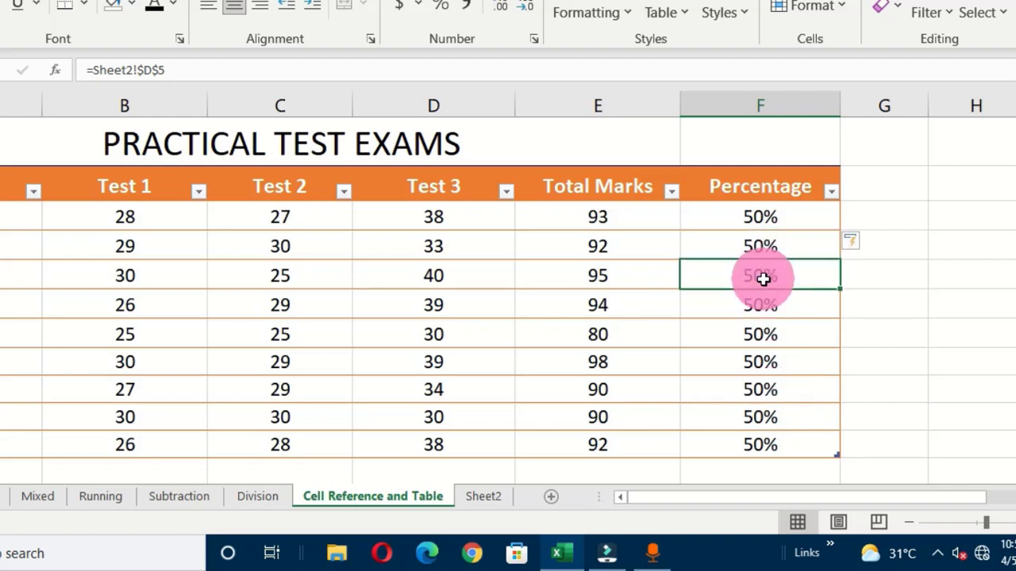
pyautogui.doubleClick(762, 275)
pyautogui.doubleClick(762, 306)
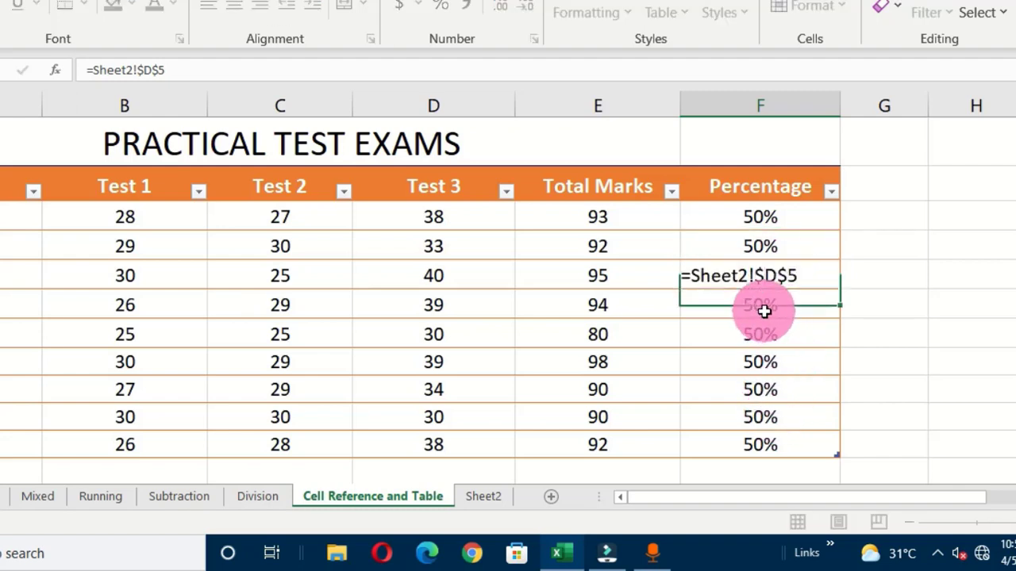
pyautogui.doubleClick(782, 359)
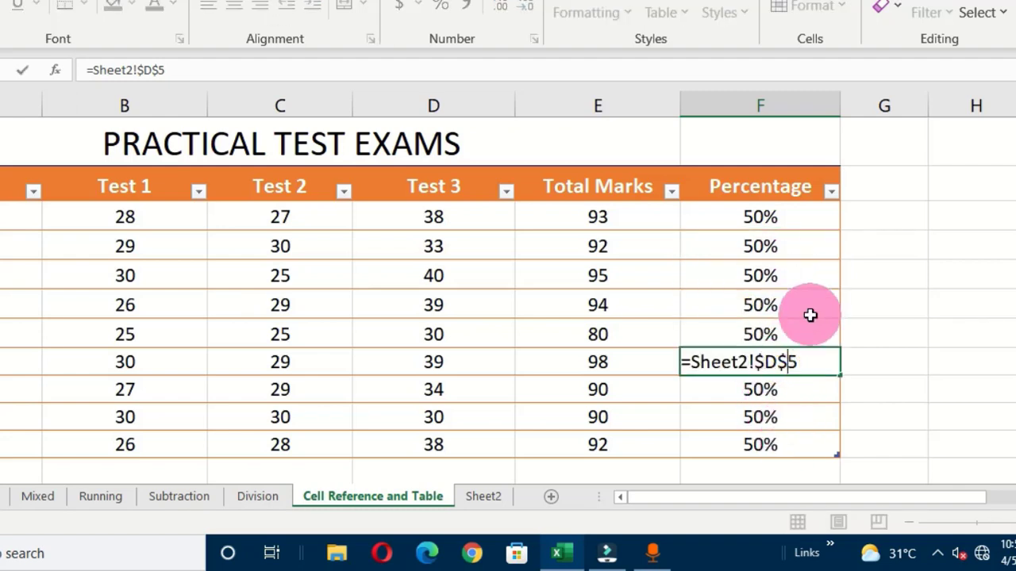